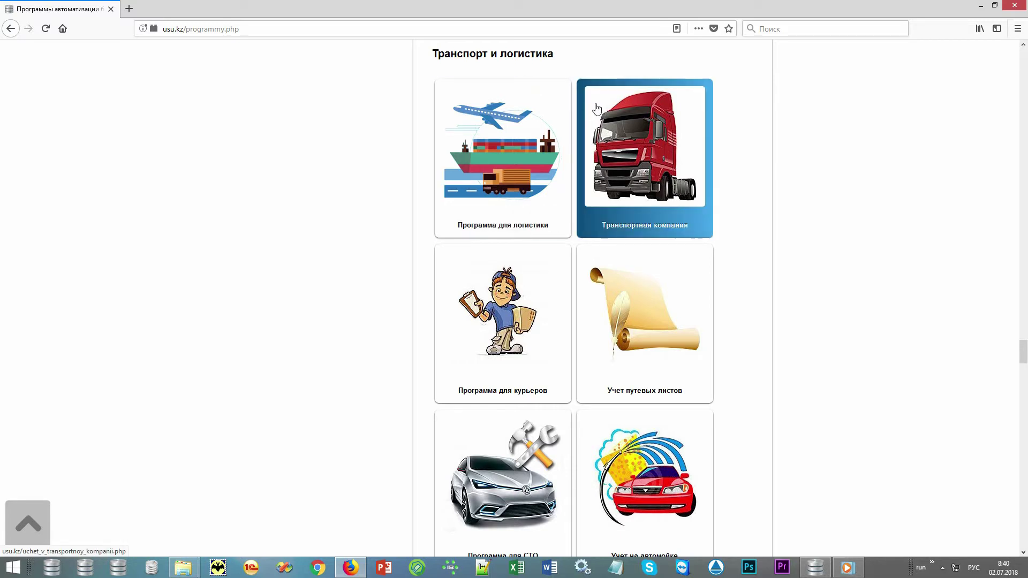
left_click(550, 101)
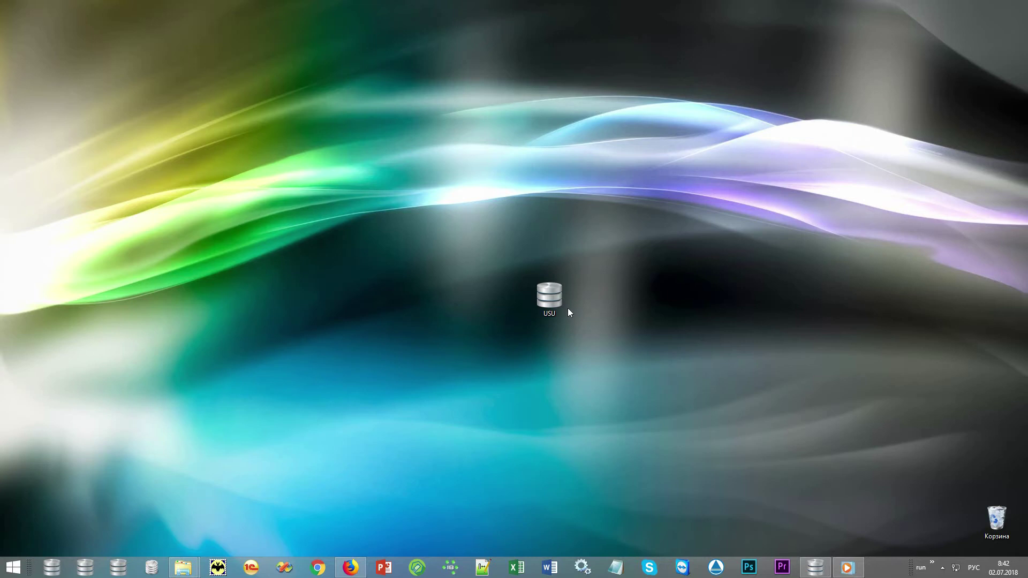
Launch USU from the desktop and sign in with the user name, the account password and the role MAIN
double_click(549, 296)
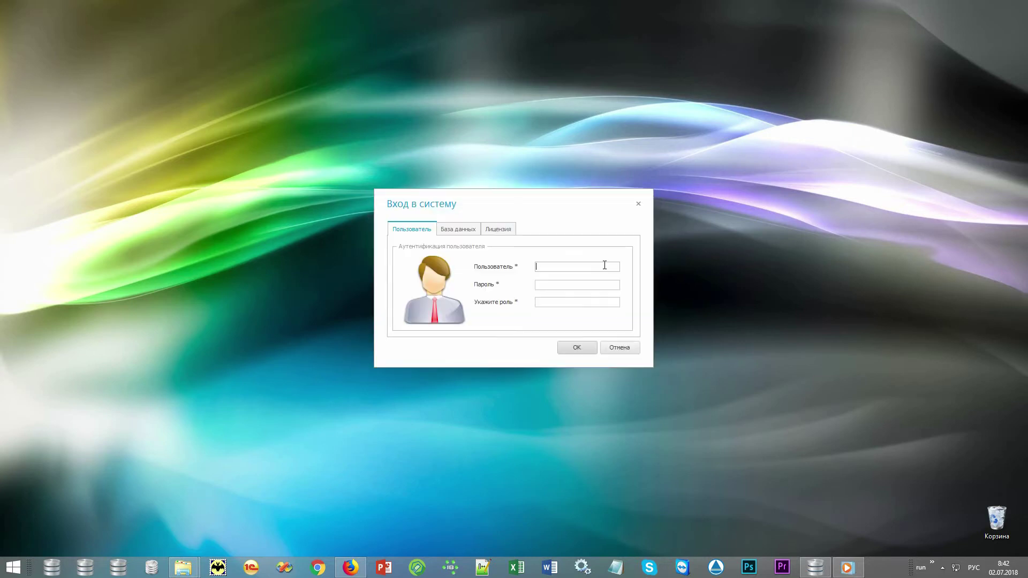
key("alt+shift")
type("NIKOLAY")
type("*")
left_click(603, 301)
type("MAIN")
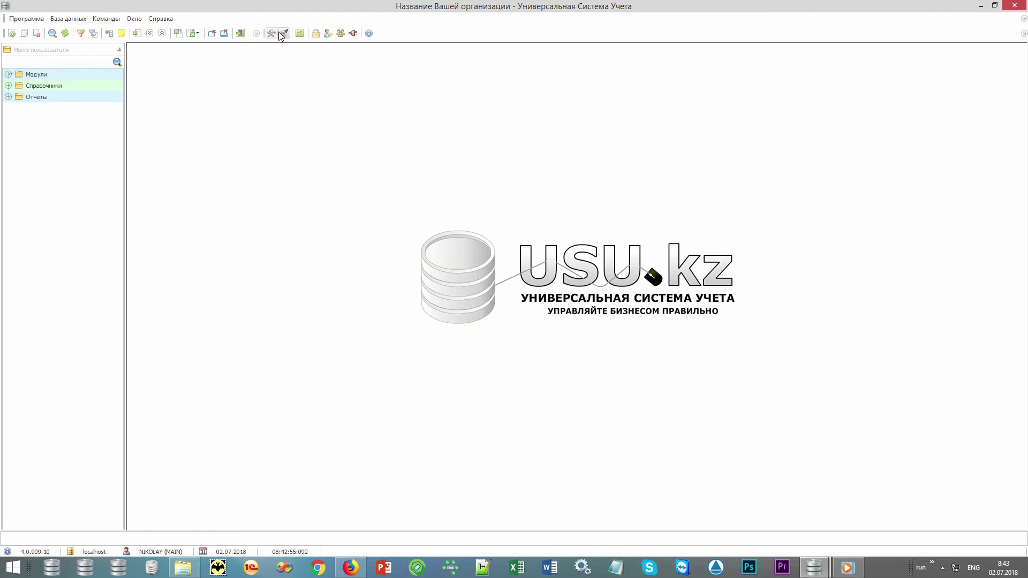
Look through the available interface design styles and close the style settings without choosing another one
left_click(283, 33)
left_click(625, 274)
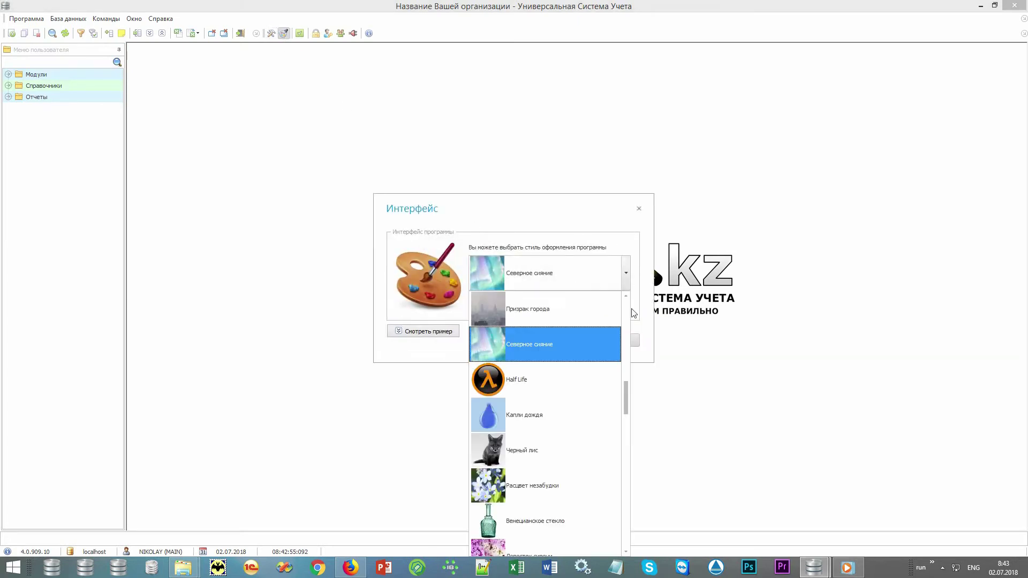
left_click_drag(628, 400, 629, 335)
left_click(644, 291)
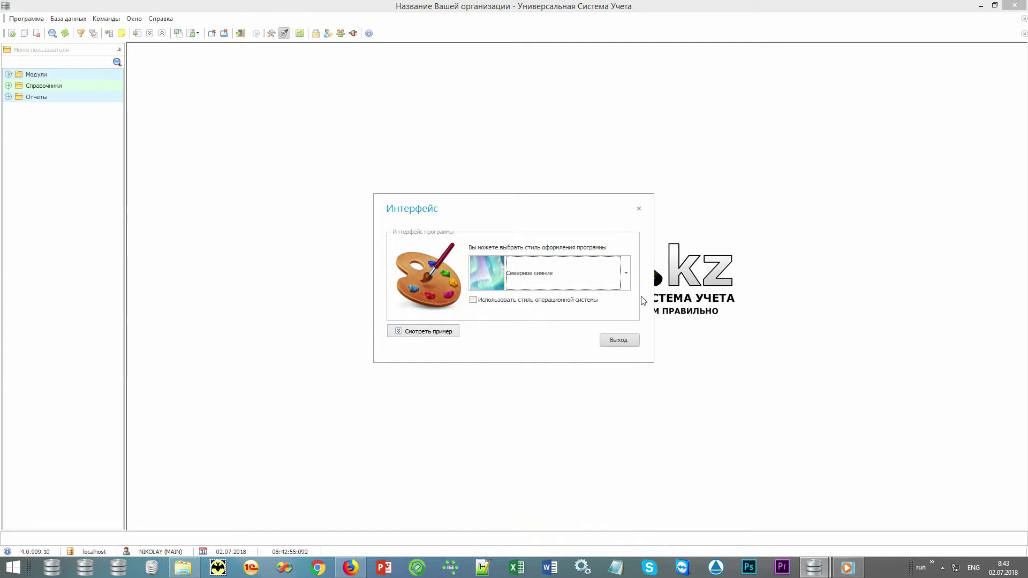
left_click(621, 343)
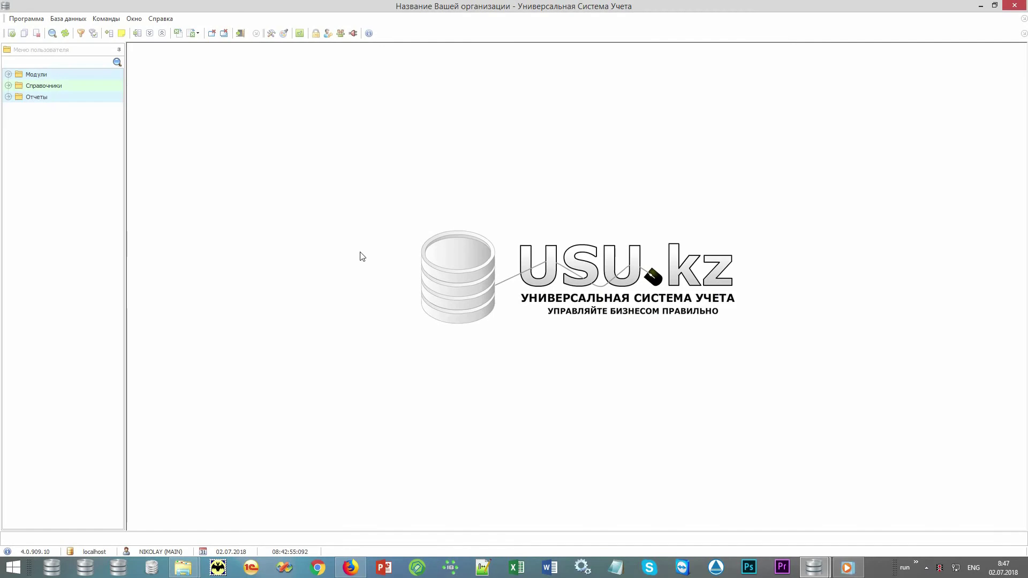
Examine the three main sections of the user menu: Модули, Справочники and Отчеты
left_click(86, 51)
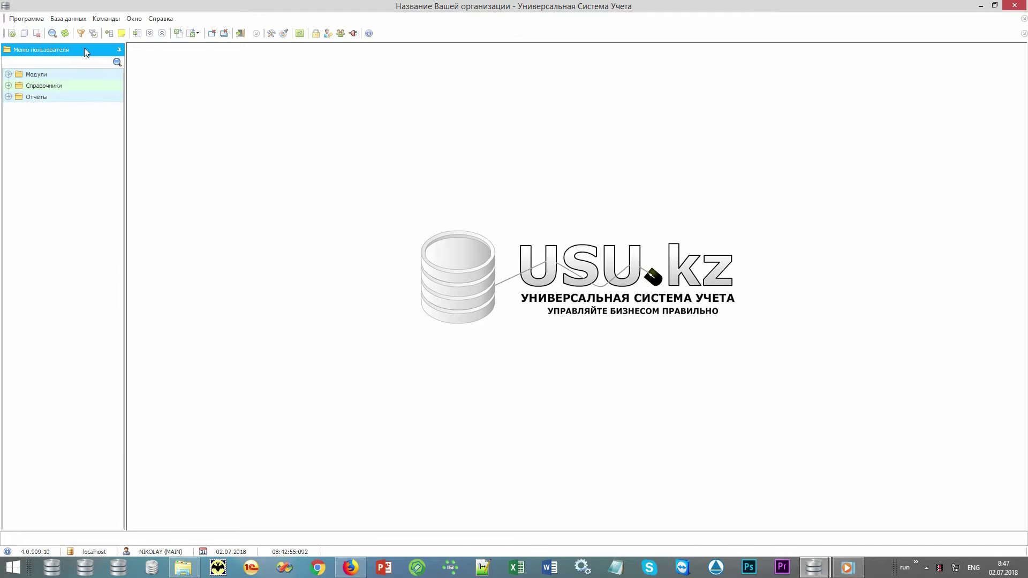
left_click(79, 76)
left_click(78, 85)
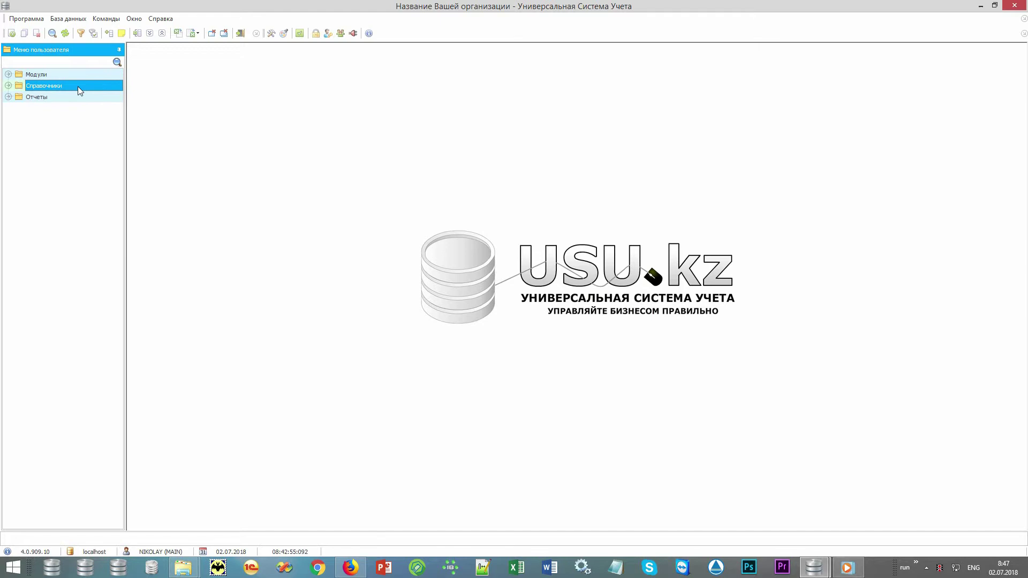
left_click(75, 96)
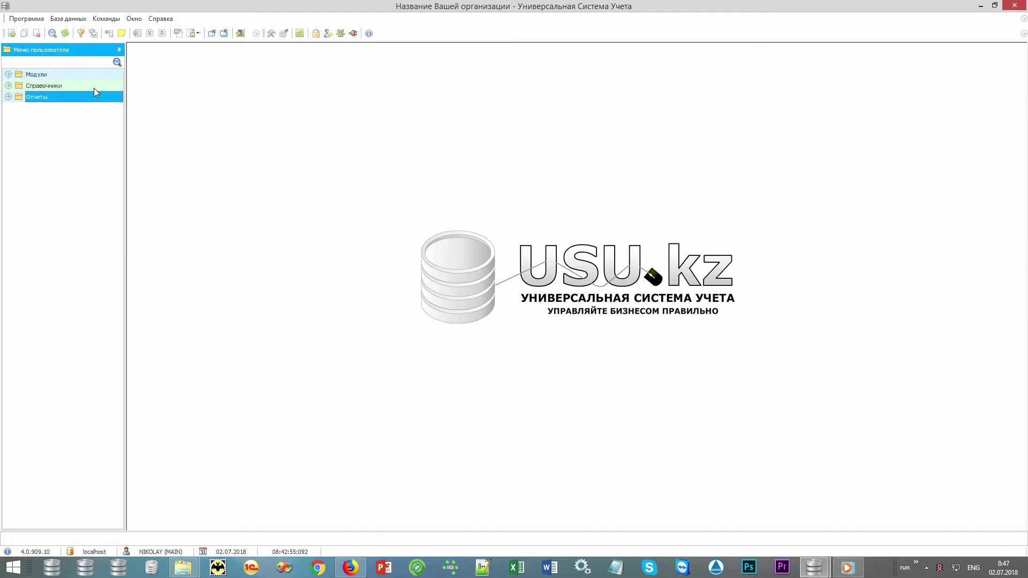
View the Валюты and Способы оплаты directories in the Деньги group of Справочники
double_click(107, 84)
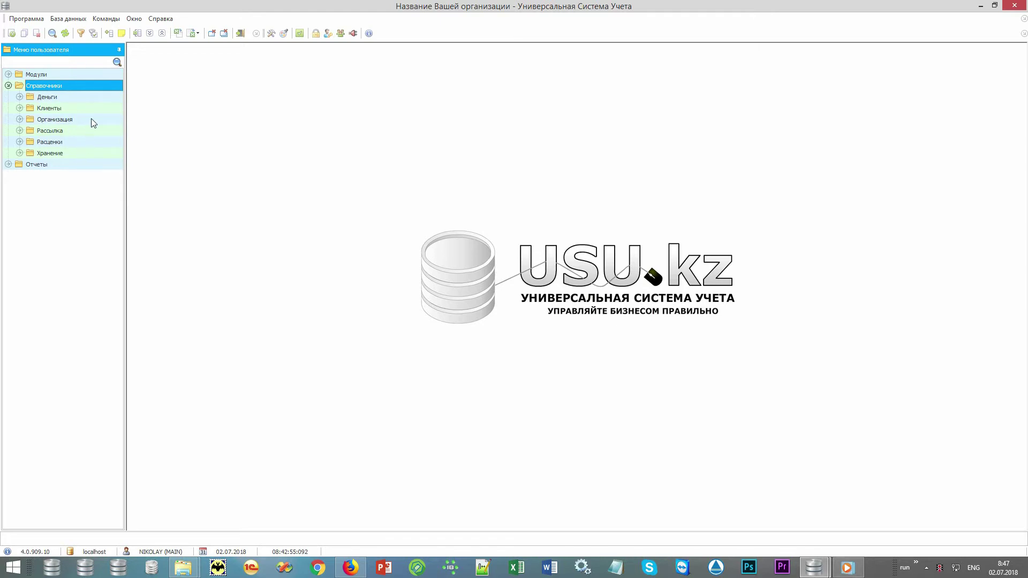
double_click(94, 97)
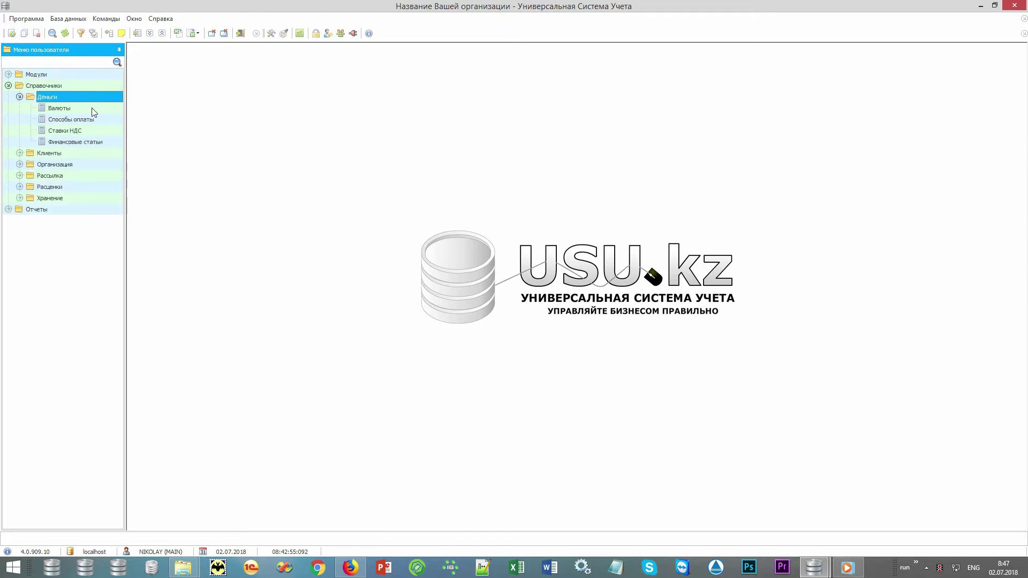
double_click(91, 108)
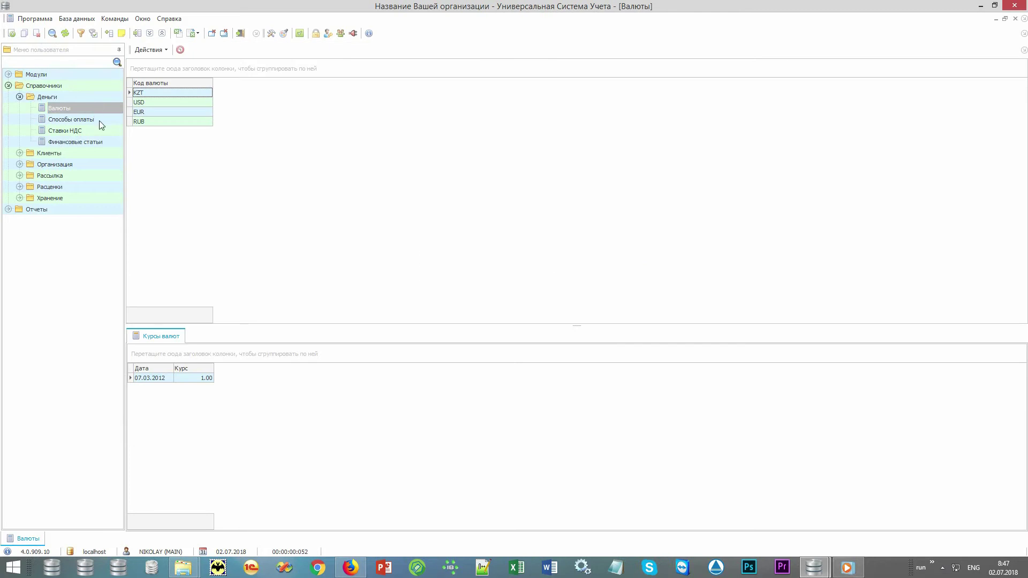
double_click(100, 122)
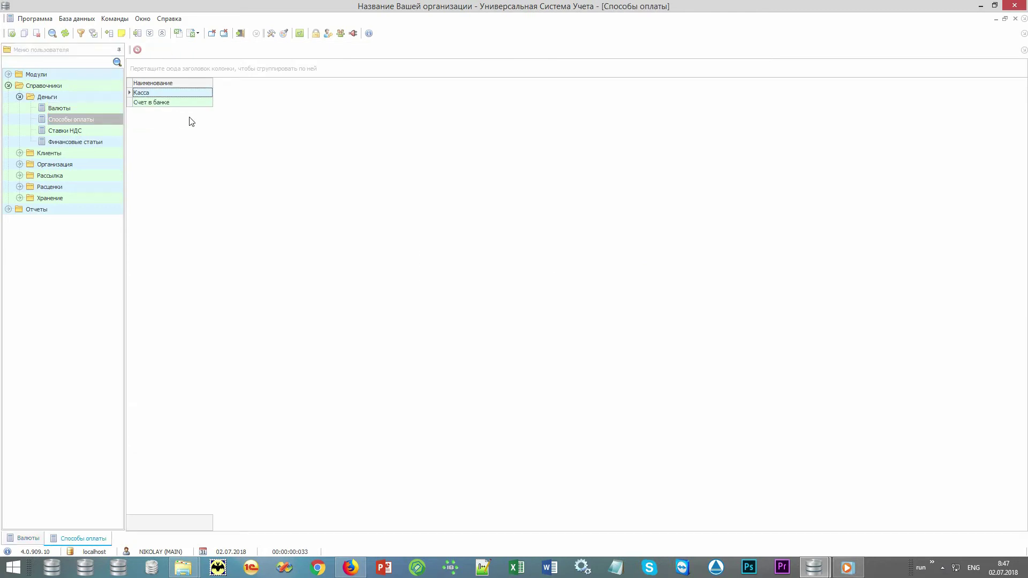
View the Категории контрагентов directory under Клиенты, as well as Отделения and Сотрудники under Организация
double_click(109, 153)
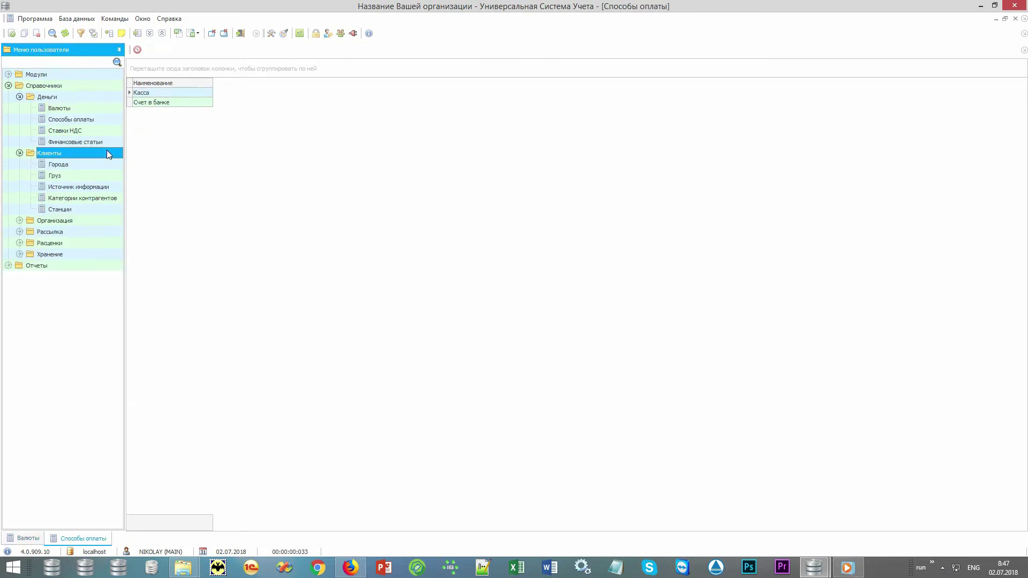
double_click(101, 197)
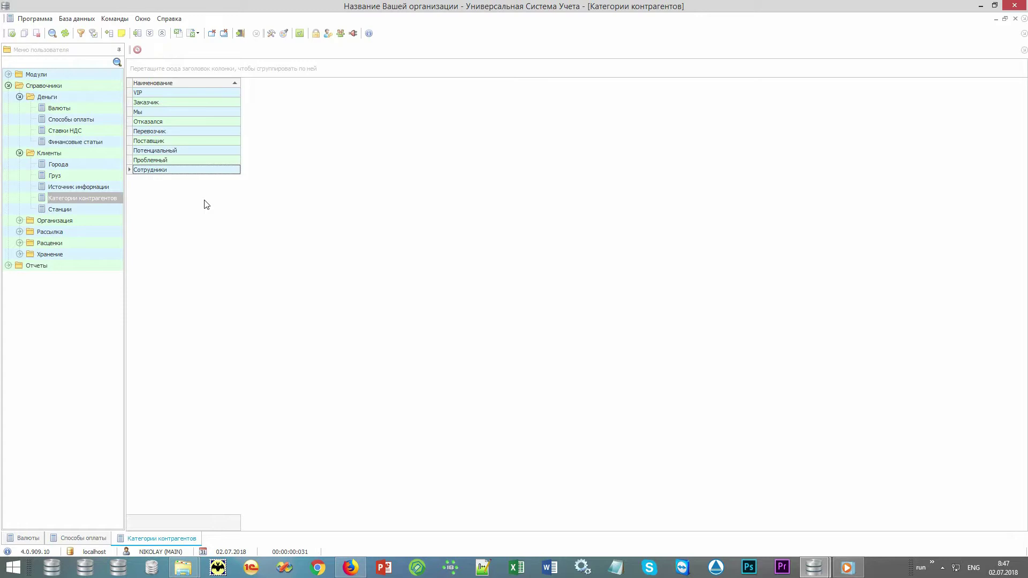
double_click(86, 220)
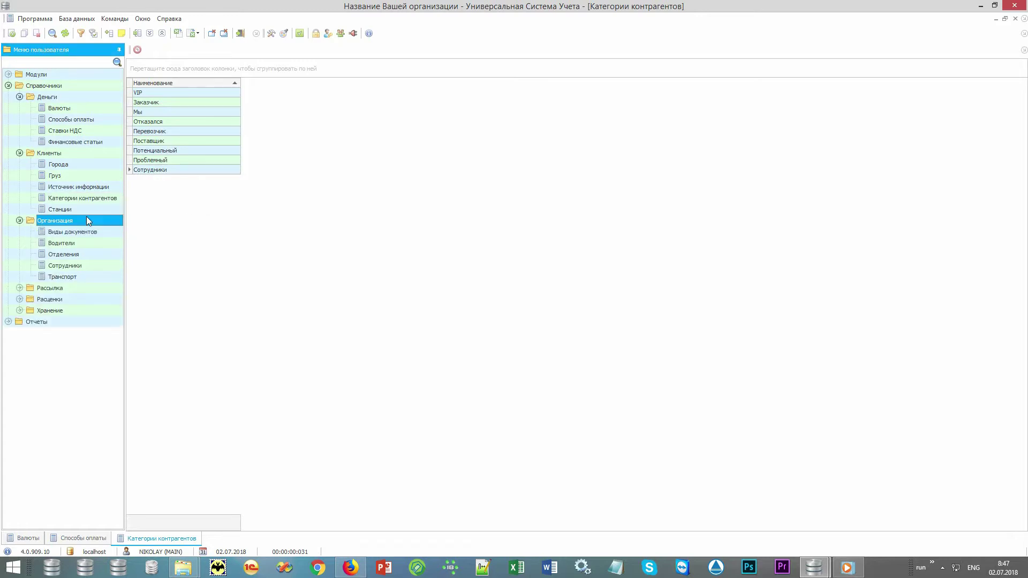
left_click(85, 255)
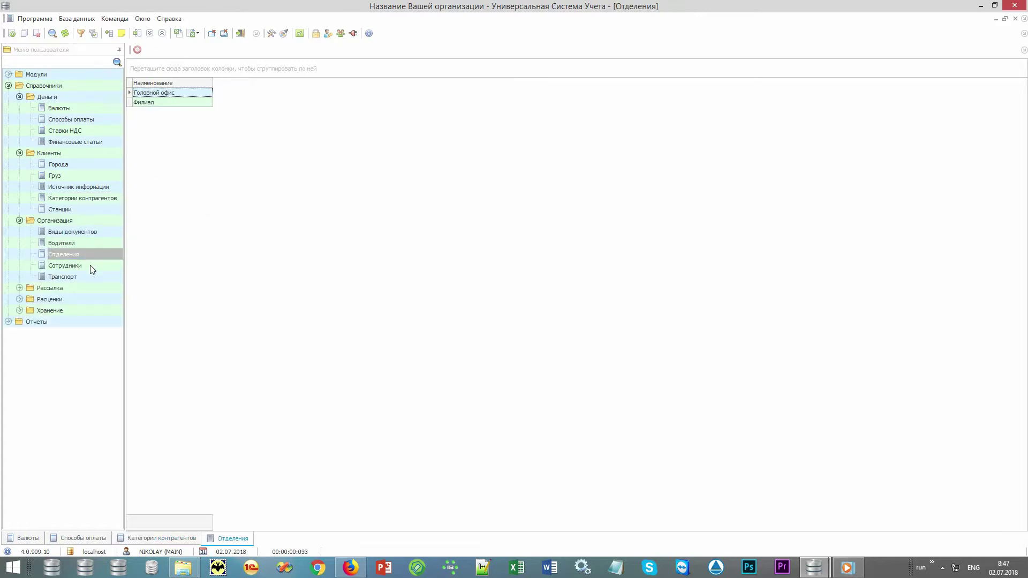
left_click(90, 265)
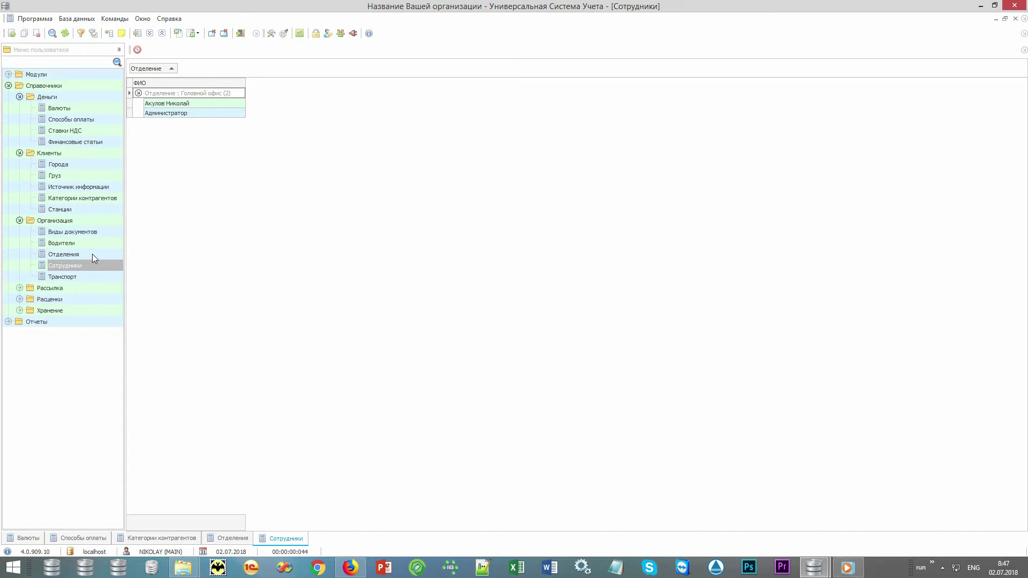
Open the Шаблоны directory under Рассылка and look over the Скидки and Груз прибыл templates
double_click(79, 289)
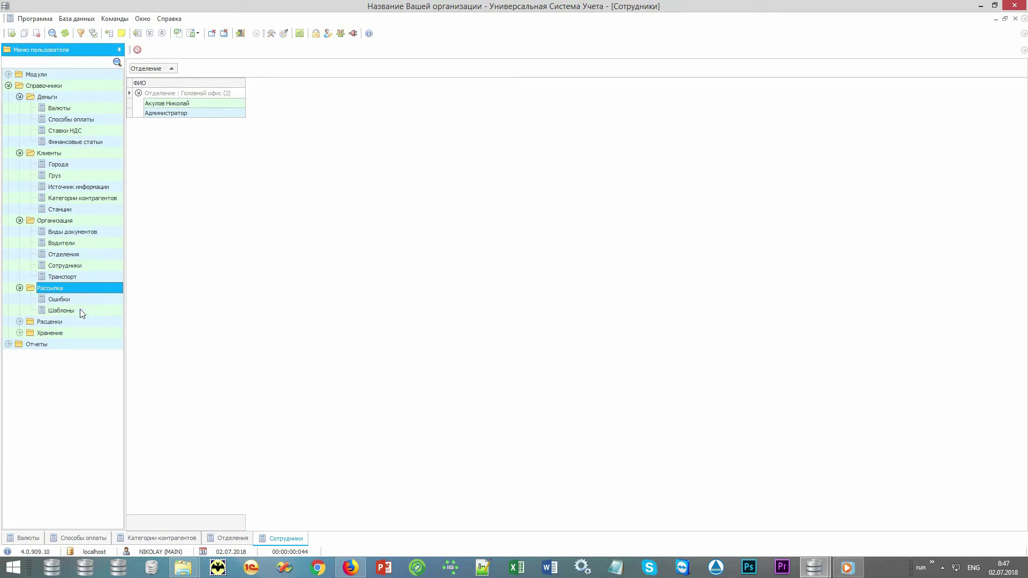
left_click(82, 311)
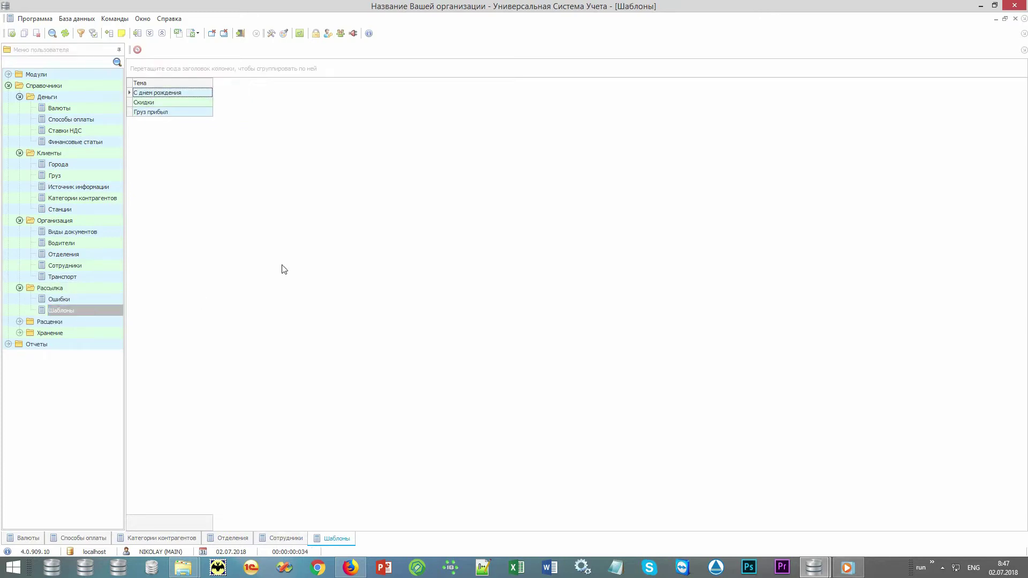
left_click(187, 105)
left_click(183, 113)
Generate the Массовая рассылка report from the Рассылка group of Отчеты, leaving its parameters empty
double_click(97, 345)
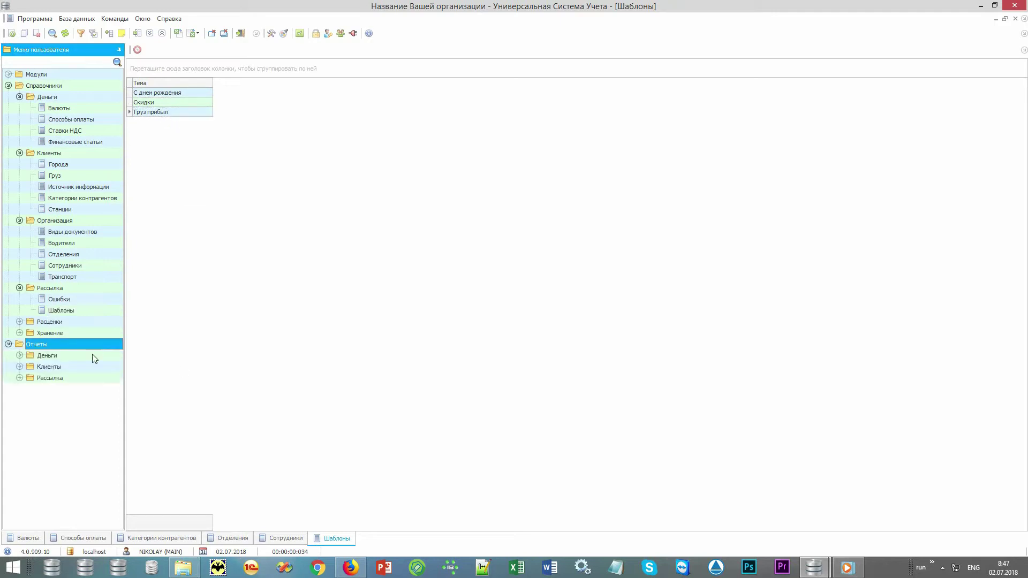
double_click(70, 378)
double_click(86, 400)
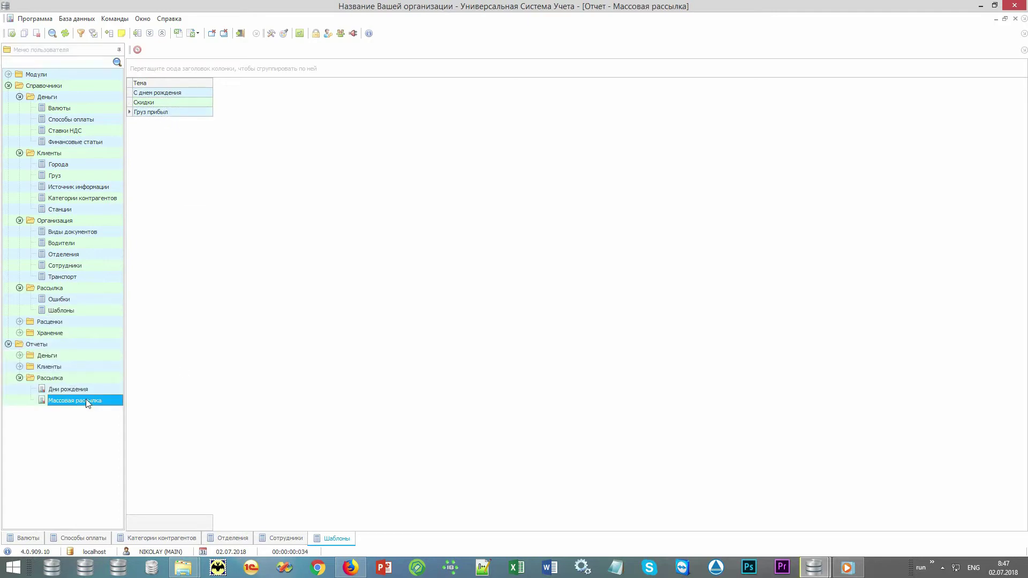
left_click(514, 521)
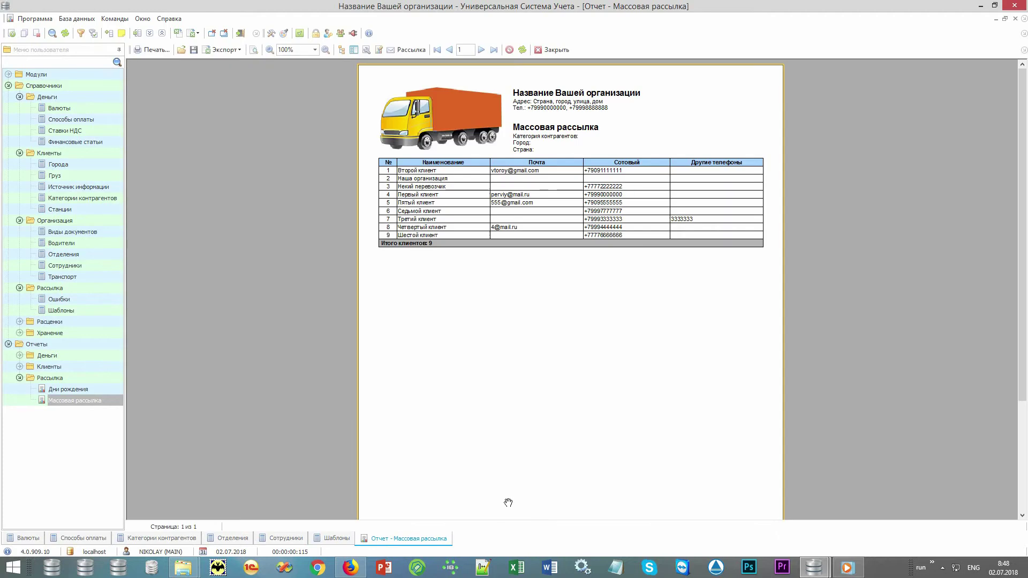
Start creating a mailing from the report and go over the email, SMS, Viber and voice call channels
left_click(412, 50)
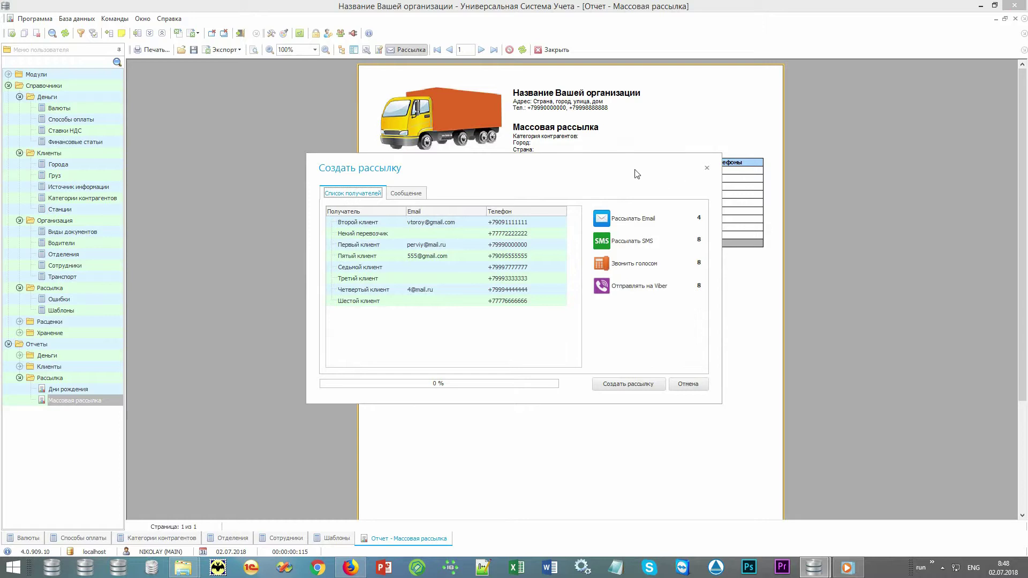
left_click(653, 220)
left_click(649, 243)
left_click(647, 288)
left_click(649, 265)
View the message fields and the list of templates for the mailing, and cancel its creation
left_click(417, 193)
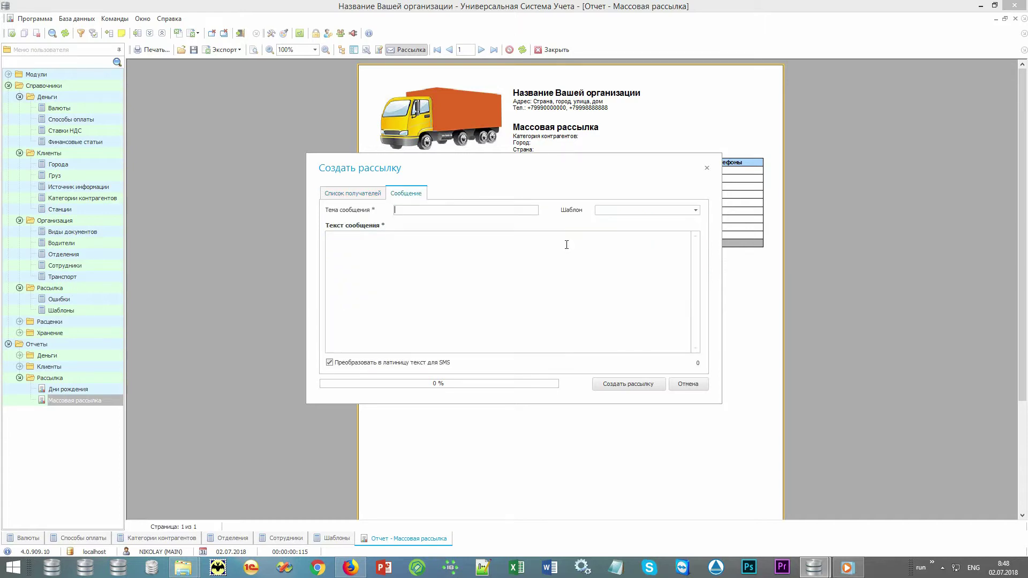
left_click(694, 211)
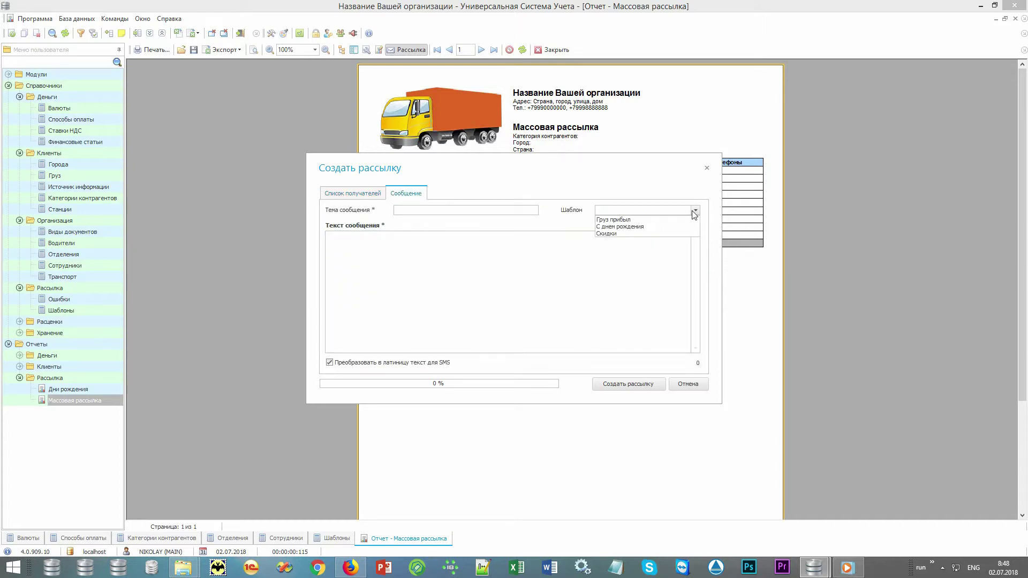
left_click(694, 213)
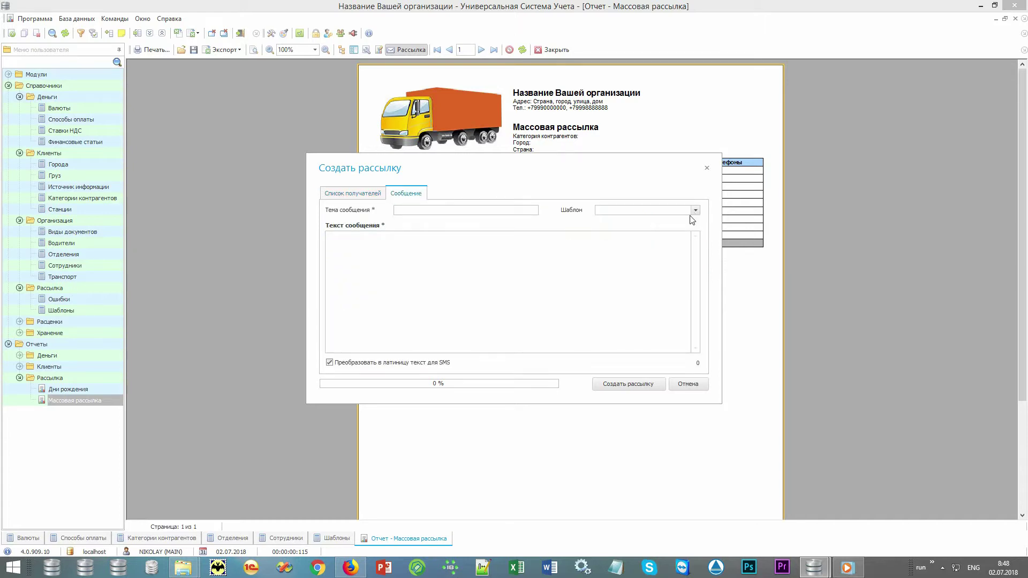
left_click(688, 384)
View the Тарифы directory under Расценки and the Ячейки directory under Хранение
double_click(104, 321)
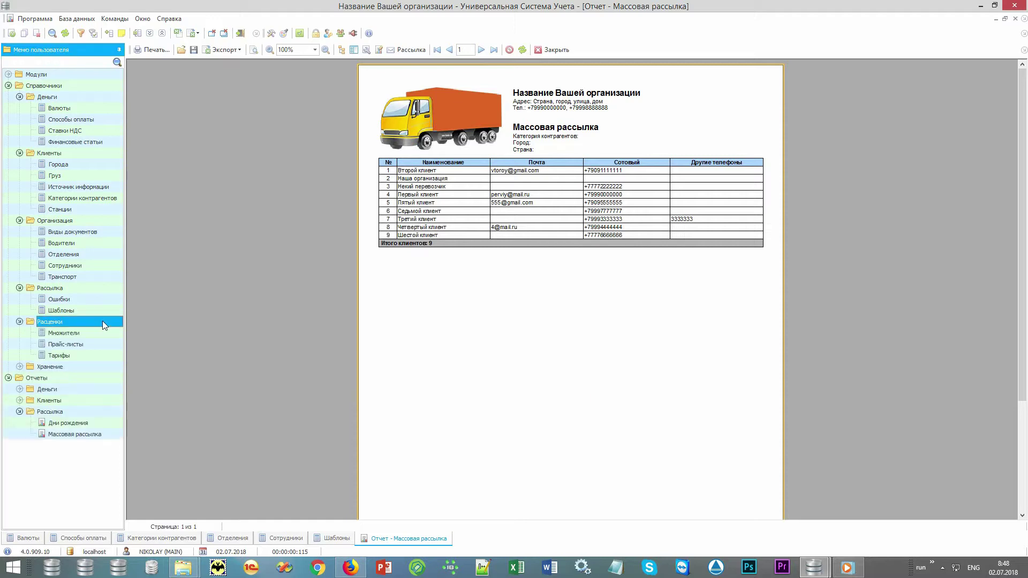
double_click(80, 355)
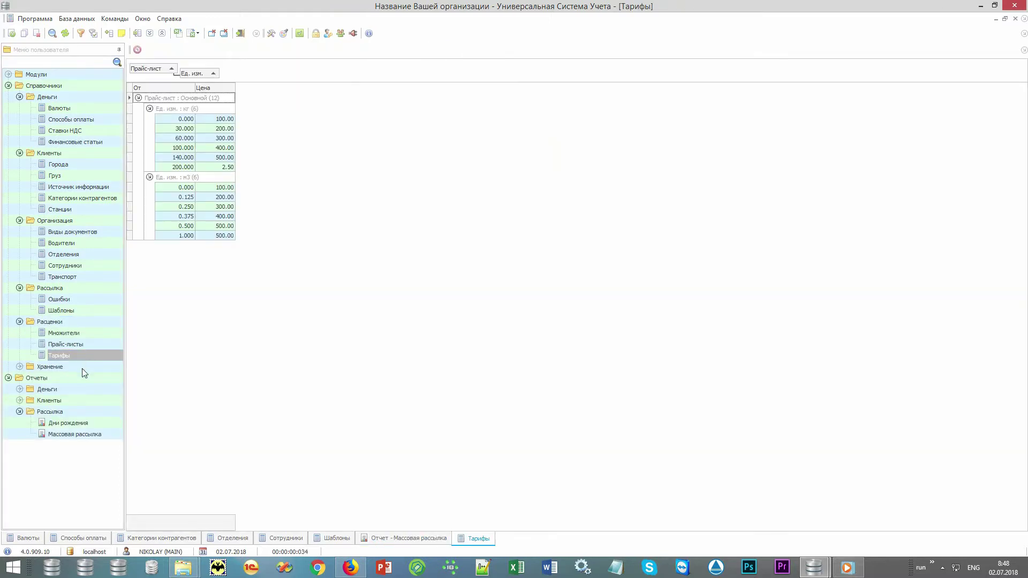
double_click(81, 367)
double_click(82, 378)
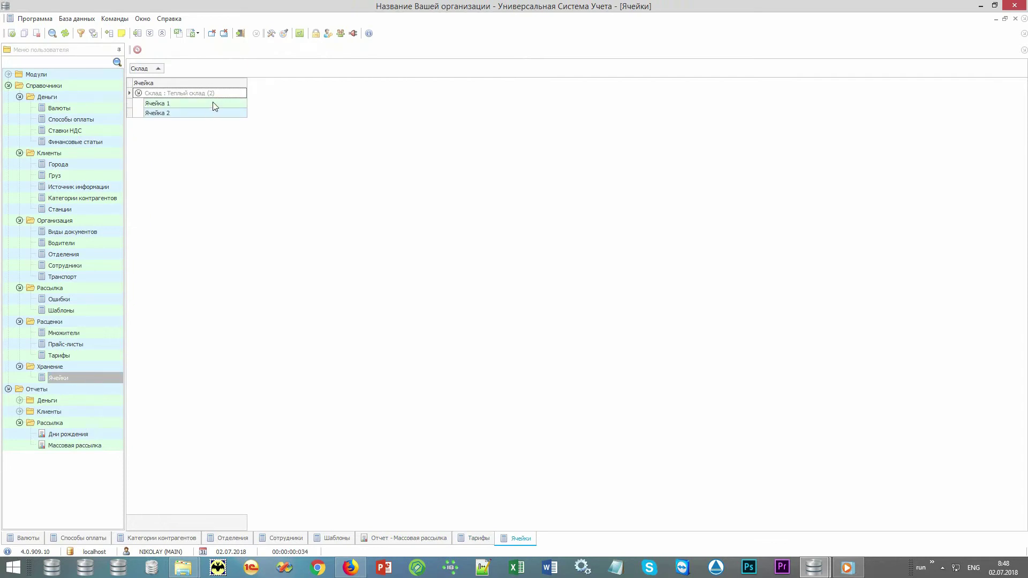
Collapse the Отчеты and Справочники sections of the user menu
left_click(20, 423)
left_click(9, 390)
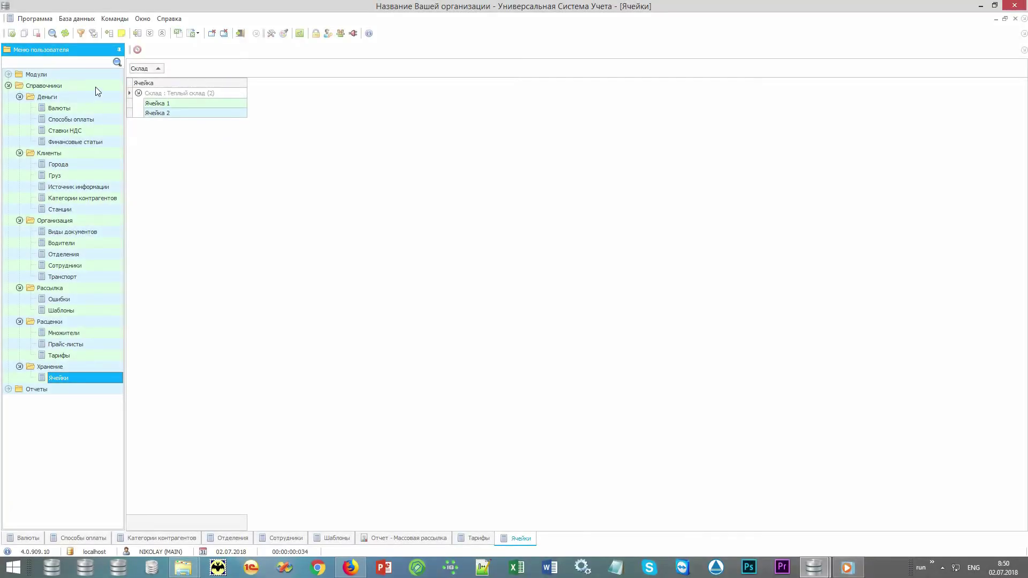
double_click(95, 86)
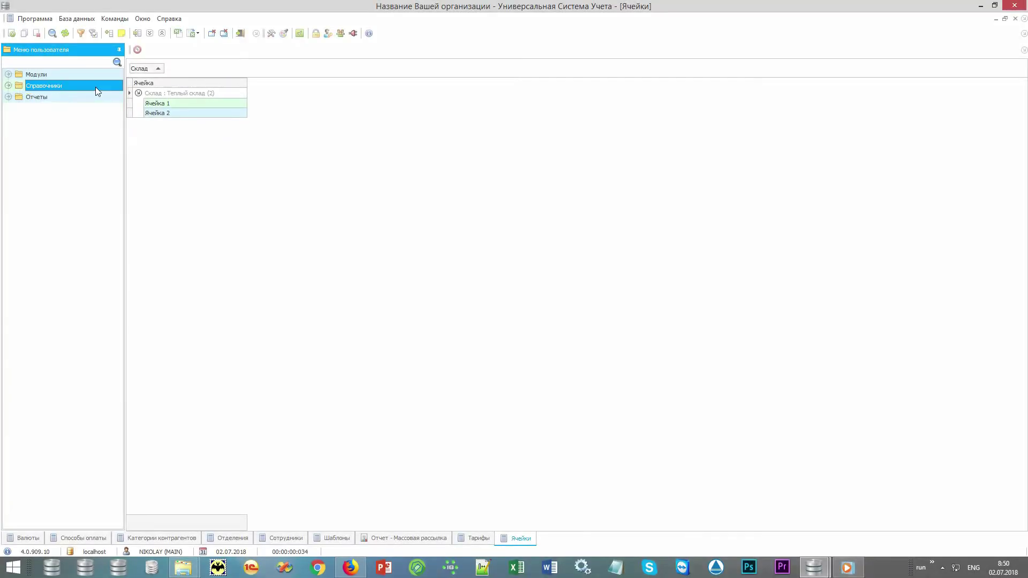
Open the Заявки module from the Организация group of Модули
double_click(102, 76)
double_click(95, 86)
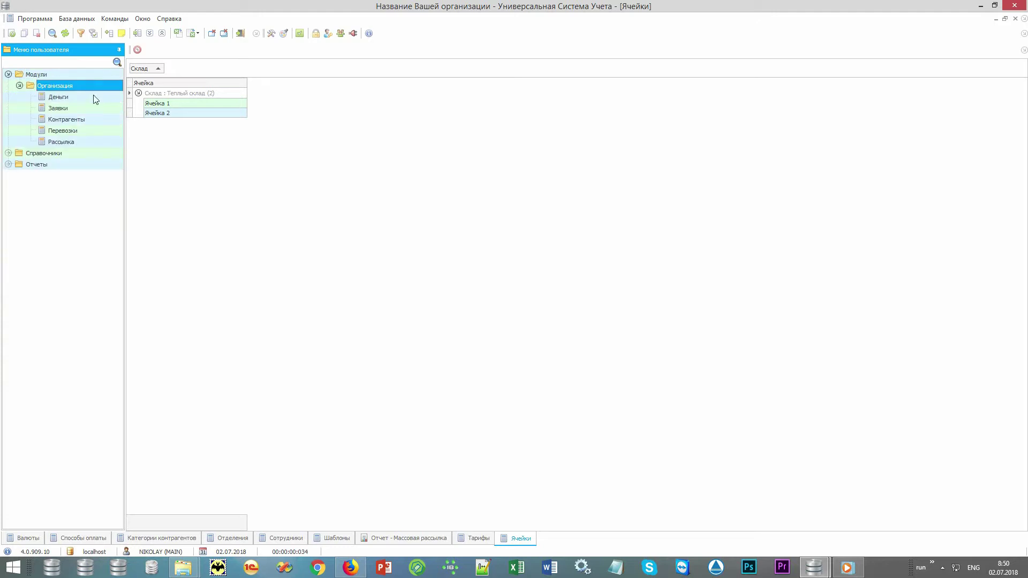
double_click(89, 108)
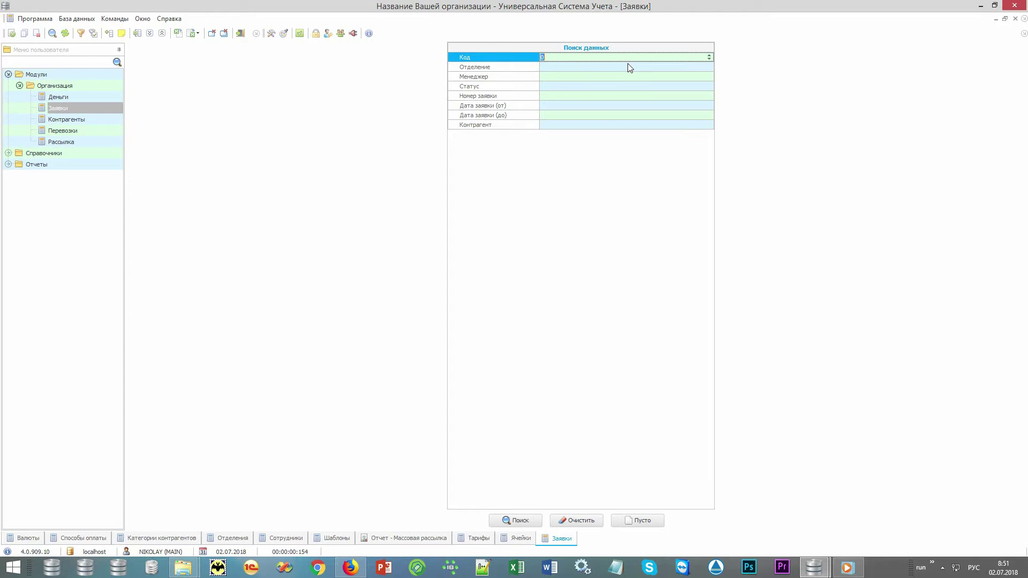
Go over the request search criteria: department, manager, status, request number, date and counterparty
left_click(527, 68)
left_click(524, 77)
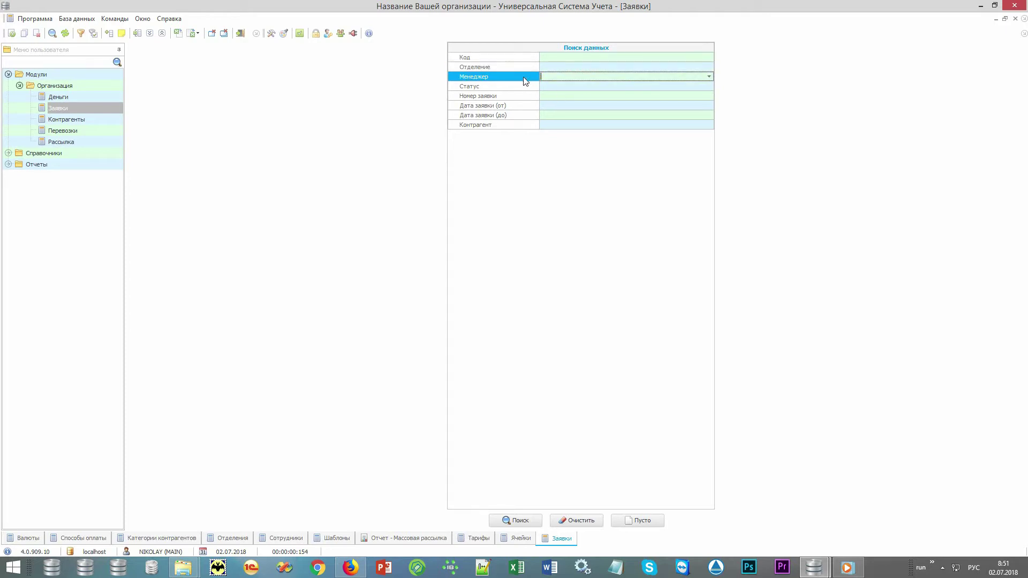
left_click(525, 87)
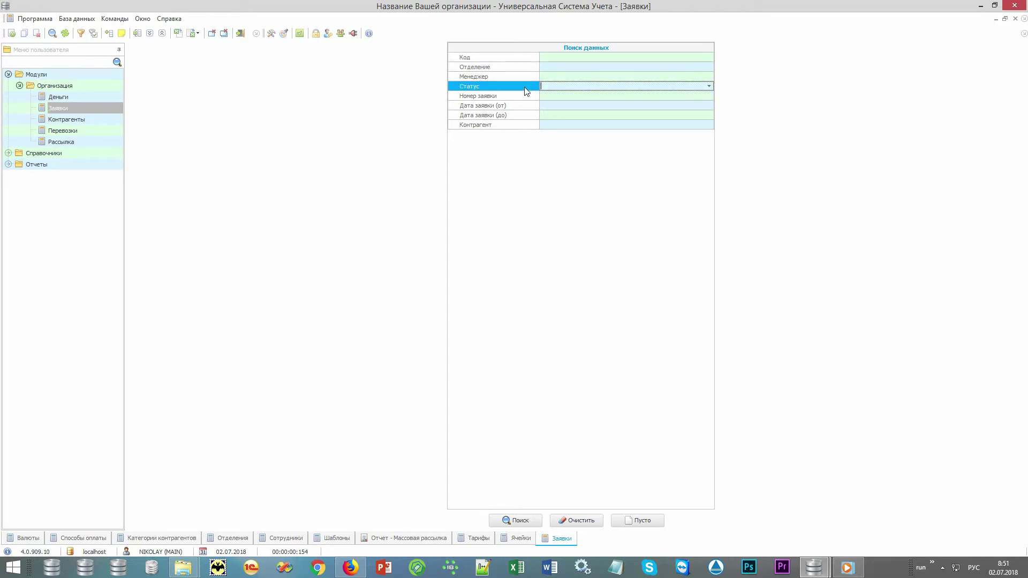
left_click(527, 99)
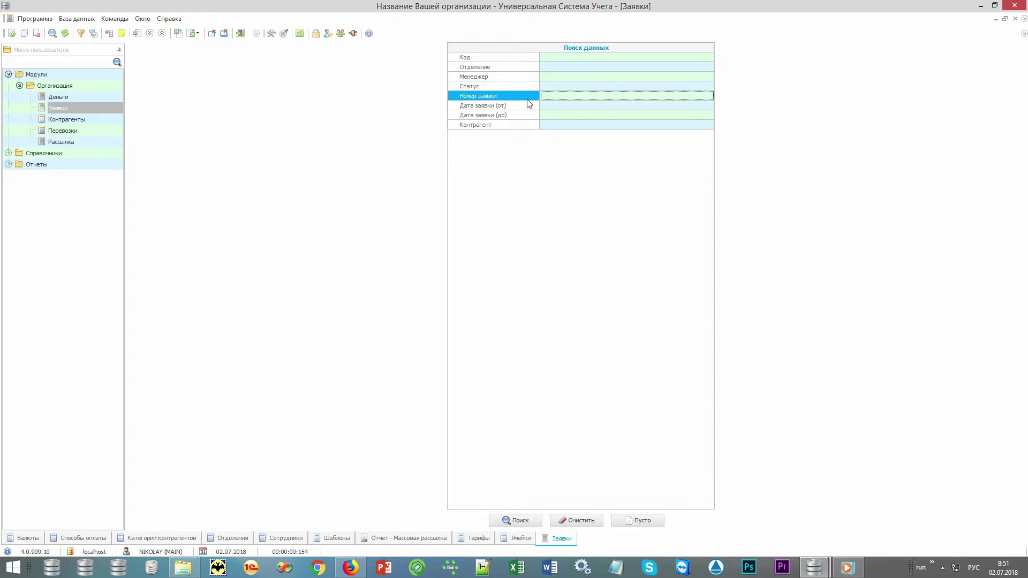
left_click(522, 108)
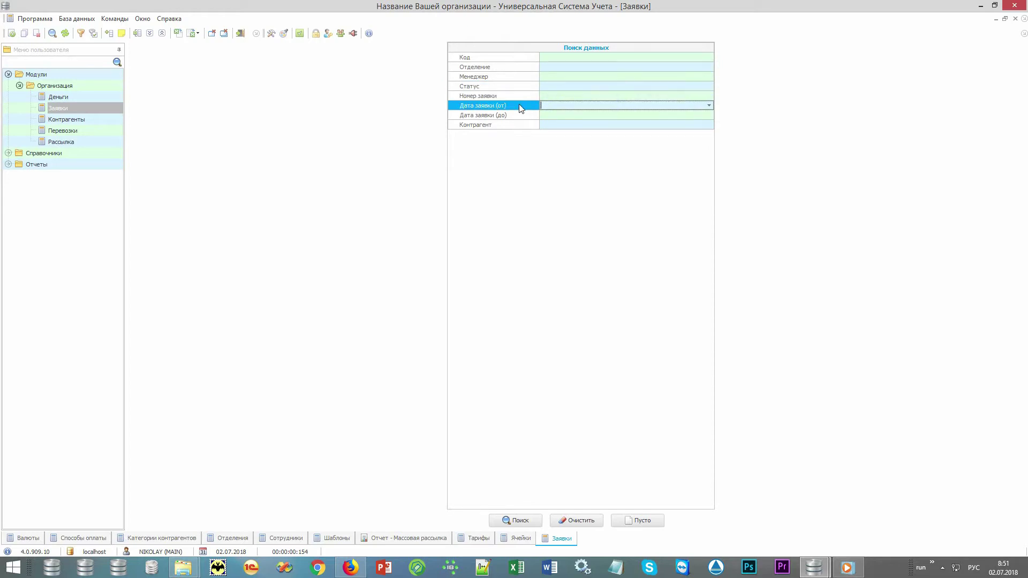
left_click(518, 126)
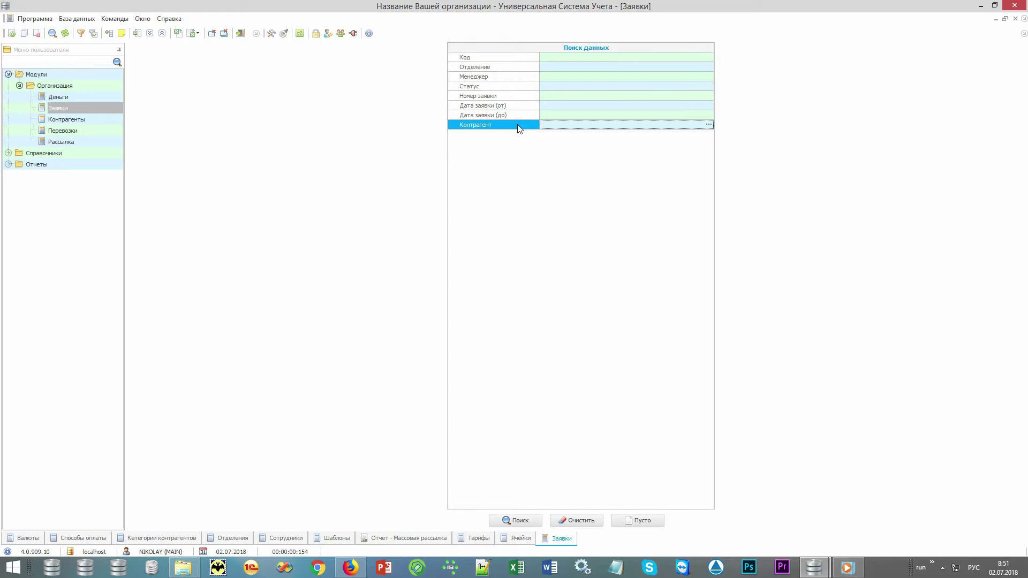
Search for requests with Дата заявки (от) set to 02.07.2018
left_click(532, 107)
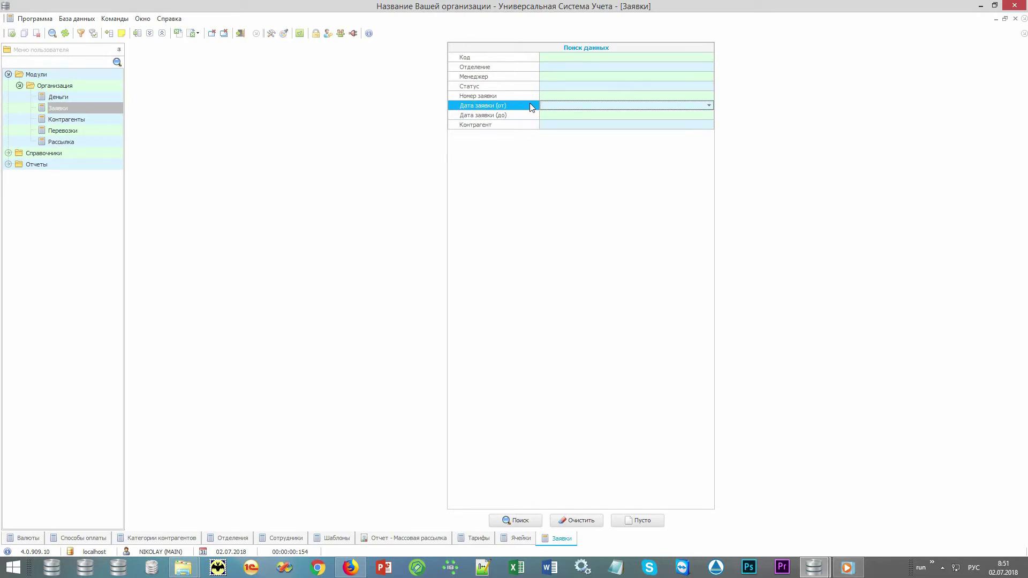
left_click(532, 107)
key("Return")
left_click(529, 520)
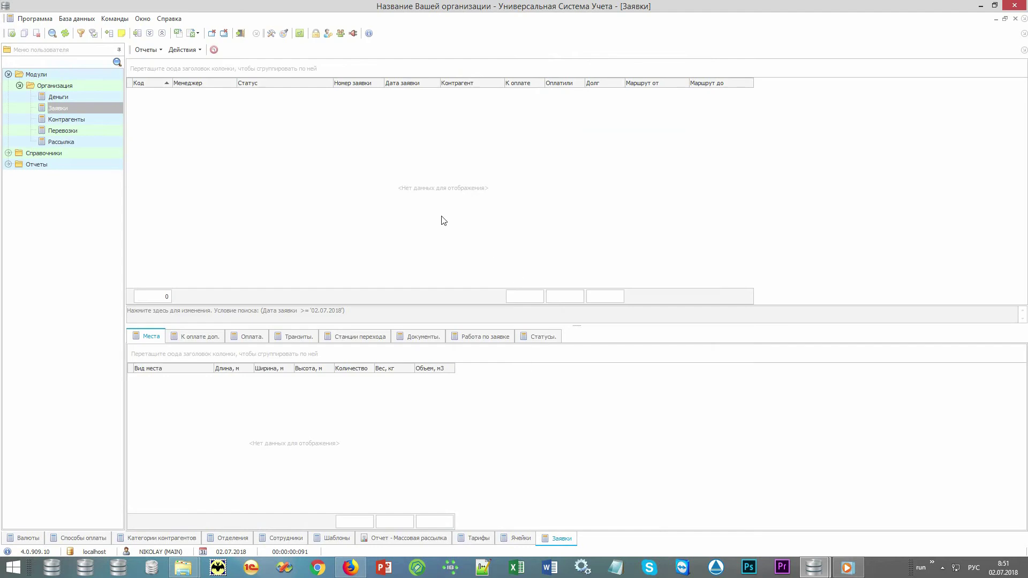
Start adding a new request and go over its Взято в работу, Маршрут от, Маршрут до and Наименование груза fields
right_click(476, 229)
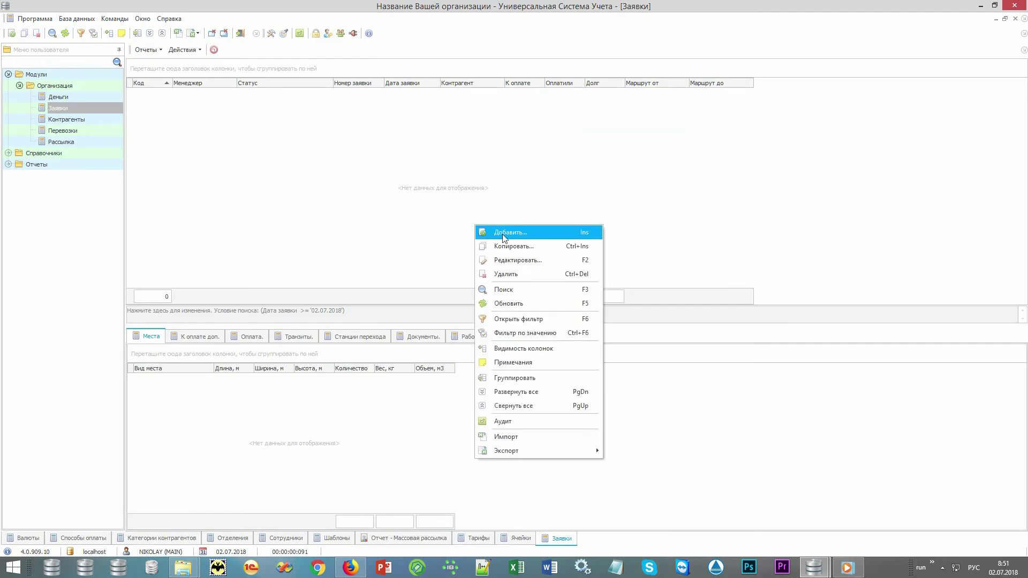
left_click(552, 234)
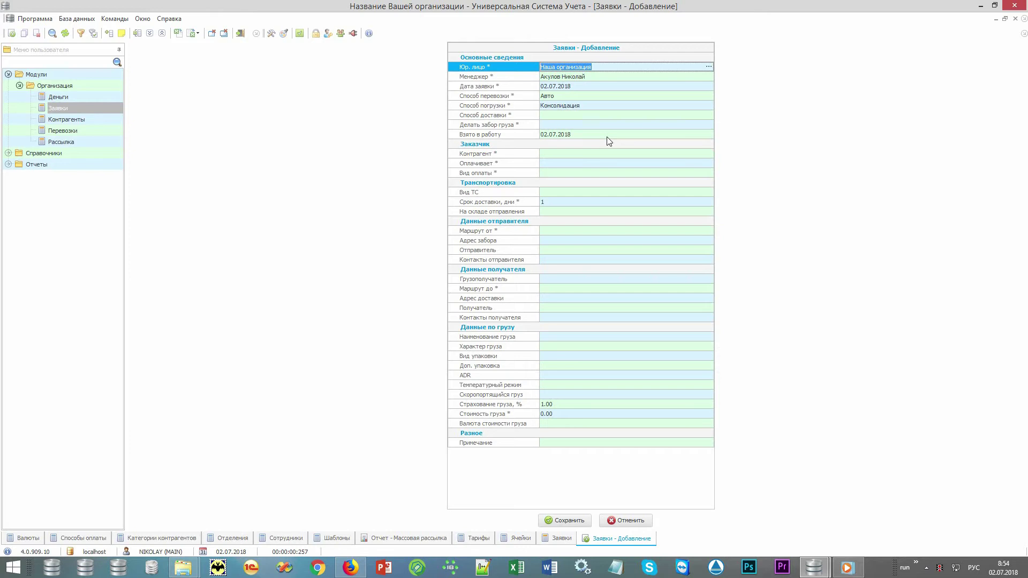
left_click(517, 136)
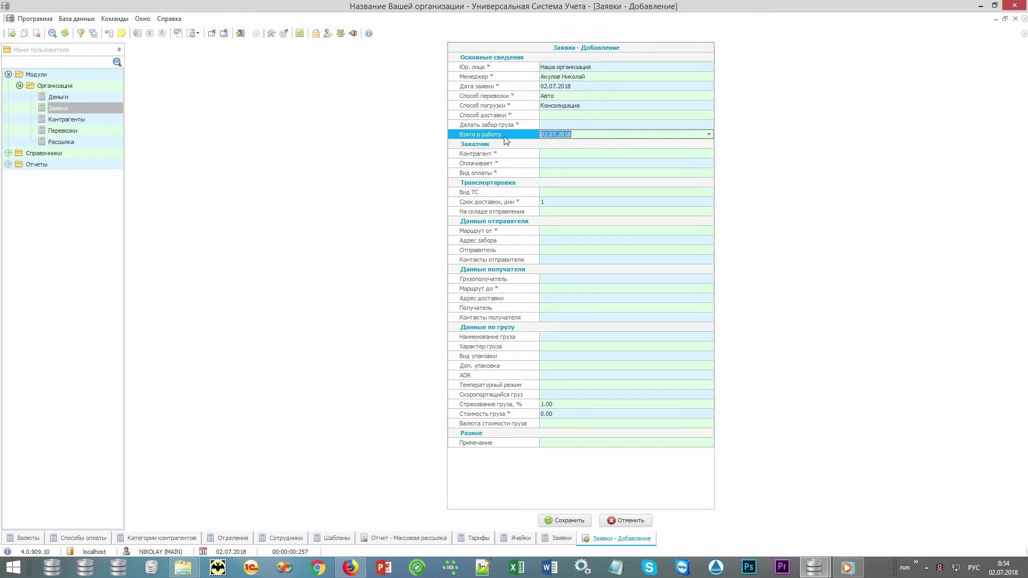
left_click(509, 232)
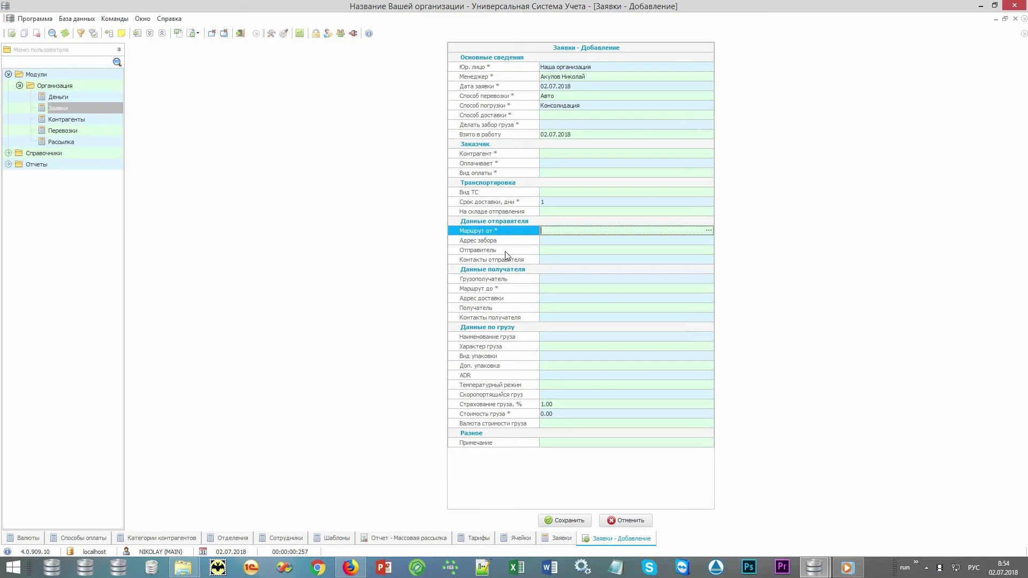
left_click(504, 290)
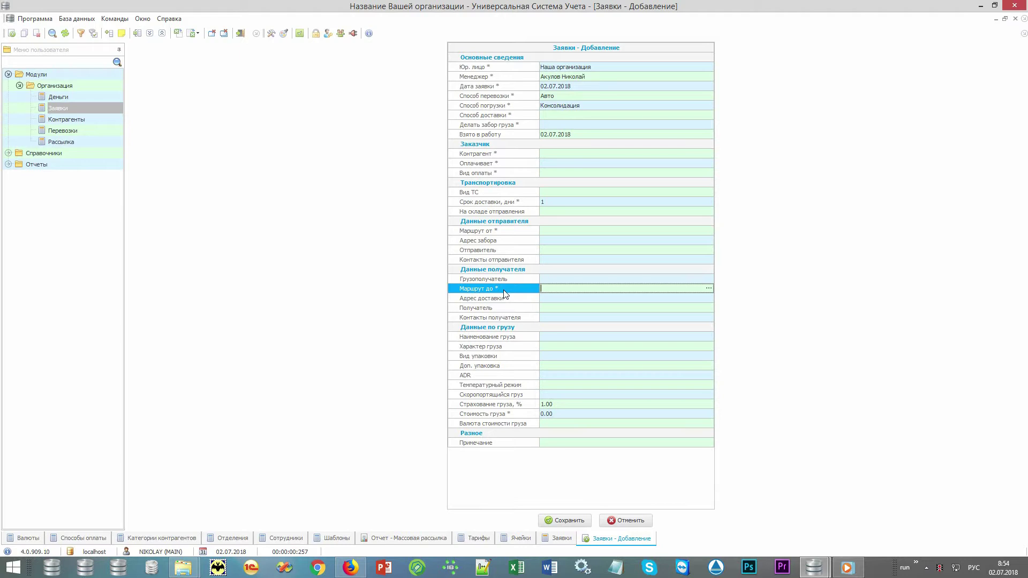
left_click_drag(504, 293, 509, 343)
left_click(509, 341)
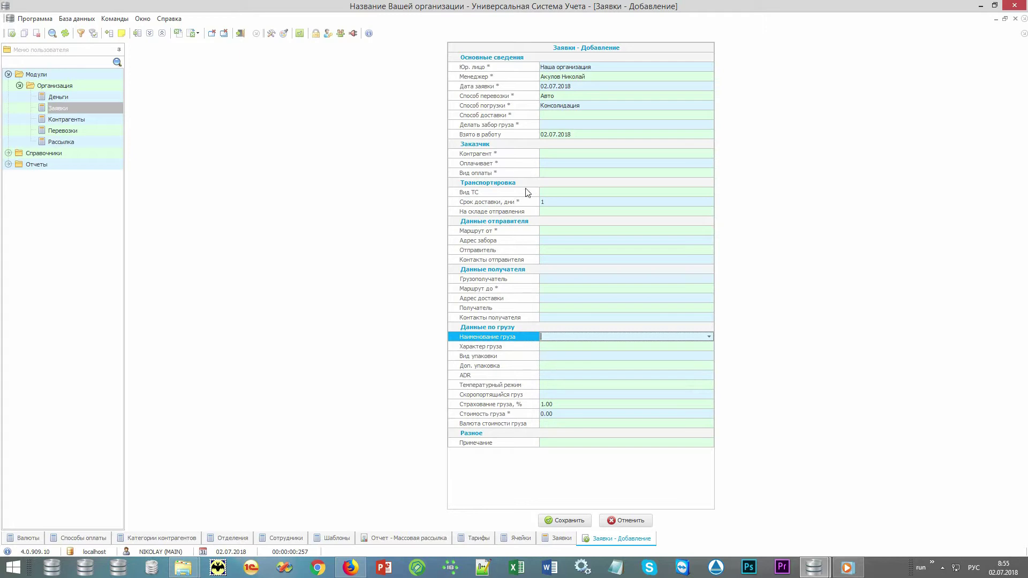
Check the request's transport and loading methods, and set Способ доставки to До двери and Делать забор груза to Да
left_click(530, 135)
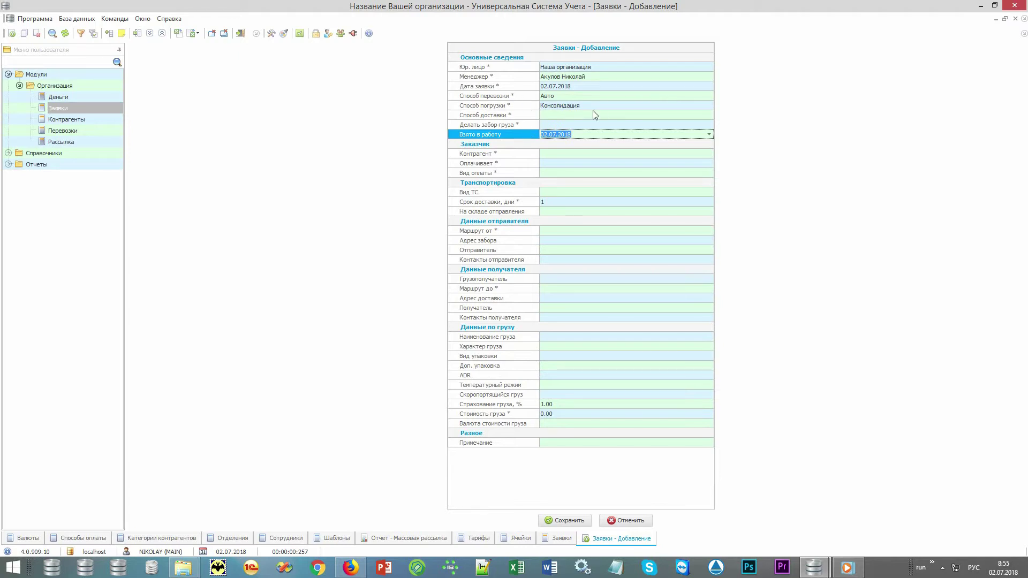
left_click(621, 96)
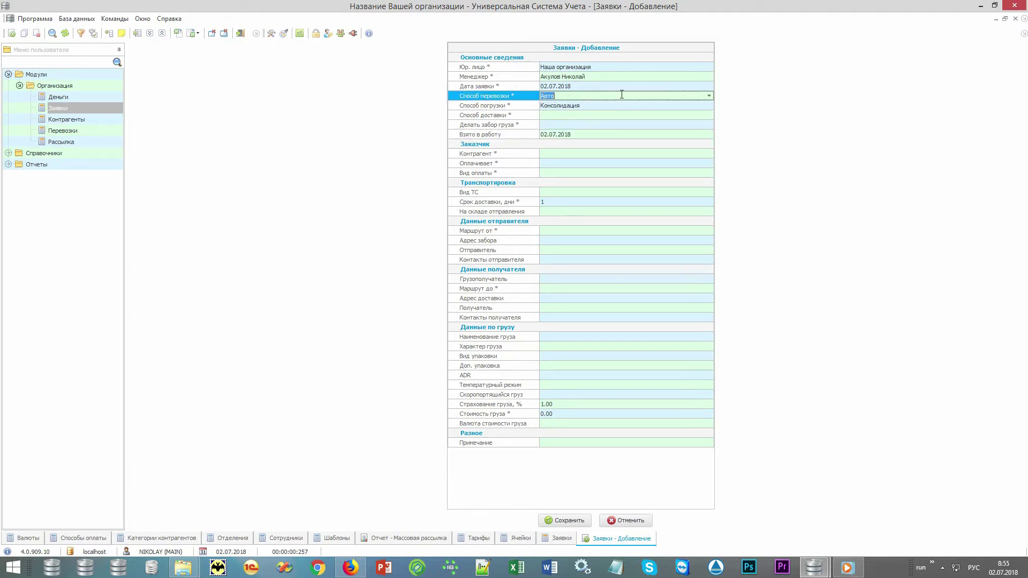
left_click(623, 107)
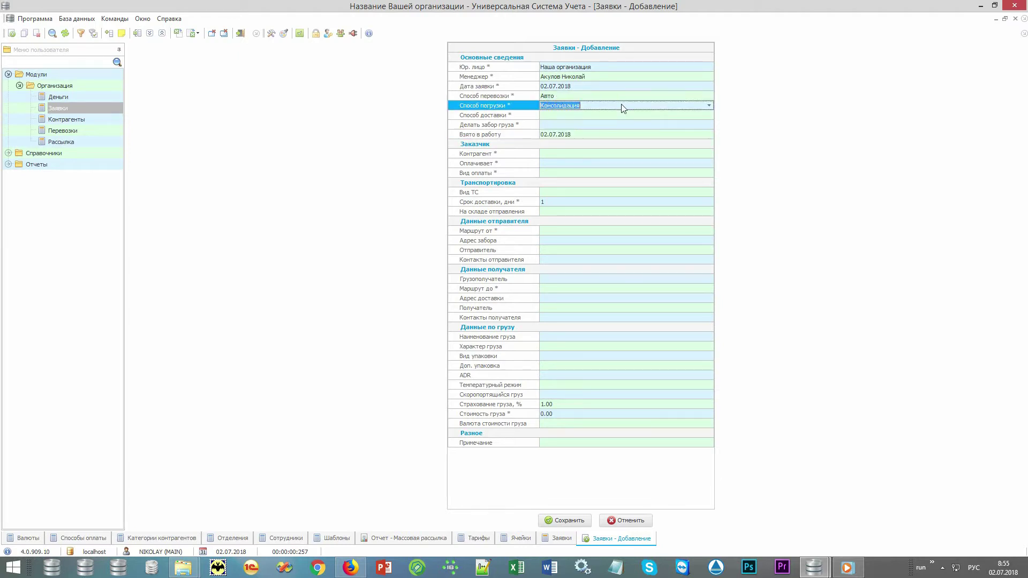
left_click(685, 115)
left_click(708, 115)
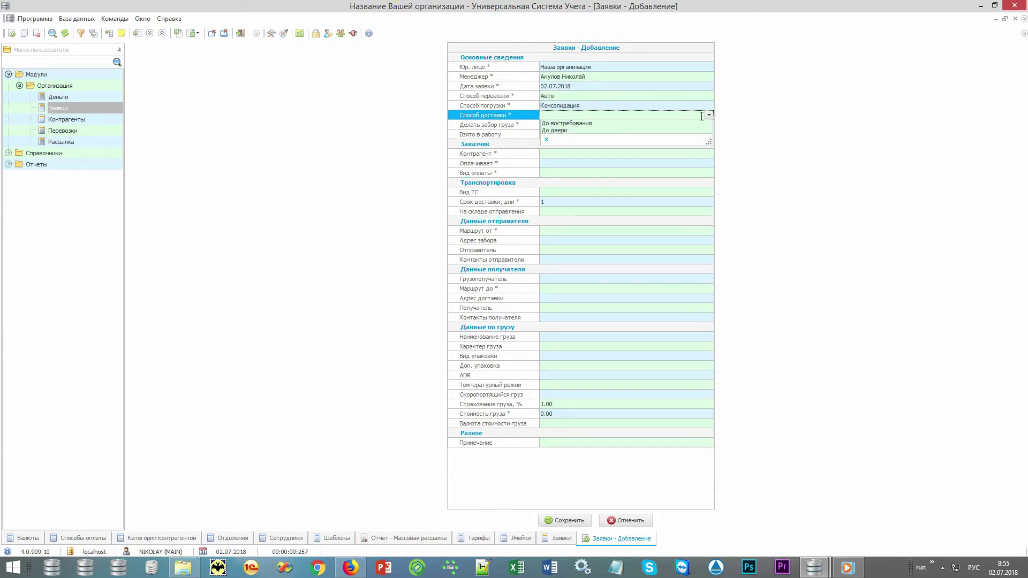
left_click(677, 130)
left_click(637, 126)
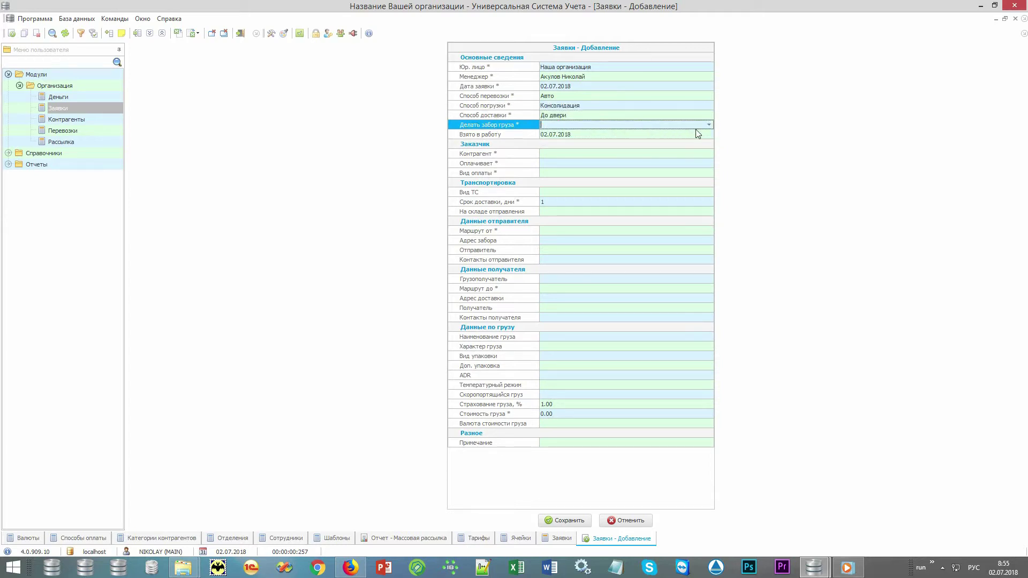
left_click(708, 125)
left_click(684, 130)
Open the counterparty list for the request's Контрагент field and find the client whose name begins with "Пя"
left_click(551, 154)
left_click(709, 154)
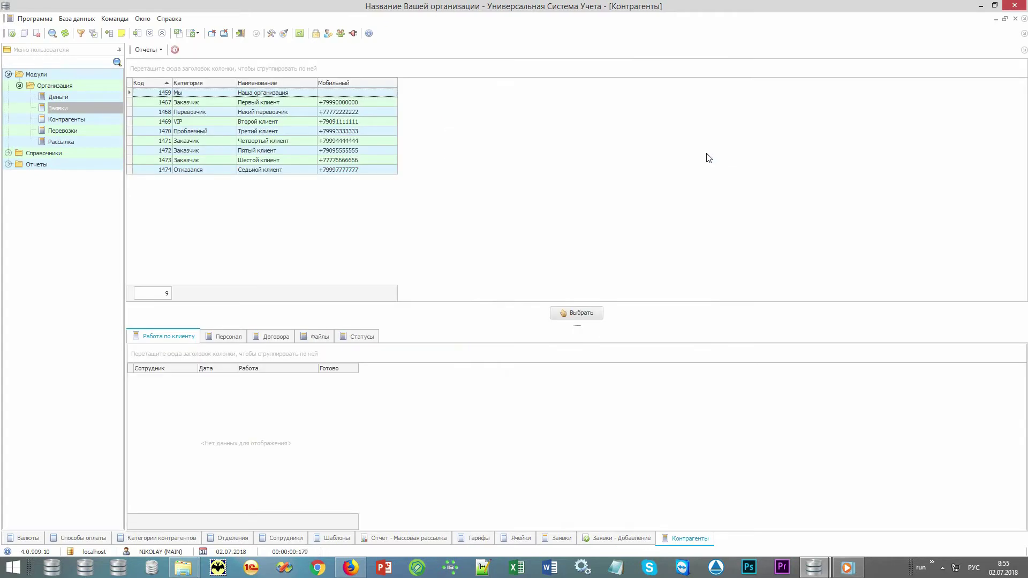
left_click(307, 95)
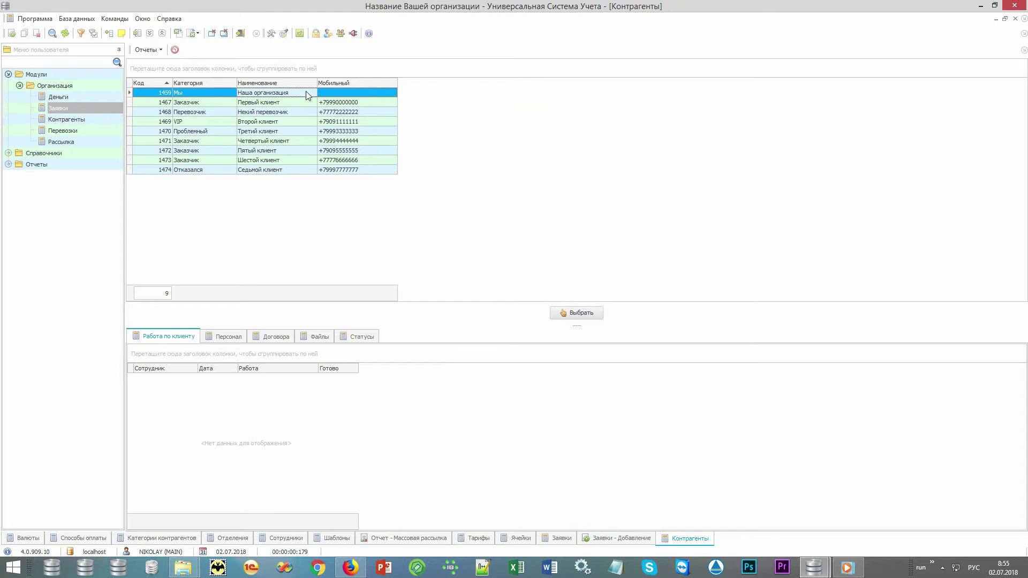
type("Пя")
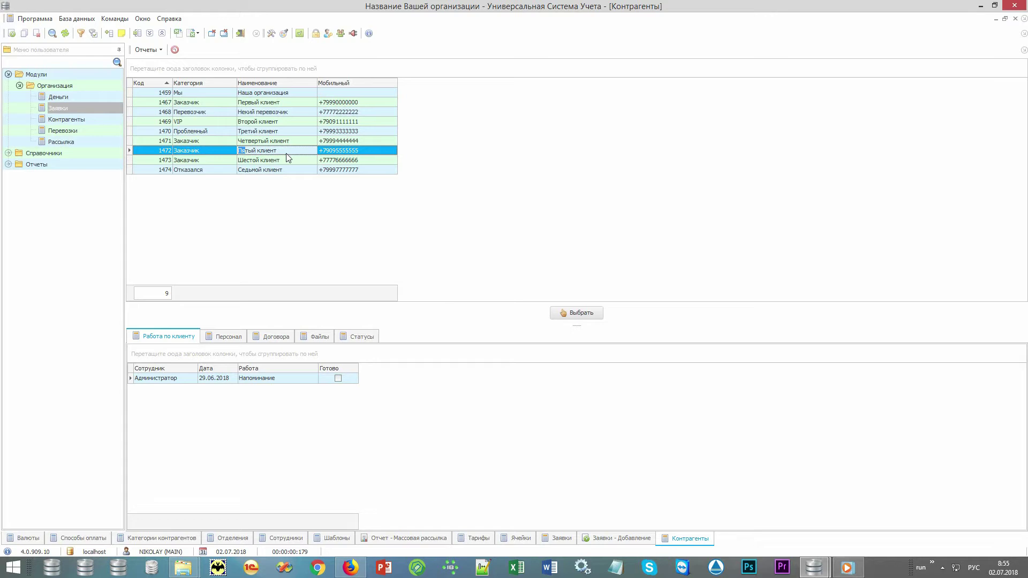
View the form for adding a new counterparty and cancel the addition
right_click(434, 154)
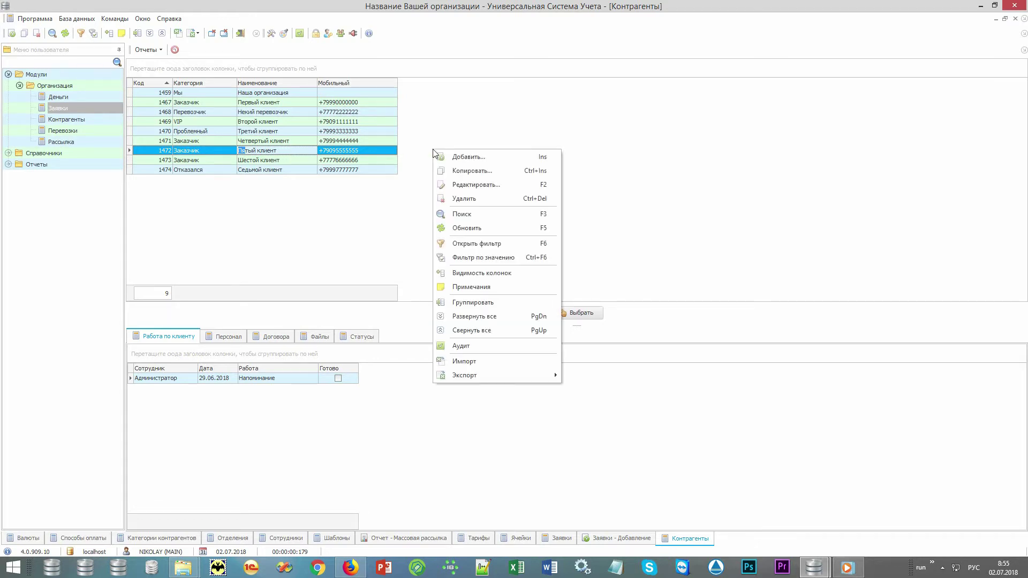
left_click(503, 162)
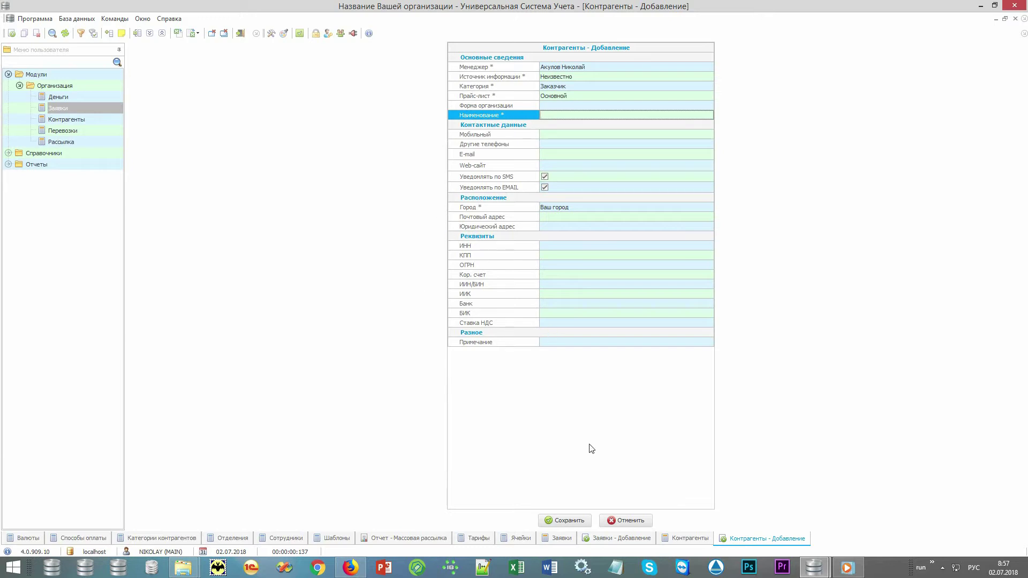
left_click(621, 520)
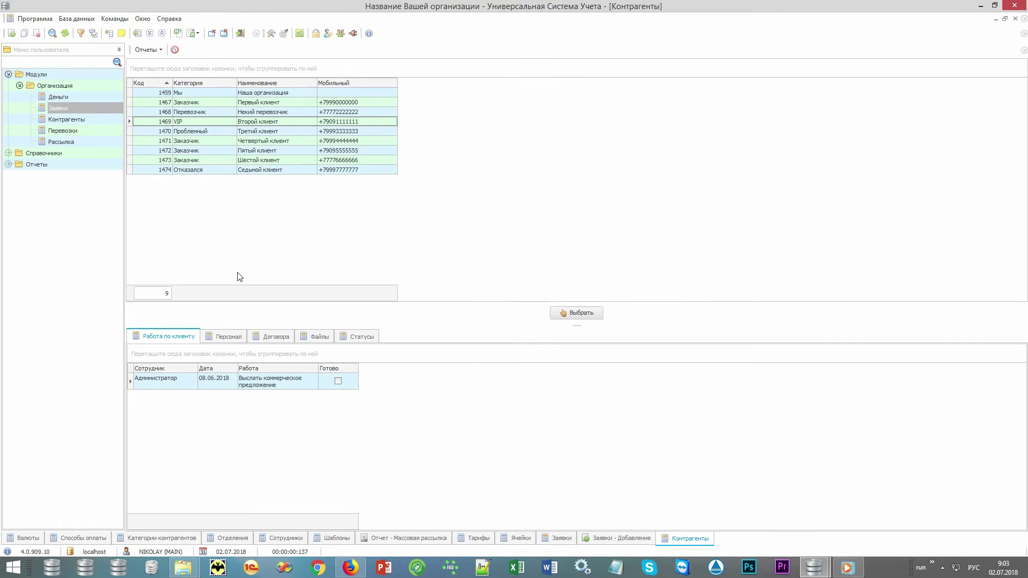
Review the staff, contracts, available report, files and planned work of the counterparty Второй клиент
left_click(229, 341)
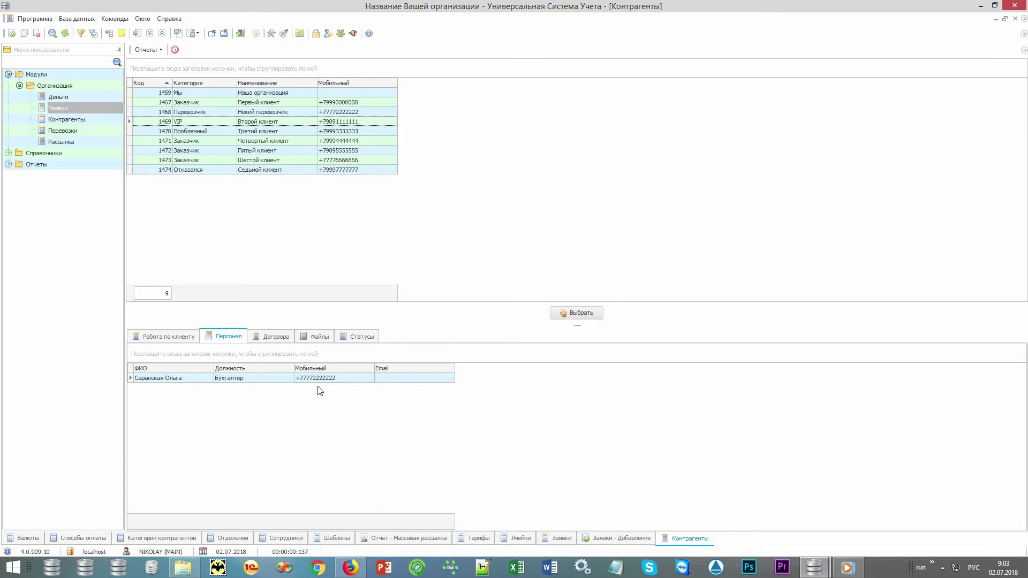
left_click(276, 337)
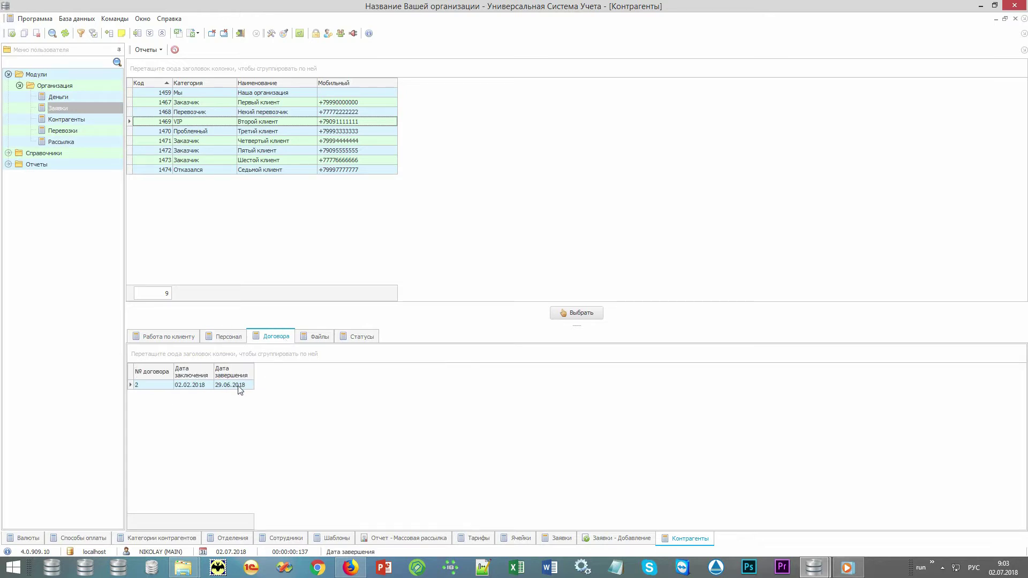
left_click(144, 50)
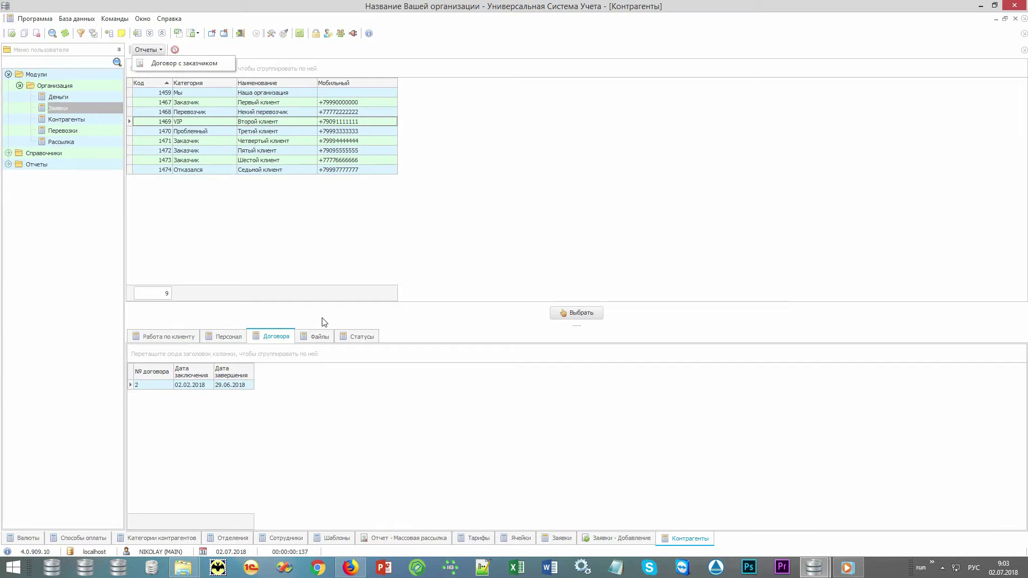
left_click(325, 338)
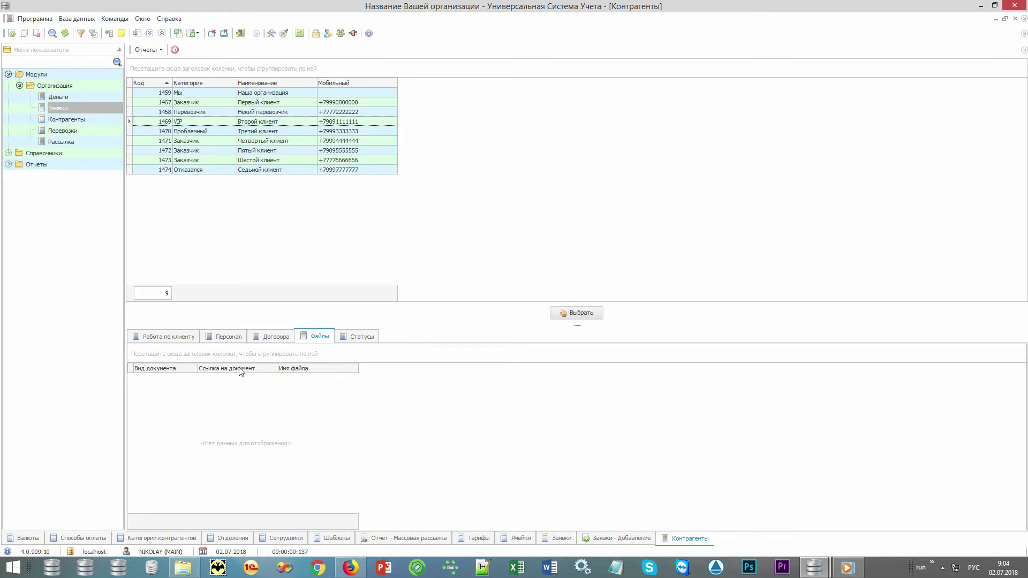
left_click(194, 341)
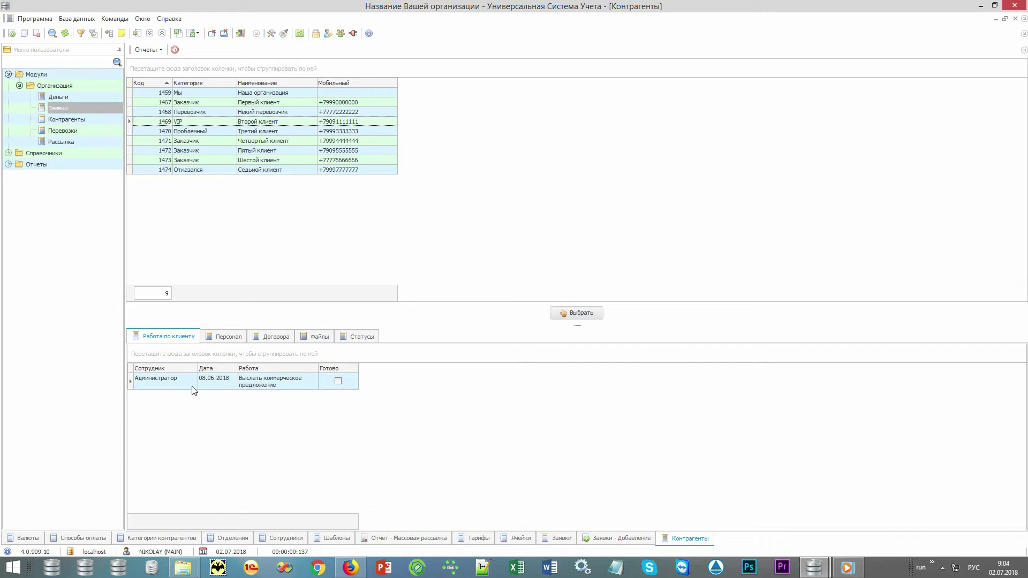
left_click(300, 384)
left_click(328, 389)
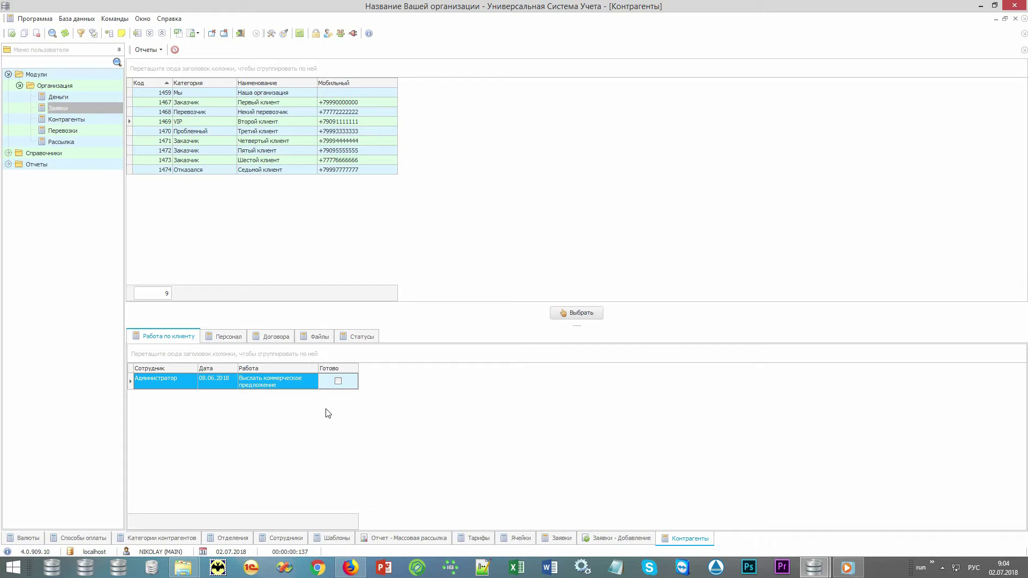
Choose Второй клиент as the request's Контрагент and set Оплачивает to Отправитель
left_click(297, 121)
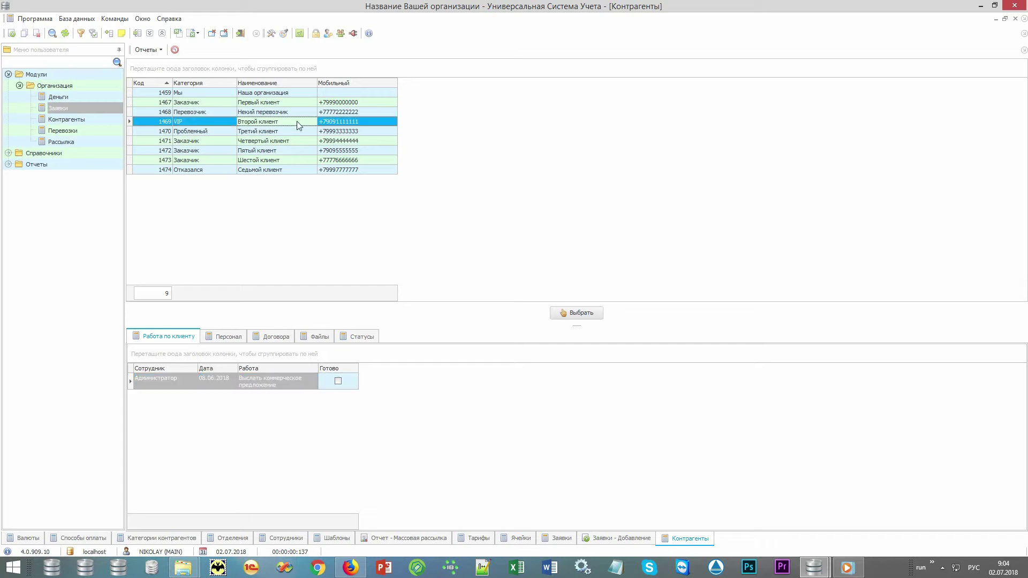
left_click(596, 311)
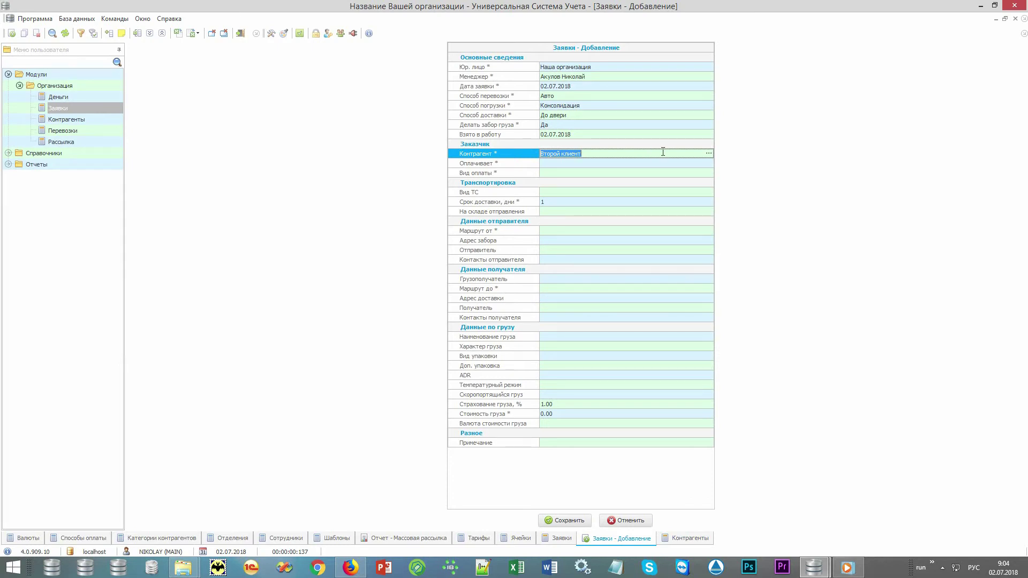
left_click(704, 162)
left_click(704, 163)
left_click(702, 169)
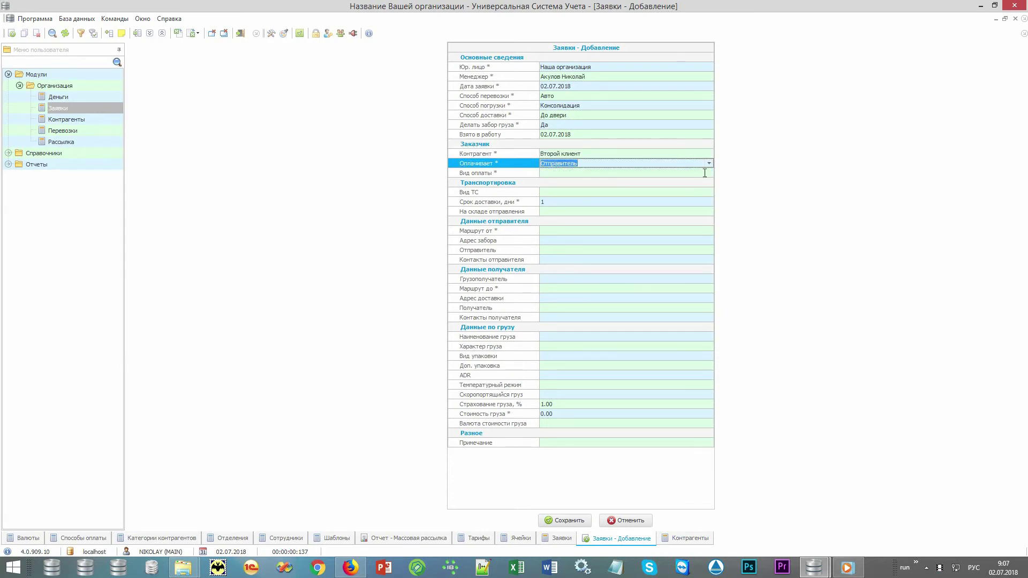
Set the request's Вид оплаты to Нал and its Вид ТС to Тент
left_click(705, 173)
left_click(704, 173)
left_click(701, 181)
left_click(705, 192)
left_click(705, 191)
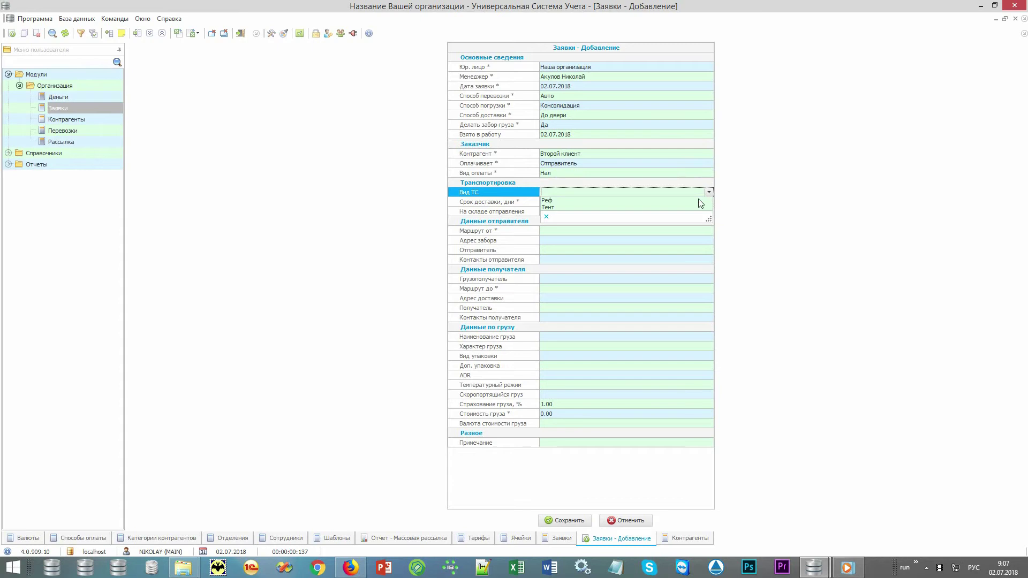
left_click(694, 206)
Choose Москва from the city directory as the request's Маршрут от
left_click(703, 230)
left_click(703, 230)
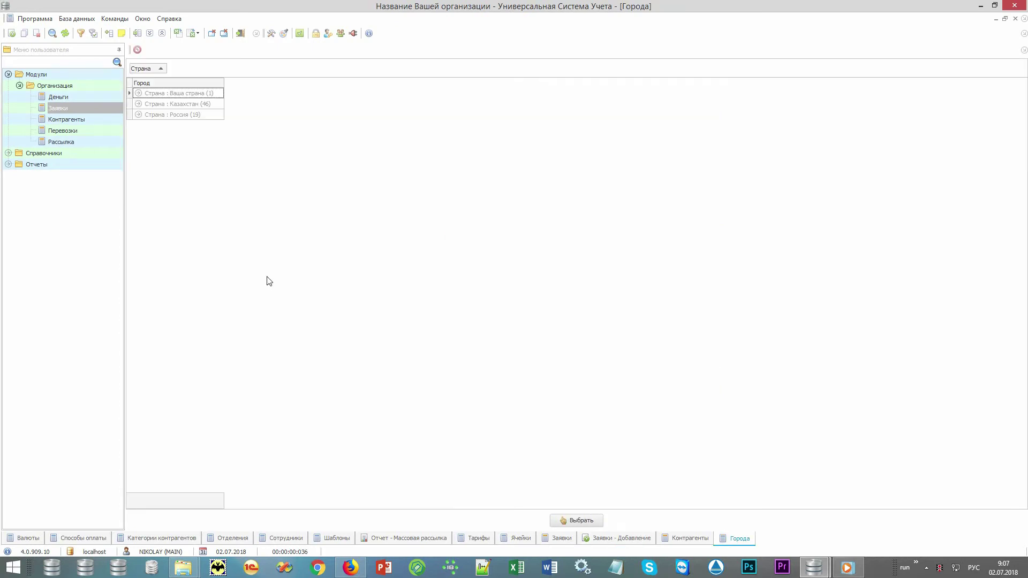
left_click(186, 270)
type("мо")
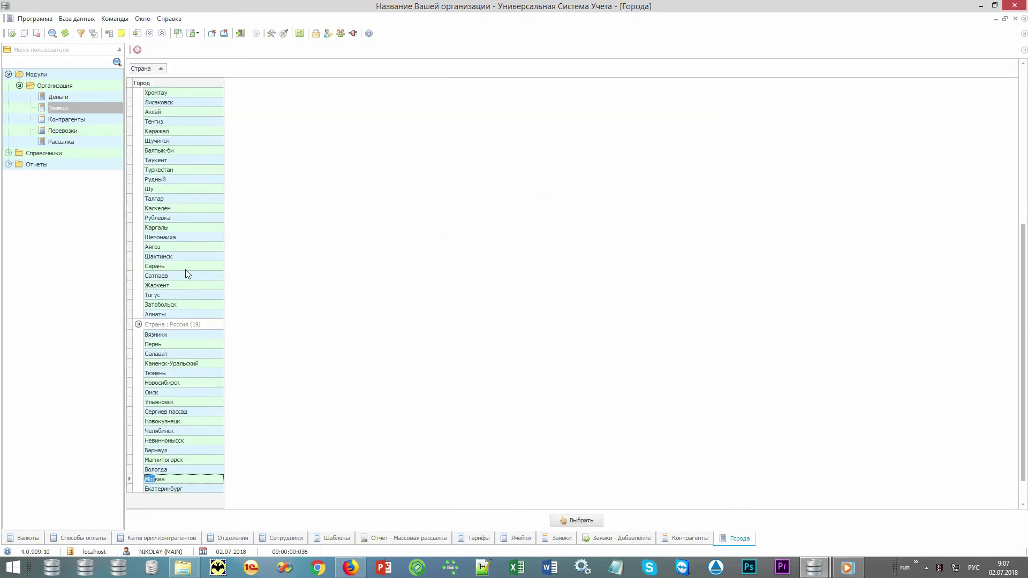
key("Return")
Choose Санкт-Петербург from the city directory as the request's Маршрут до
key("Return")
key("Return")
key("Return")
key("Return")
key("Return")
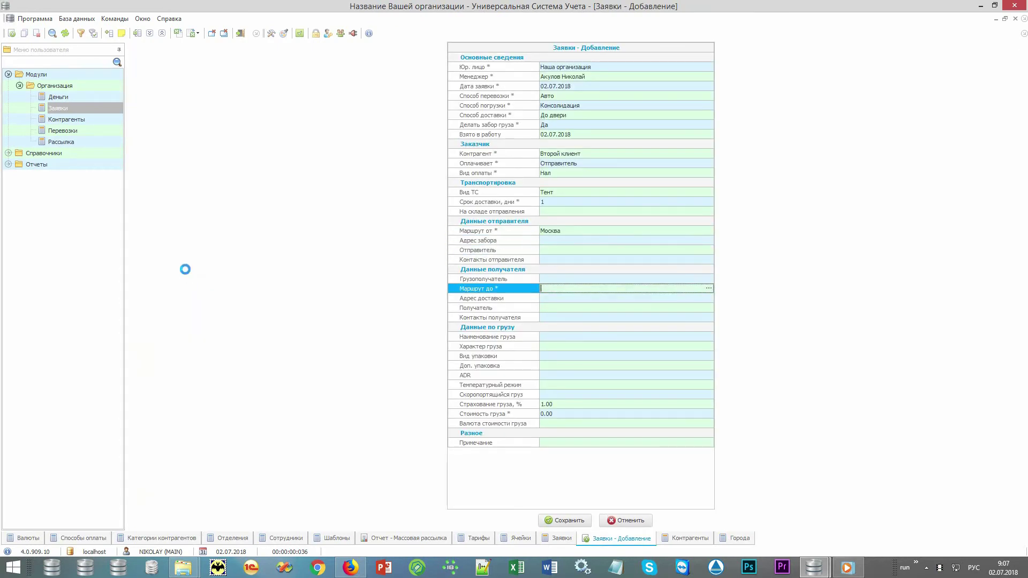
type("с")
key("Return")
Set Наименование груза to Печенье and choose Продукты питания as Характер груза
left_click(637, 338)
left_click(709, 337)
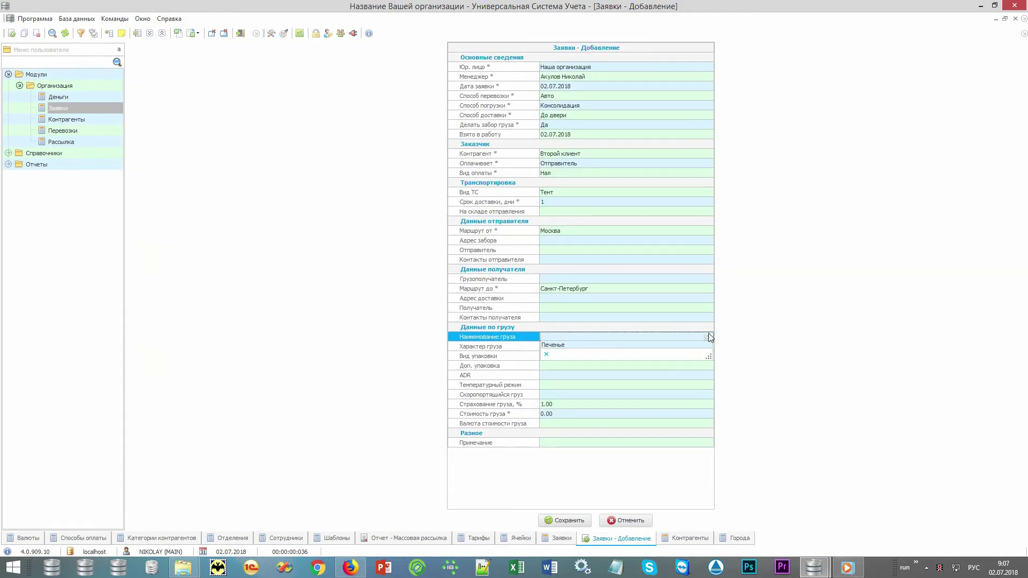
left_click(701, 346)
left_click(706, 346)
left_click(708, 346)
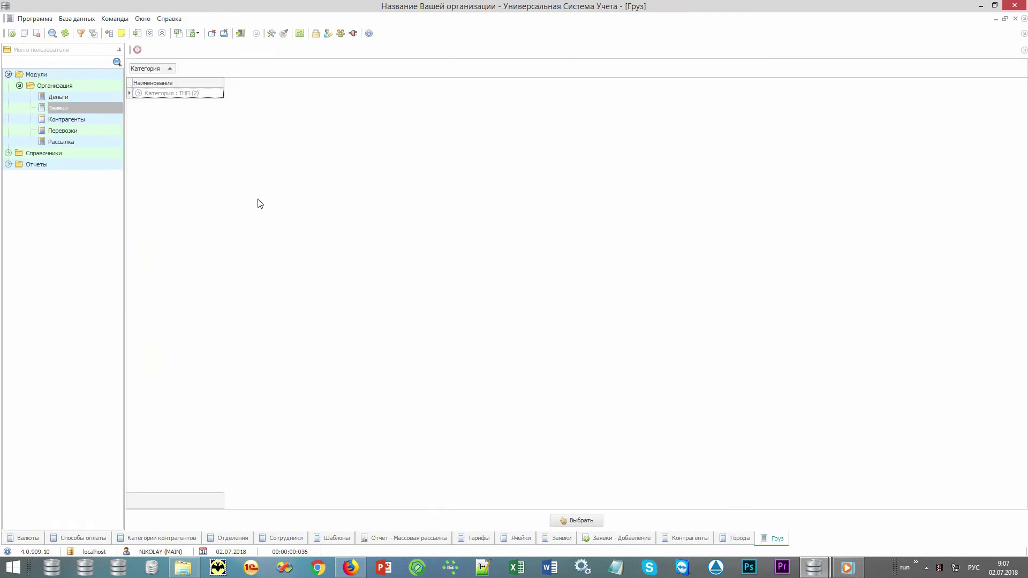
double_click(204, 112)
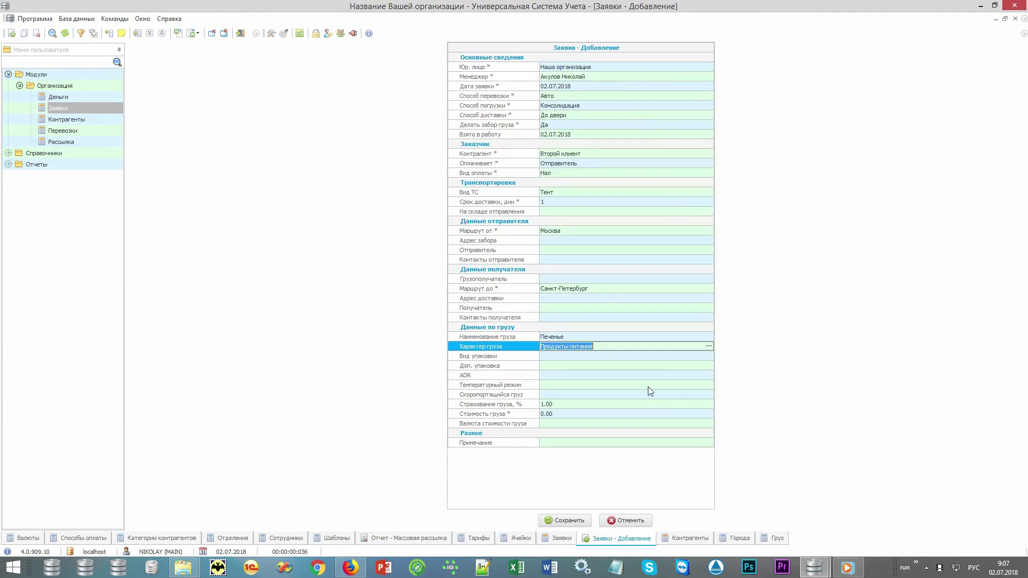
Set the cargo's Вид упаковки to Коробки
left_click(703, 358)
left_click(709, 356)
left_click(700, 367)
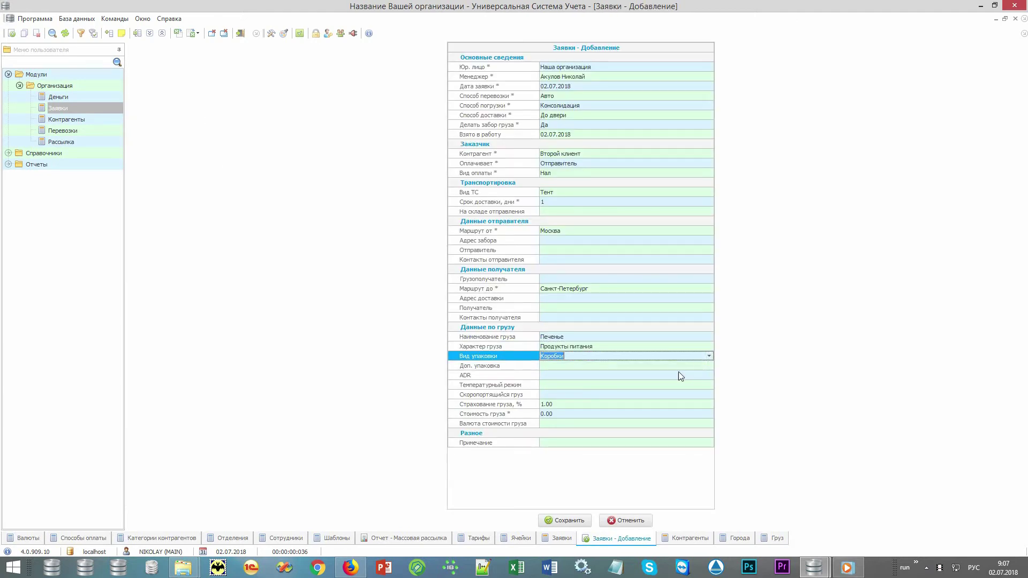
Set Стоимость груза to 100000 and its currency to RUB
left_click(640, 413)
type("100000")
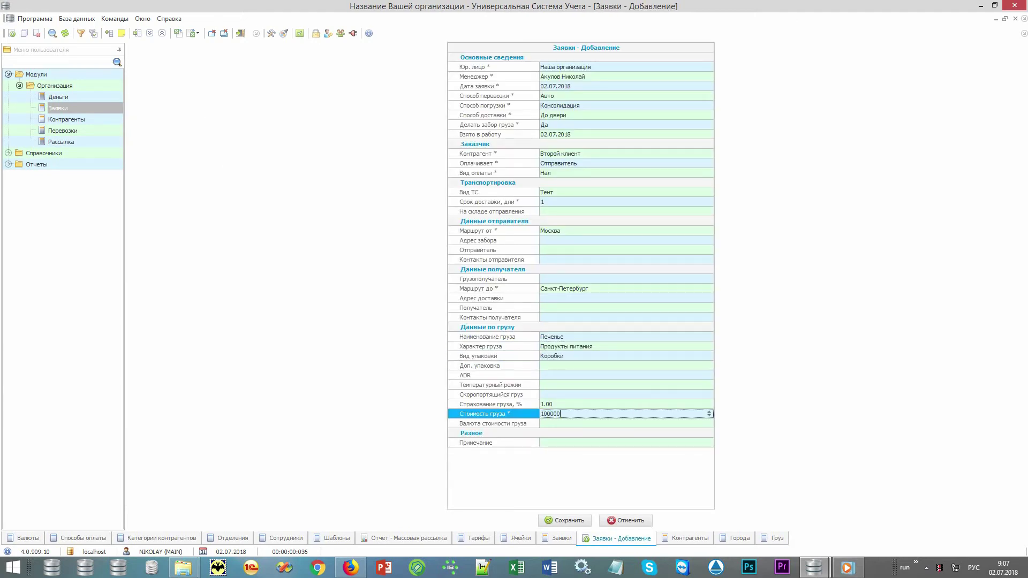
left_click(643, 420)
key("Down")
key("Return")
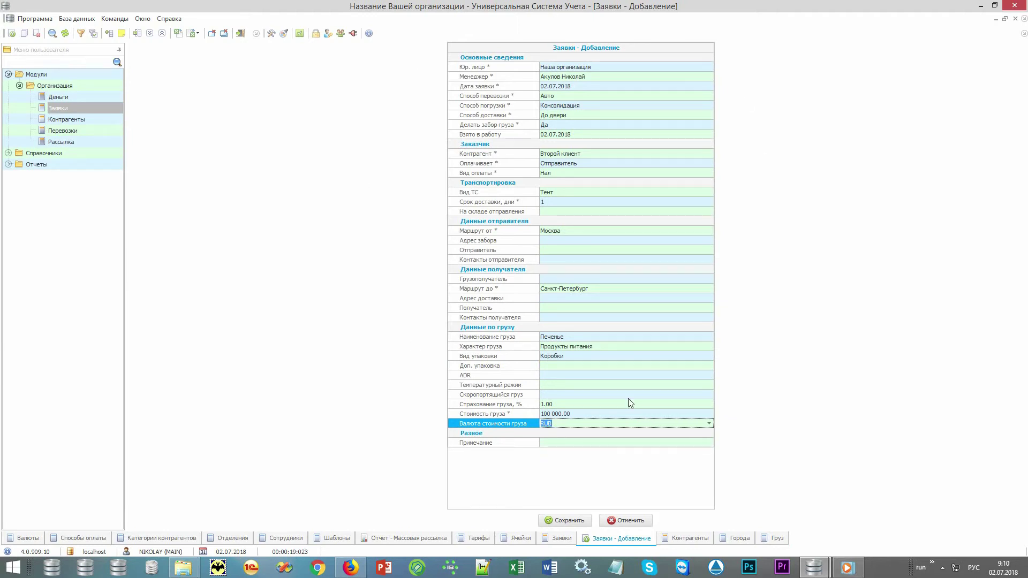
Fill in the sender data with the pickup address "Еще адрес забора", the suggested sender and the sender's contact phone
left_click(708, 240)
left_click(708, 239)
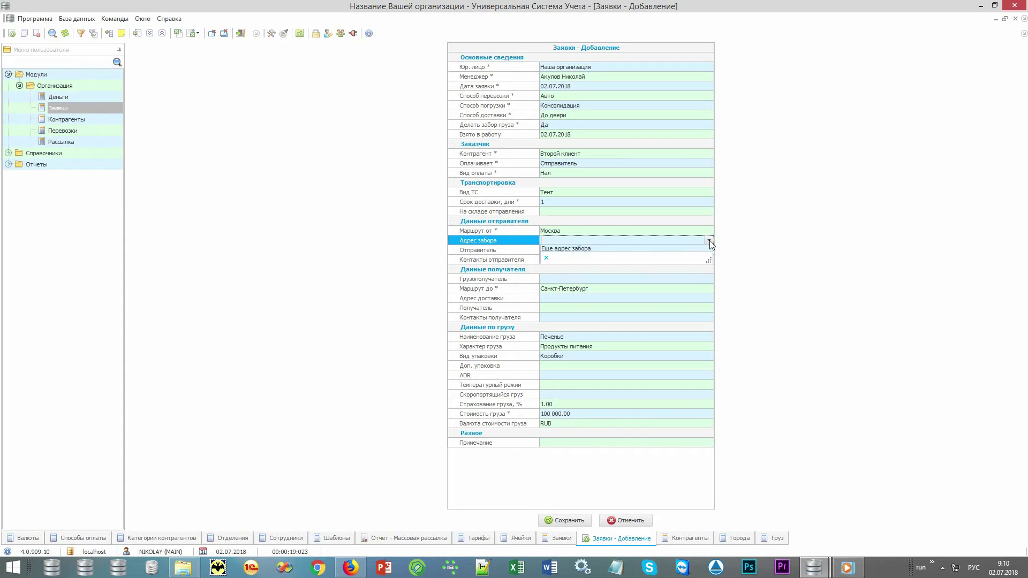
left_click(700, 248)
left_click(710, 250)
left_click(710, 250)
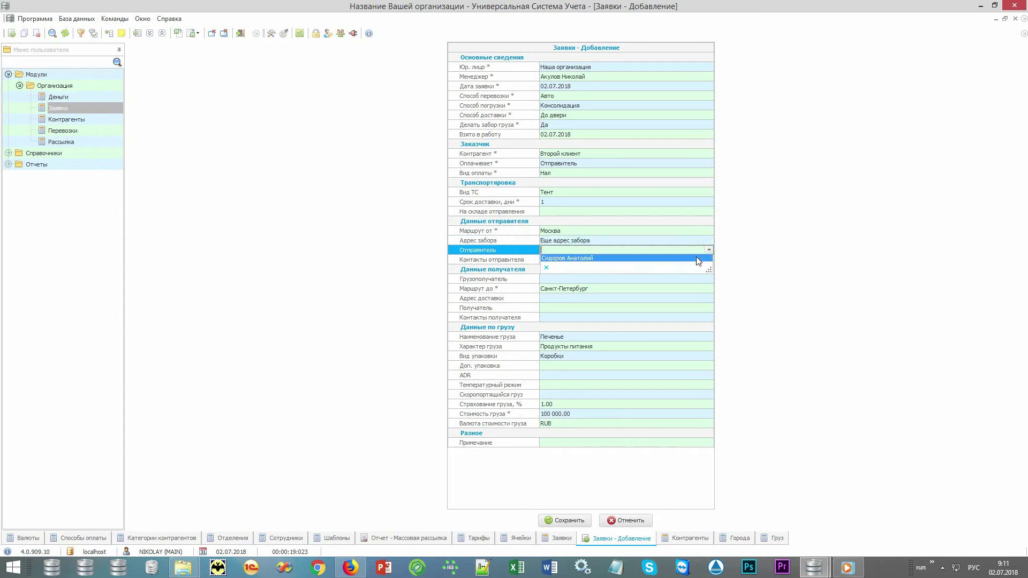
left_click(696, 256)
left_click(706, 258)
left_click(709, 259)
left_click(700, 269)
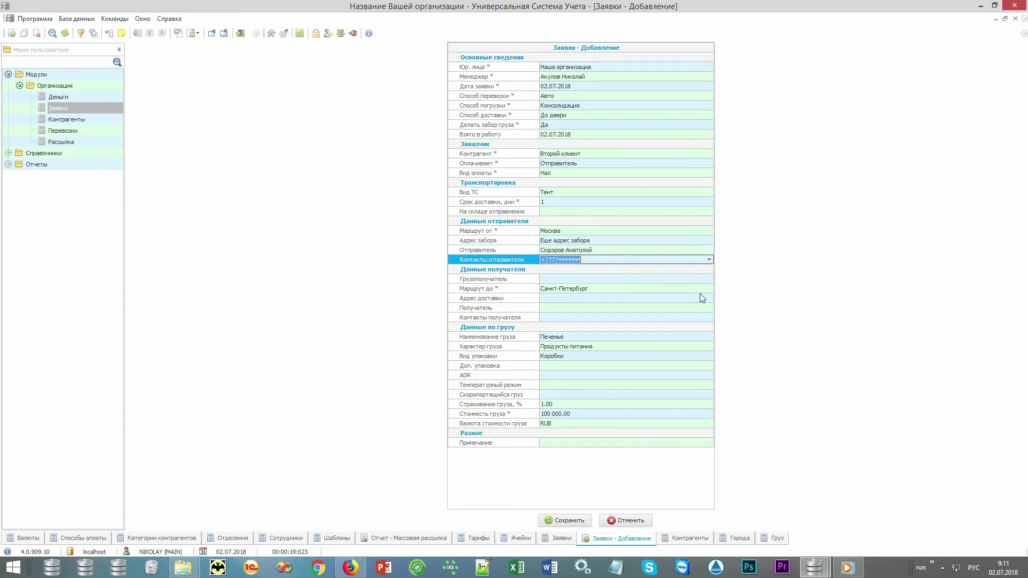
Fill in the recipient data with the delivery address "Еще адрес доставки", the suggested recipient and the recipient's contact phone
left_click(702, 298)
left_click(709, 298)
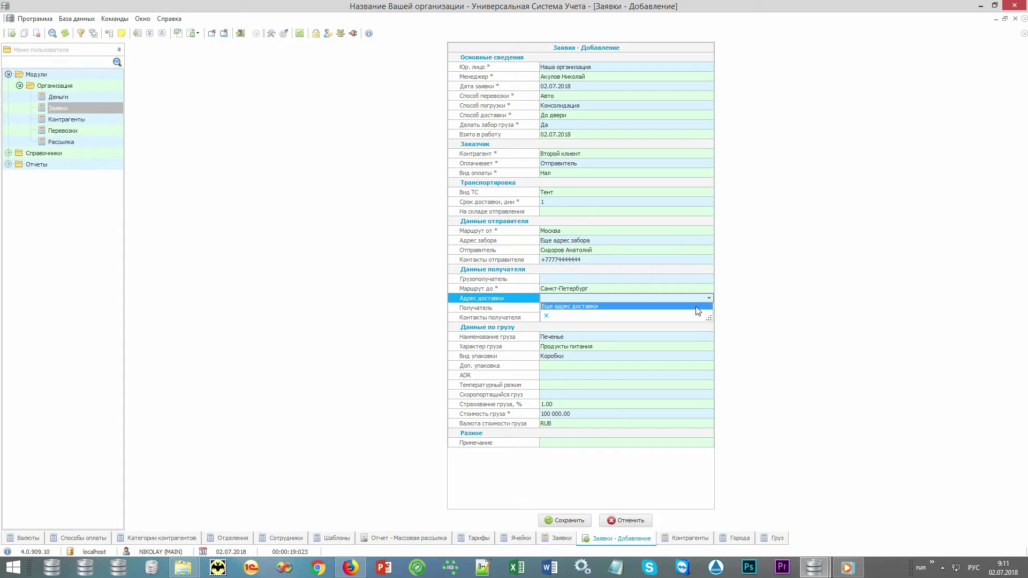
left_click(693, 310)
left_click(706, 308)
left_click(709, 308)
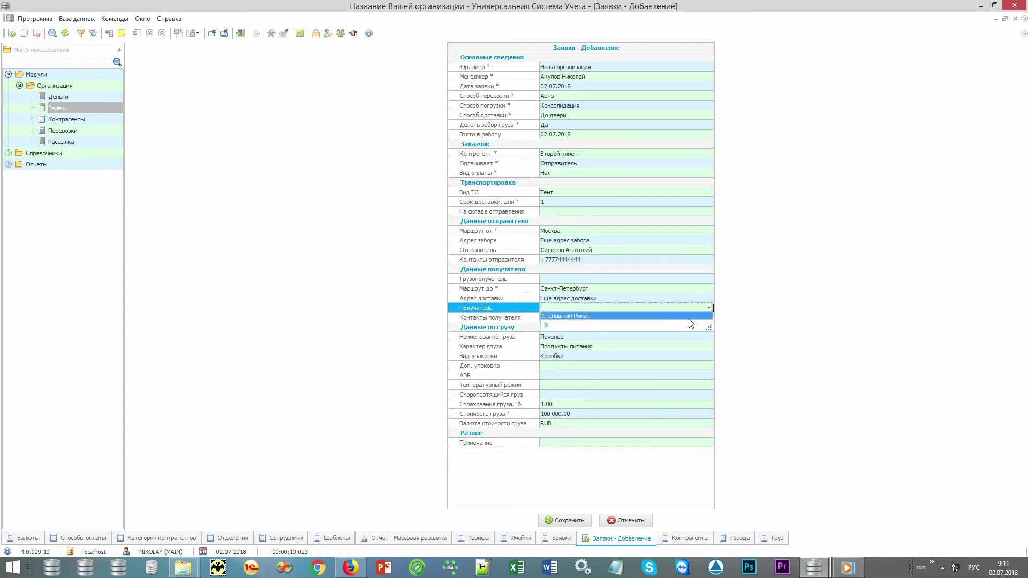
left_click(690, 323)
left_click(700, 318)
left_click(709, 317)
left_click(693, 323)
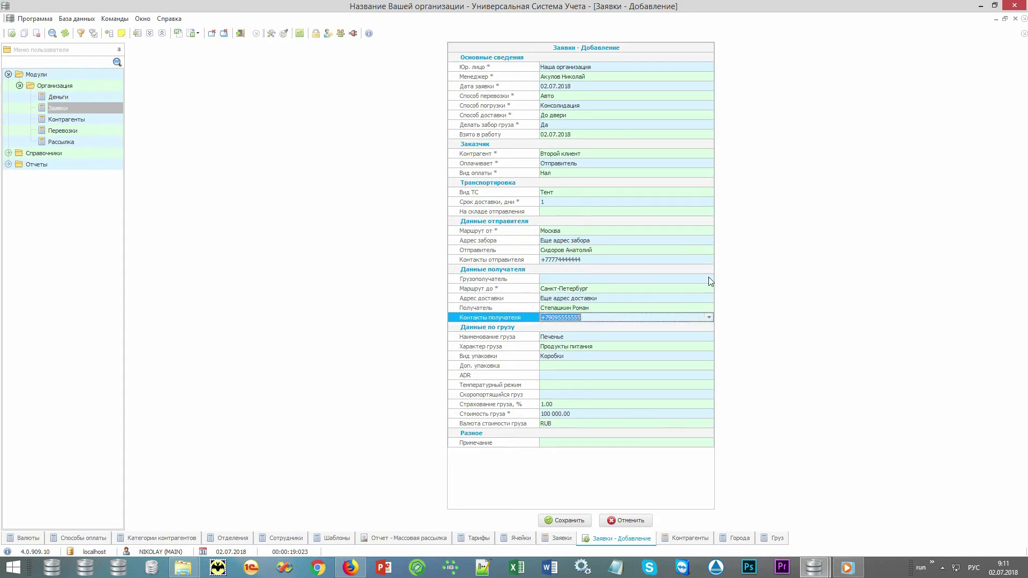
Choose Некий перевозчик as Грузополучатель and save the new request
left_click(708, 279)
left_click(708, 278)
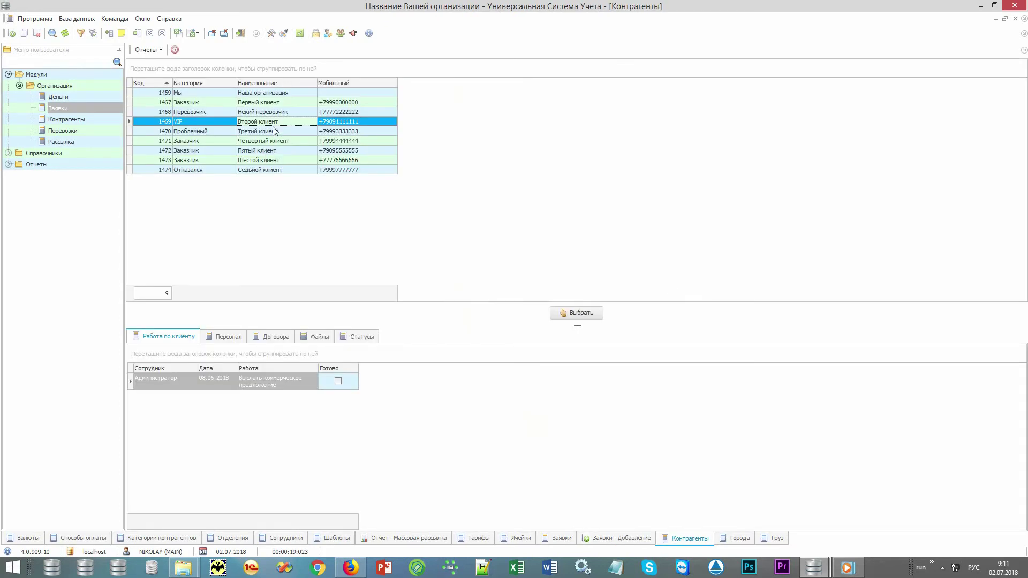
left_click(277, 113)
double_click(278, 113)
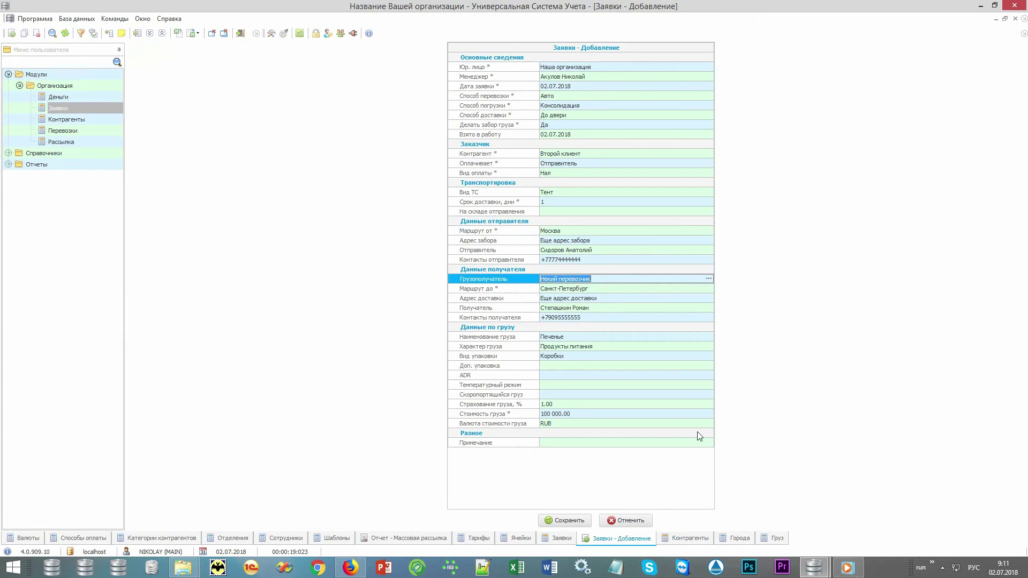
left_click(563, 520)
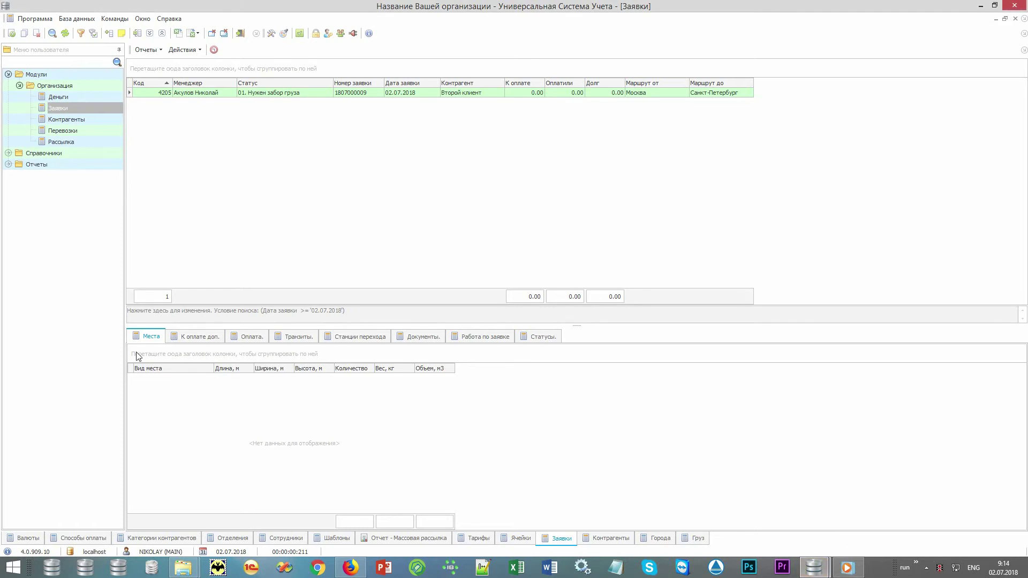
Start a new Места record for the request and set its Вид места to Короб
right_click(209, 402)
left_click(312, 176)
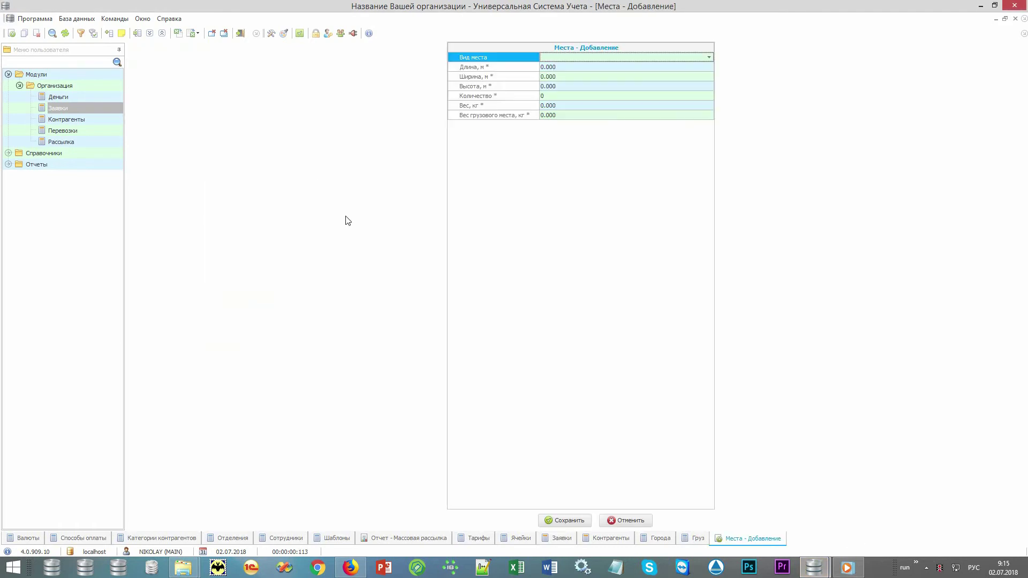
key("alt+Down")
key("Down")
key("Return")
key("Tab")
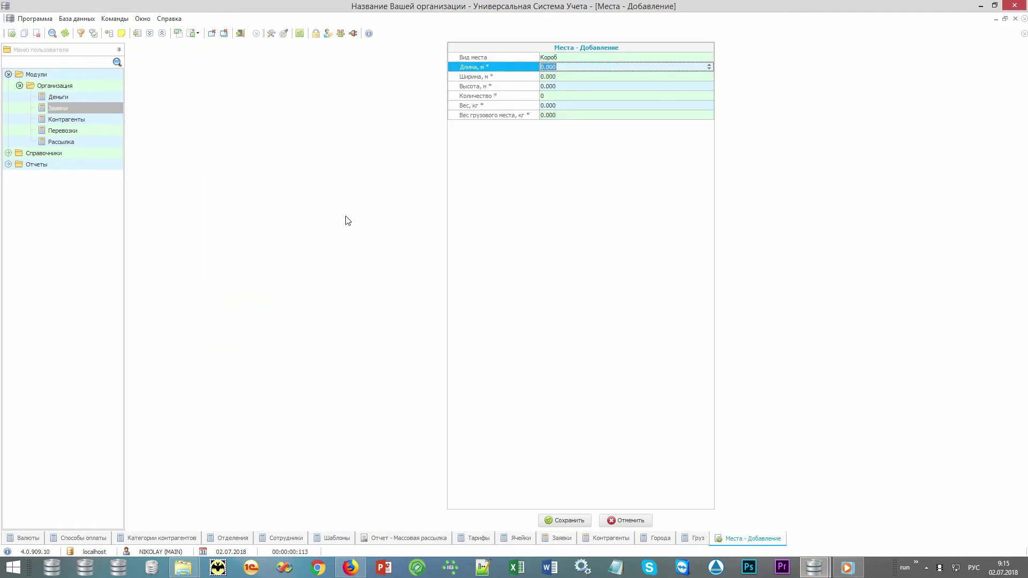
Set the place's length to 1 m, width 2 m, height 1 m and quantity 17, save it, and check the request's amount due
type("1")
key("Tab")
type("2")
key("Tab")
type("1")
key("Tab")
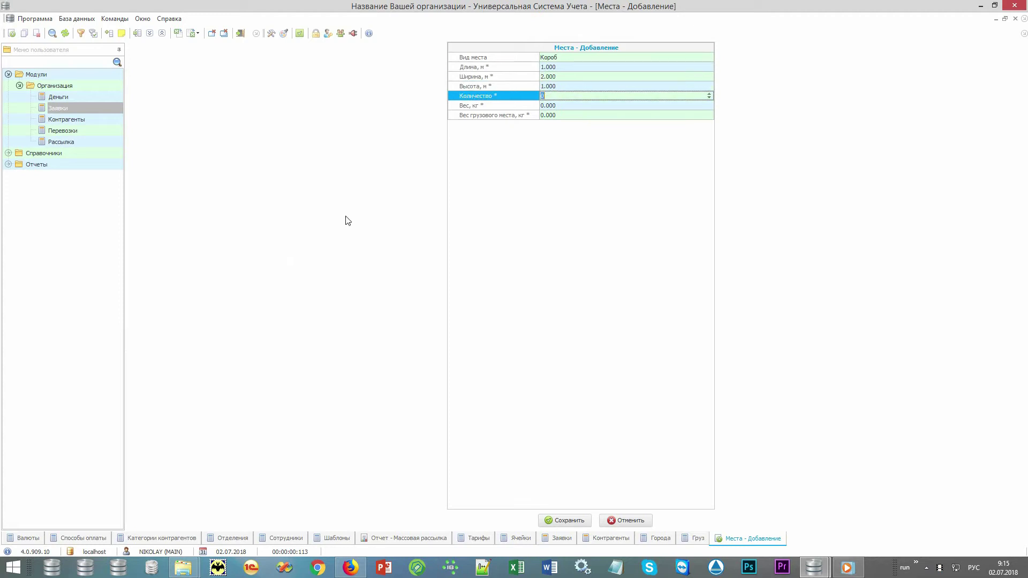
key("Tab")
key("Tab")
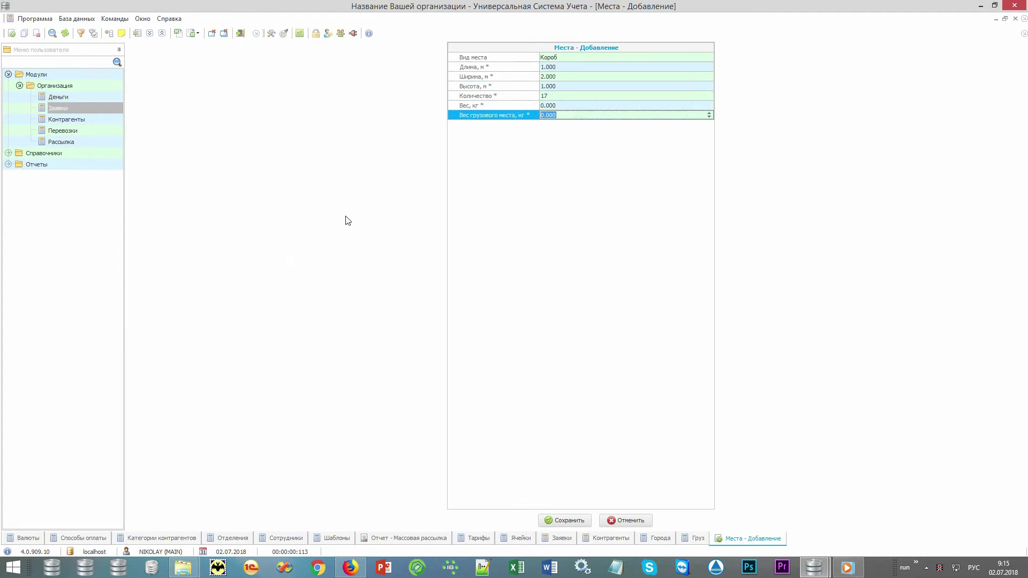
key("Return")
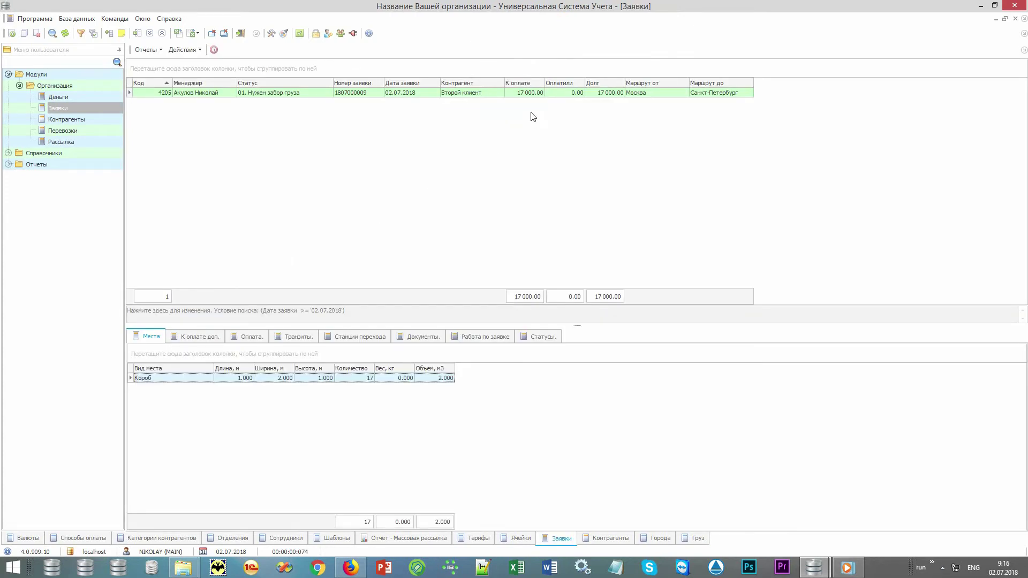
left_click(538, 95)
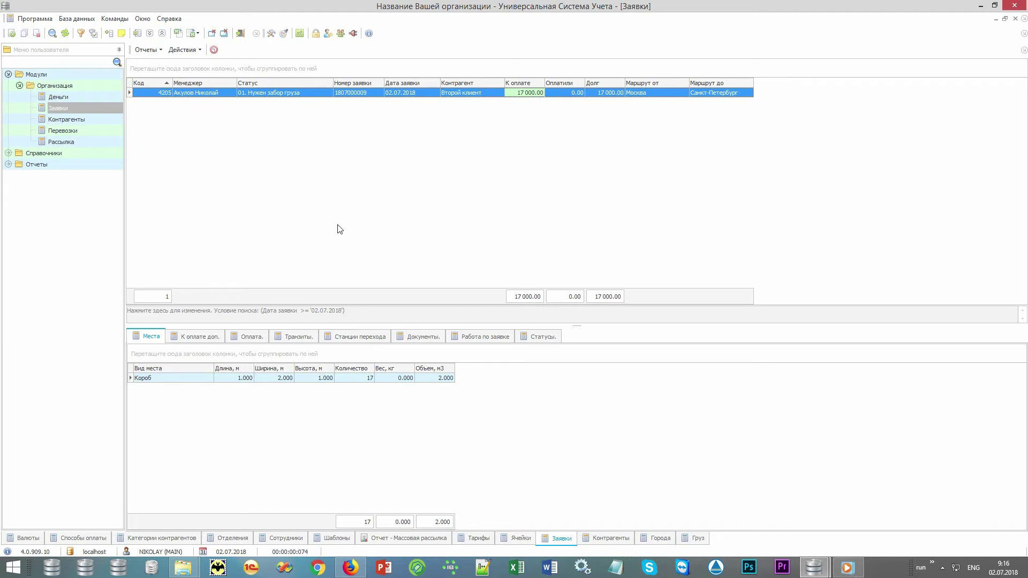
Add an additional charge to the request with the article Охрана and a price of 3000, and check the amount due
left_click(209, 337)
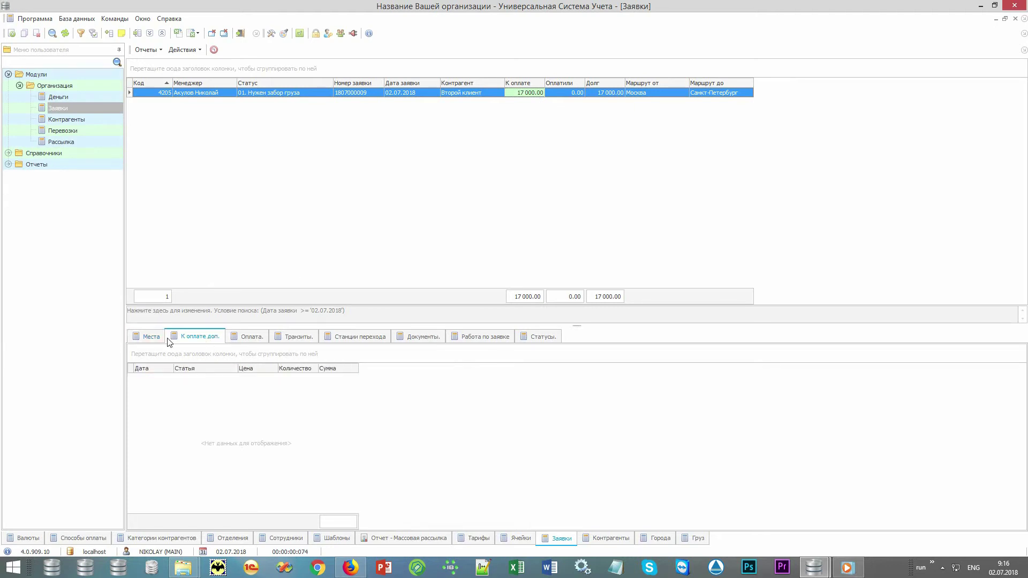
right_click(271, 427)
left_click(341, 199)
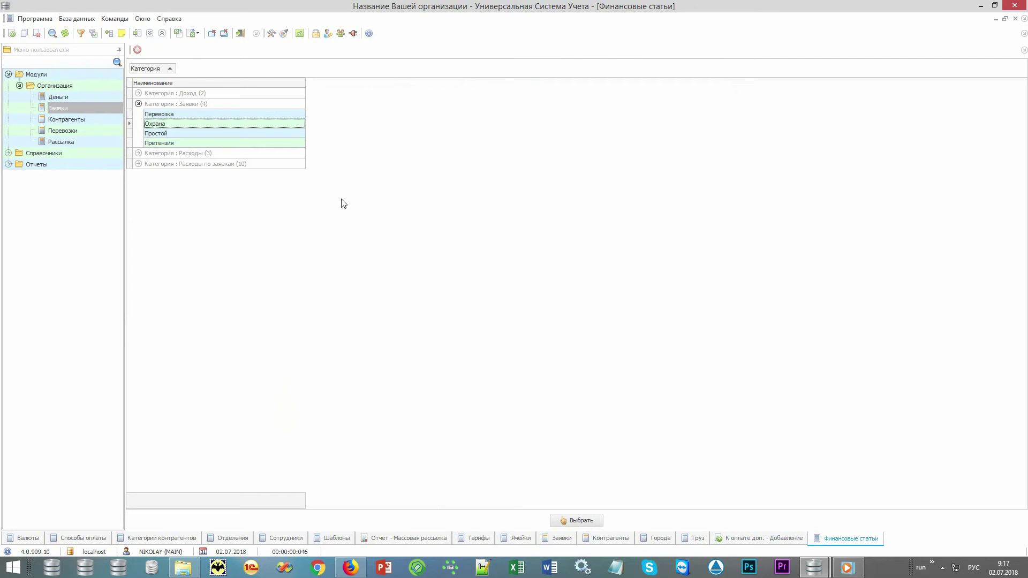
key("Return")
key("Tab")
type("3000")
key("Return")
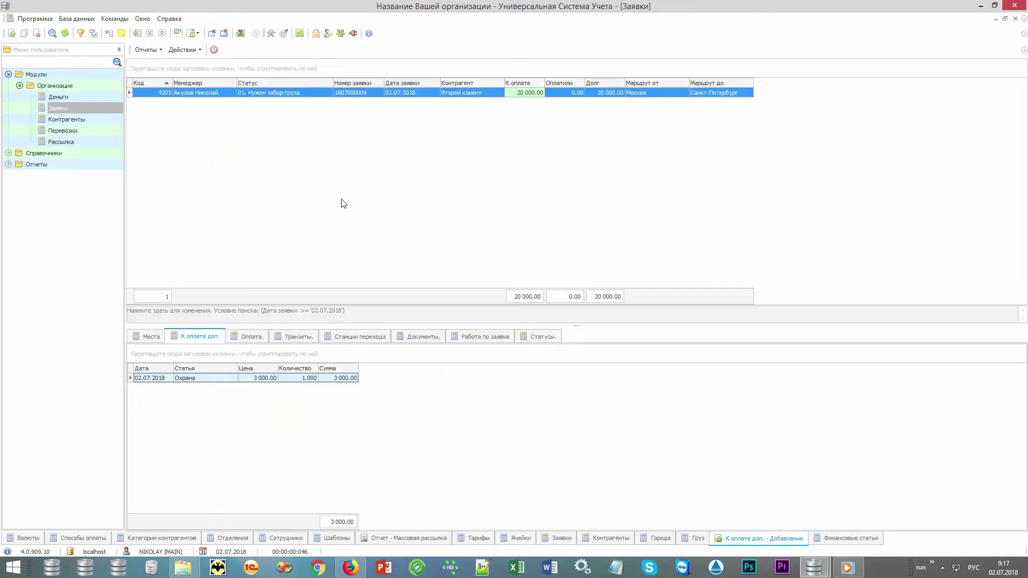
left_click(539, 96)
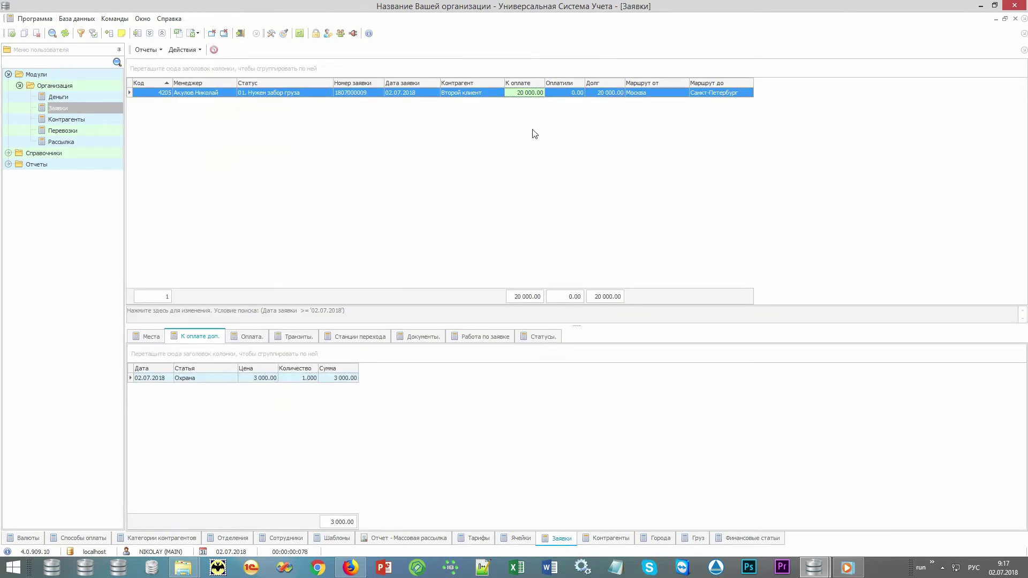
Record a payment of 20 000 into Касса for the request and check its remaining debt
left_click(256, 337)
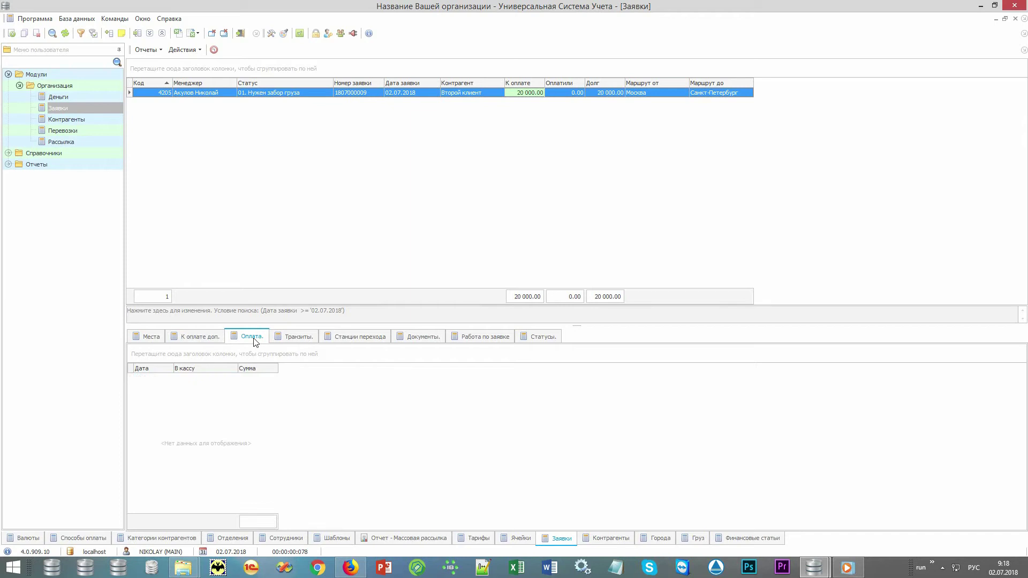
right_click(300, 462)
left_click(364, 236)
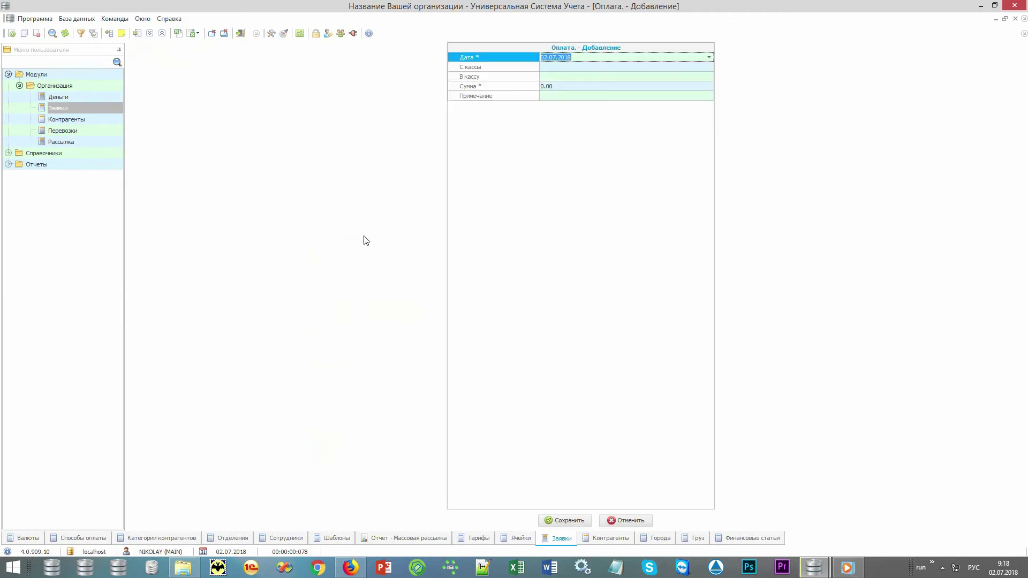
key("Tab")
key("alt+Down")
key("Down")
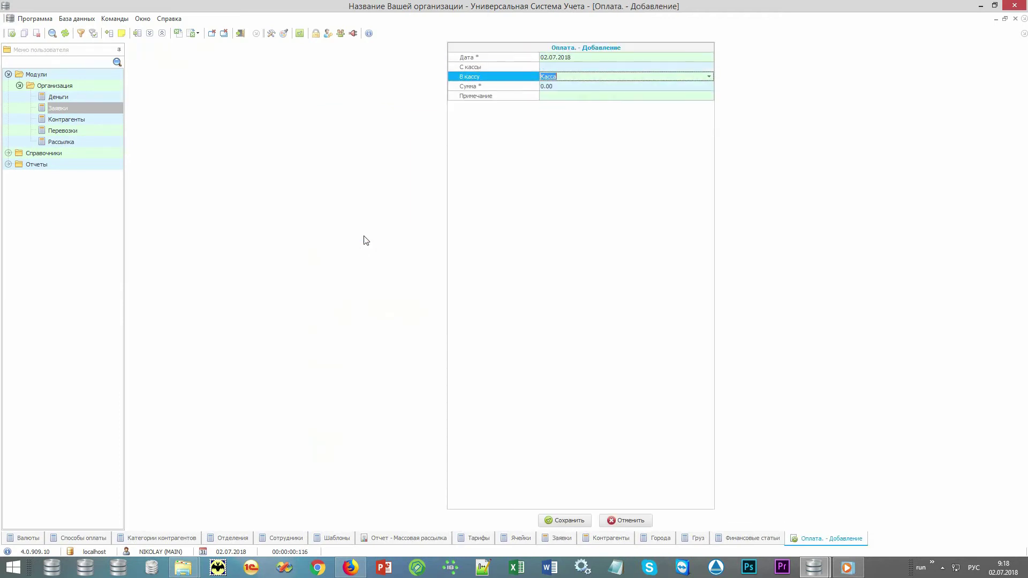
key("Return")
type("20 000")
key("Return")
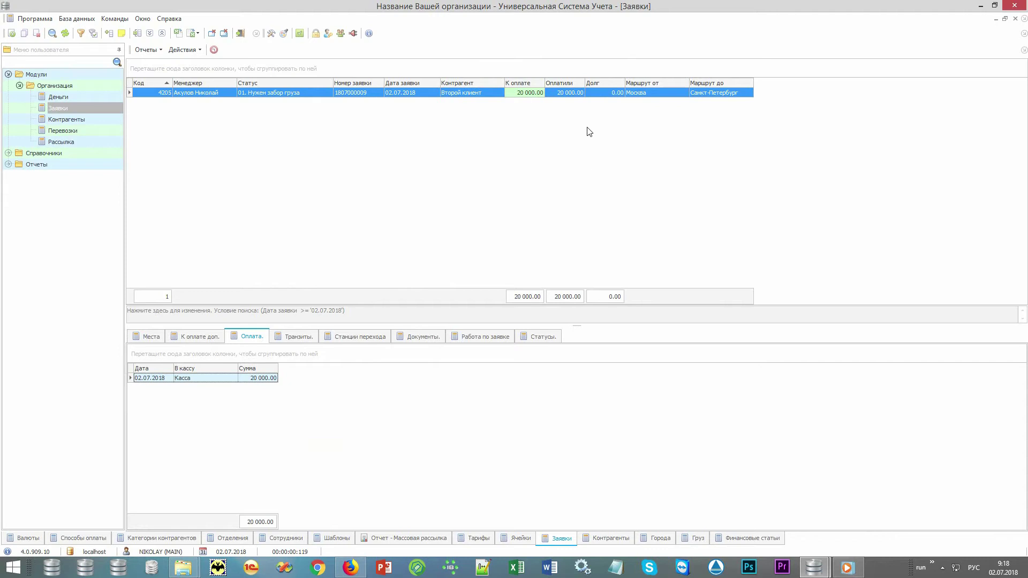
left_click(596, 94)
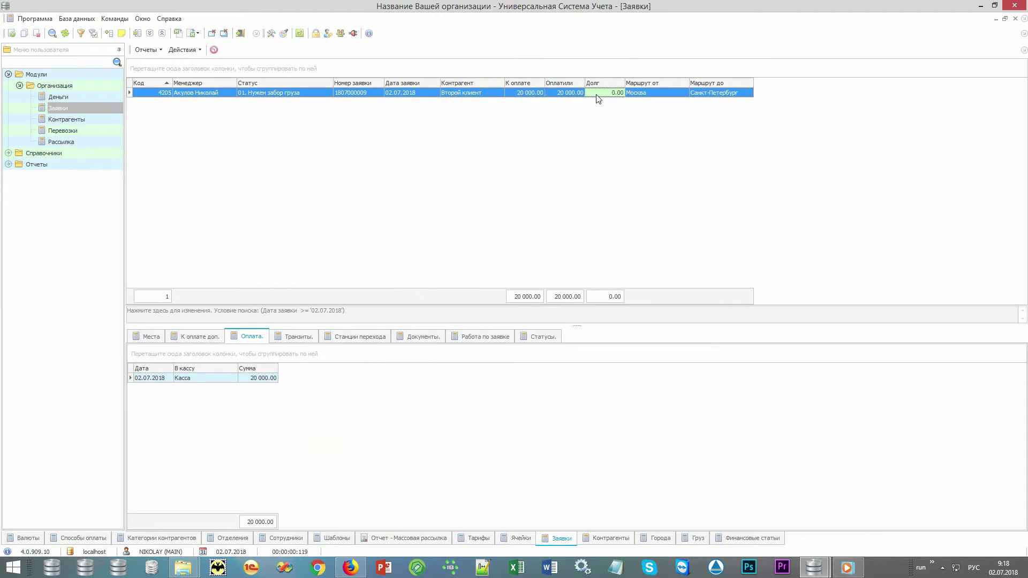
Review the request's Транзиты, Станции перехода and Документы records
left_click(307, 338)
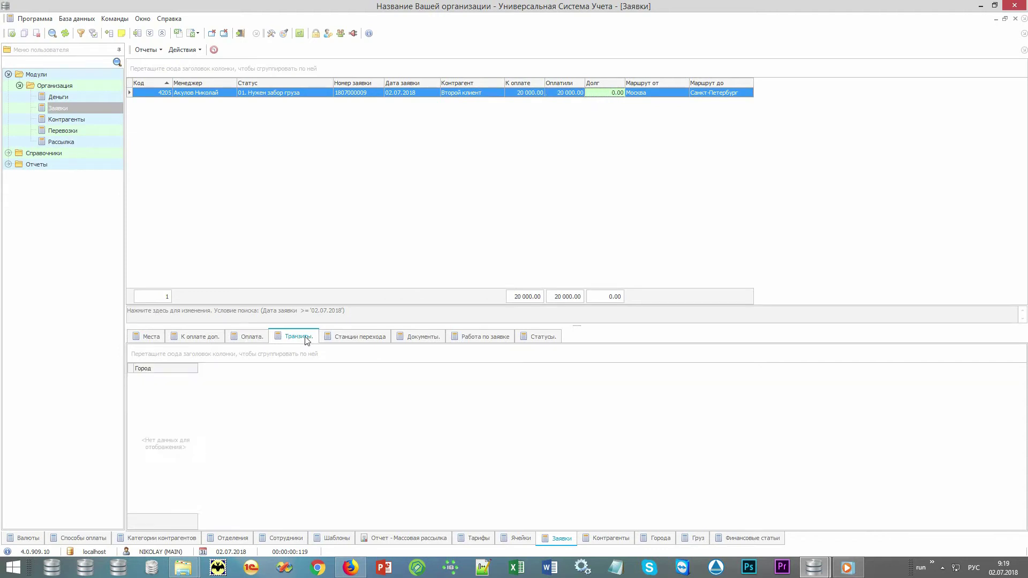
left_click(379, 341)
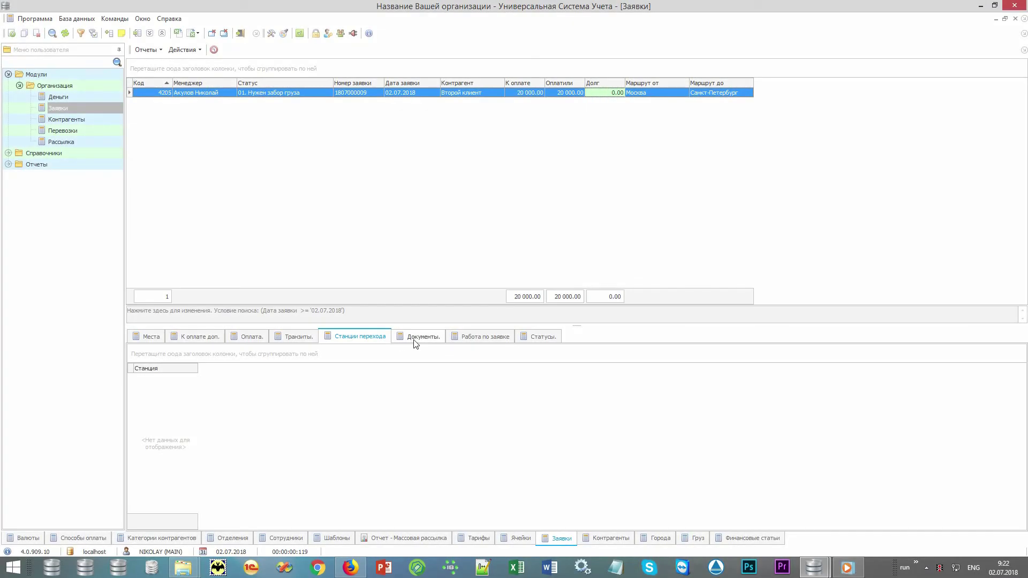
left_click(415, 338)
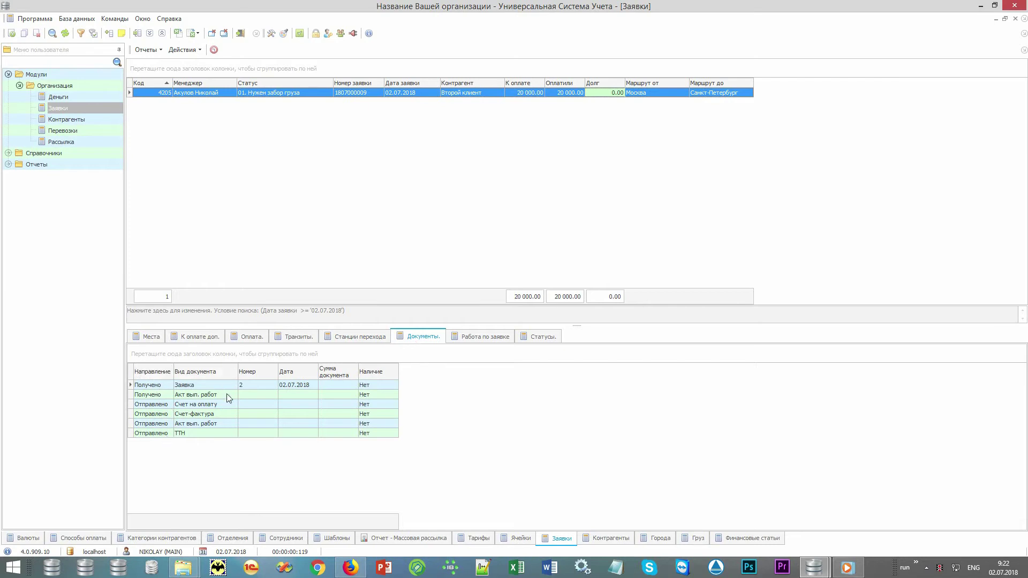
Try setting the received Заявка document's Наличие to Копия, look at its scan link and file fields, and discard the edit
double_click(383, 385)
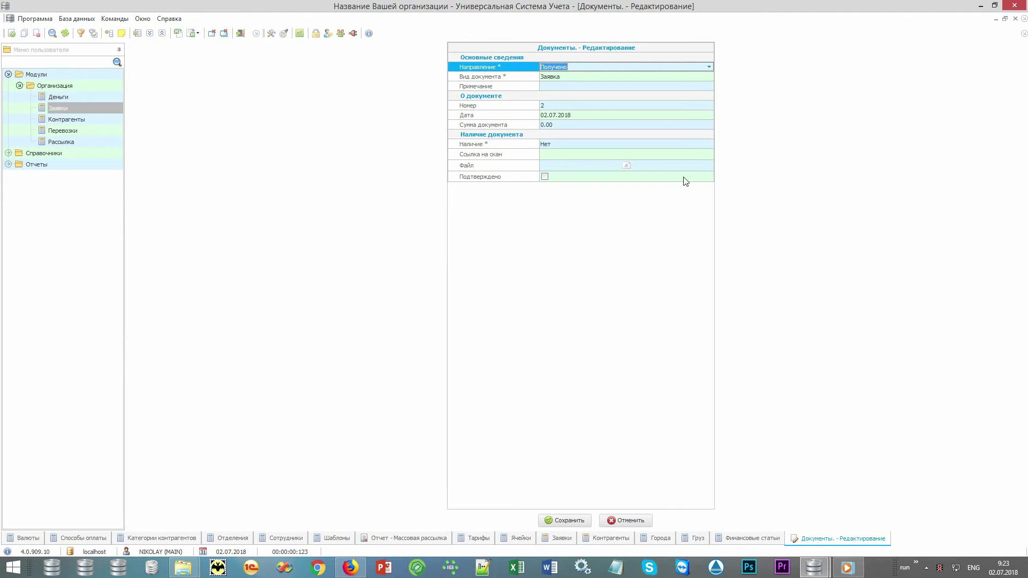
left_click(700, 144)
left_click(708, 143)
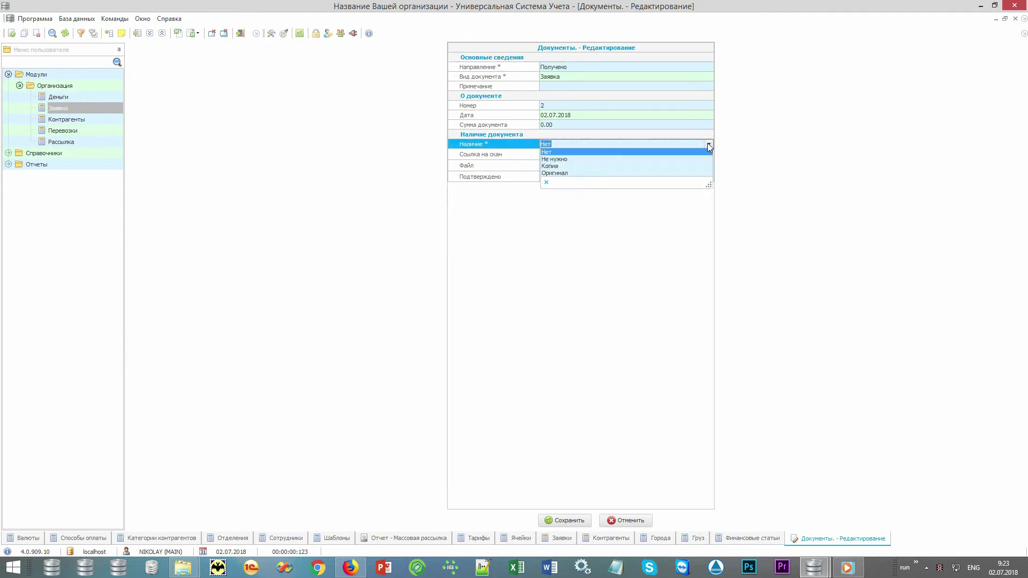
left_click(690, 166)
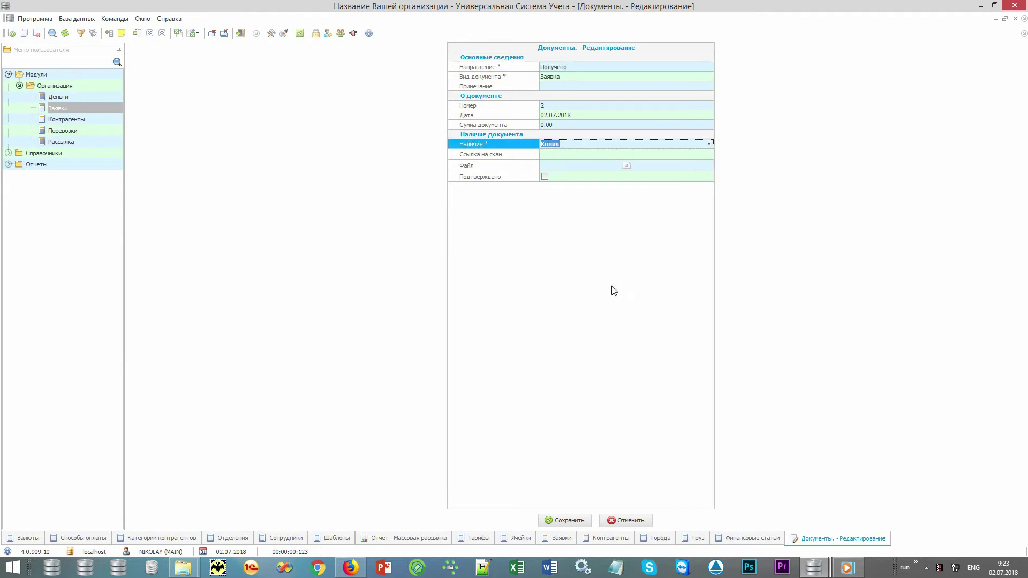
left_click(526, 156)
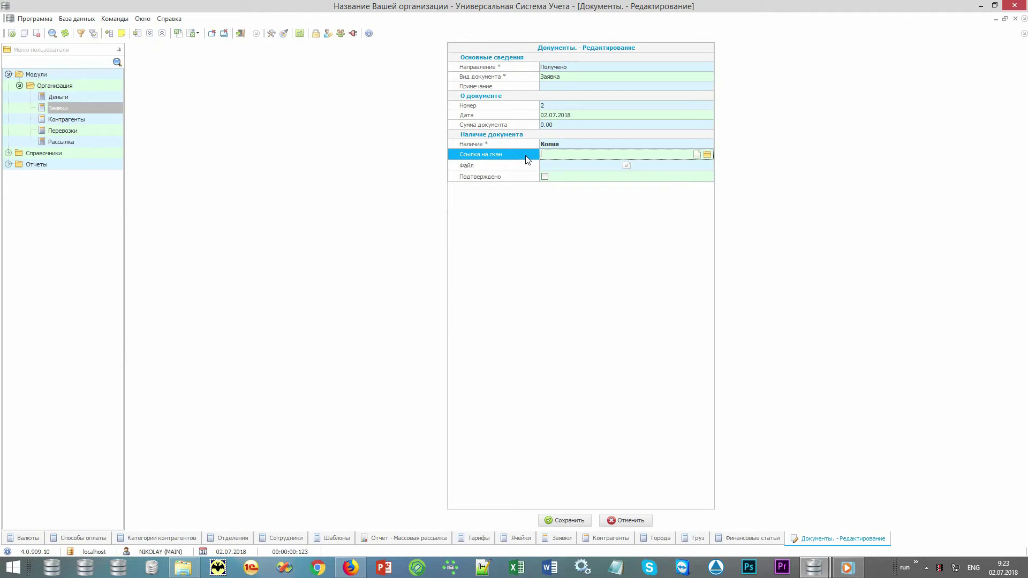
left_click(526, 166)
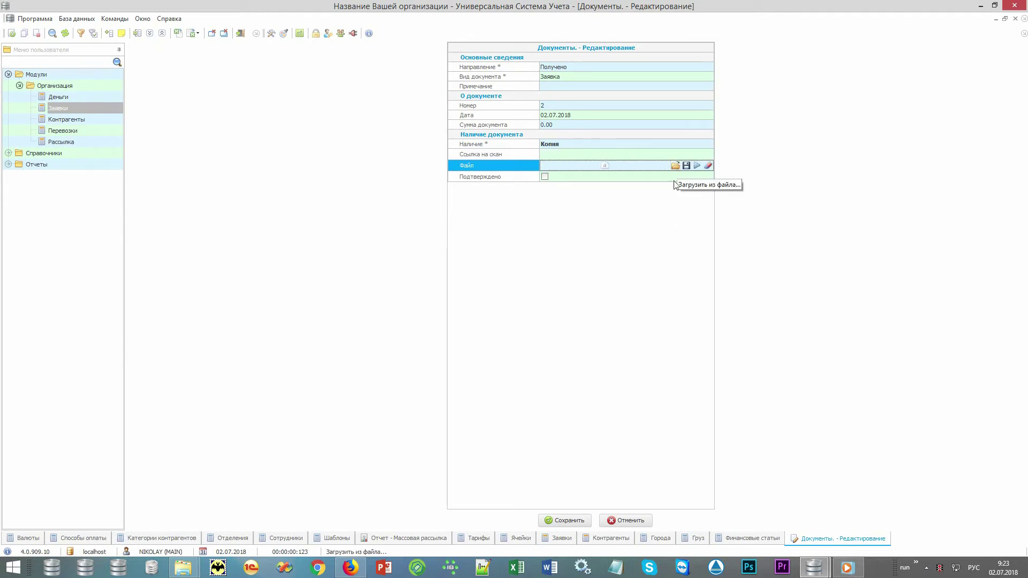
left_click(637, 521)
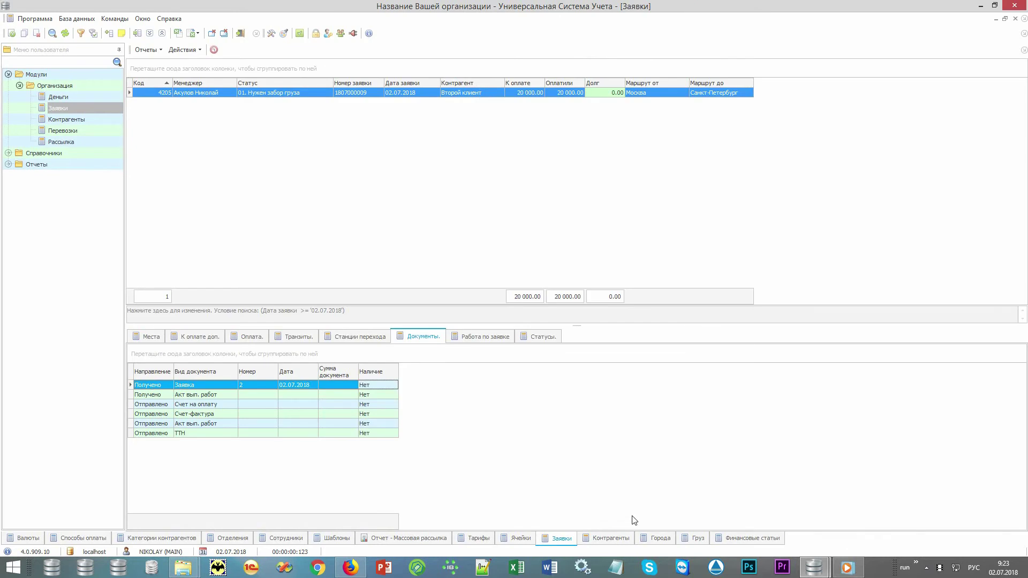
Generate the Заявка автоперевозка report for the request, read through the document and close it
left_click(153, 51)
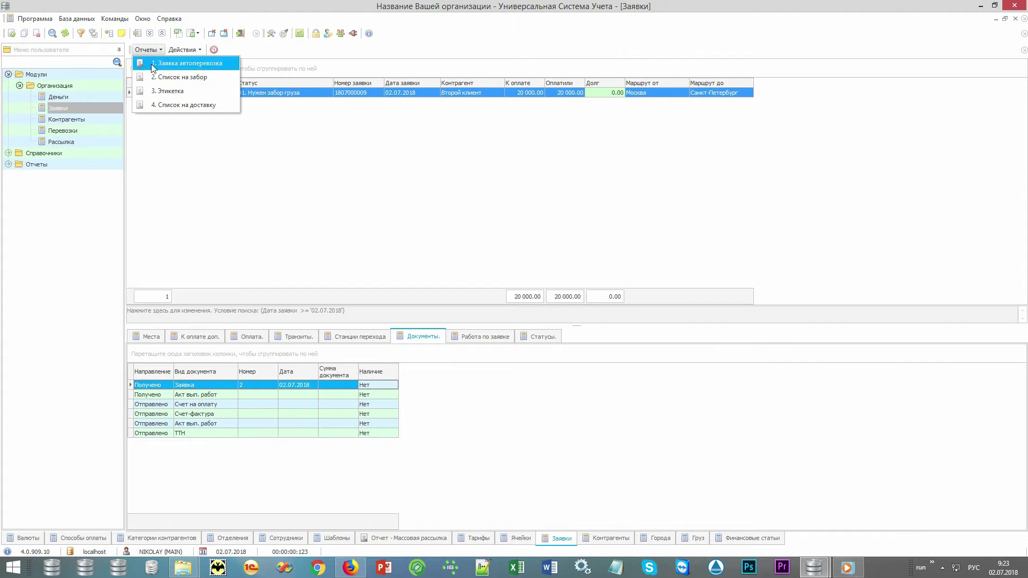
left_click(219, 70)
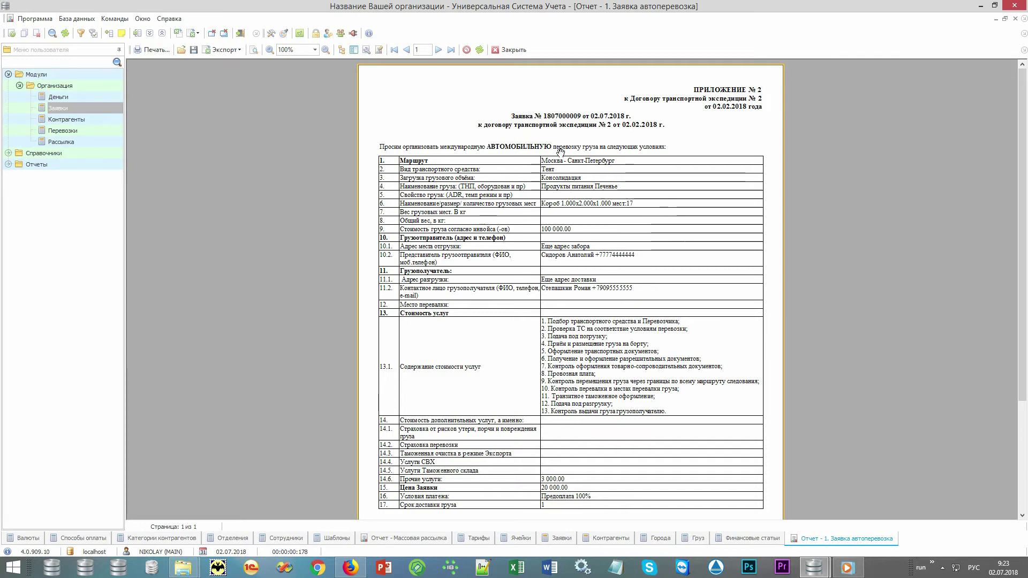
left_click_drag(745, 420, 738, 325)
scroll(738, 324, "up", 3)
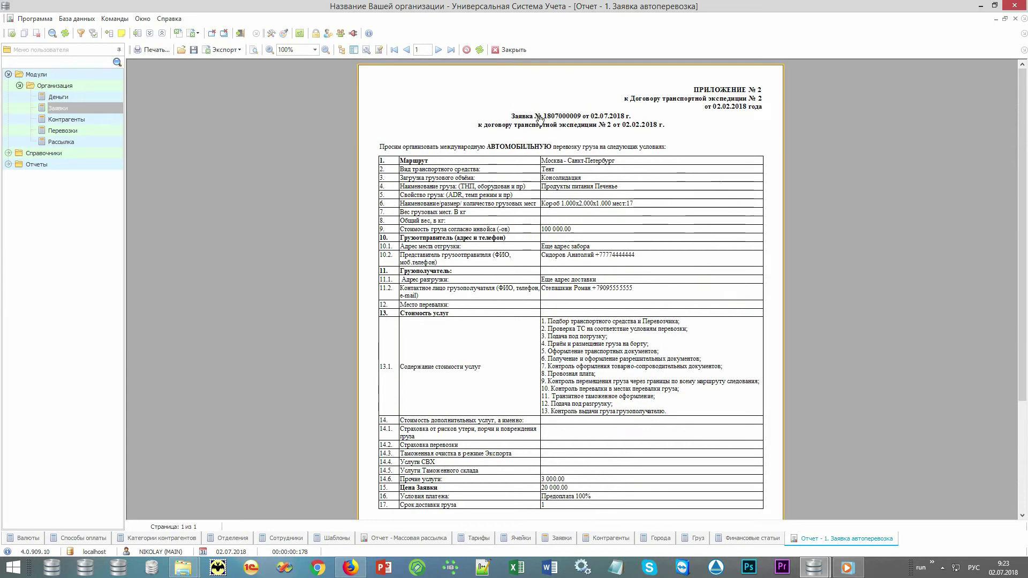
left_click(512, 50)
Generate the Список на забор report with the preset pickup date and driver, view it and close it
left_click(146, 49)
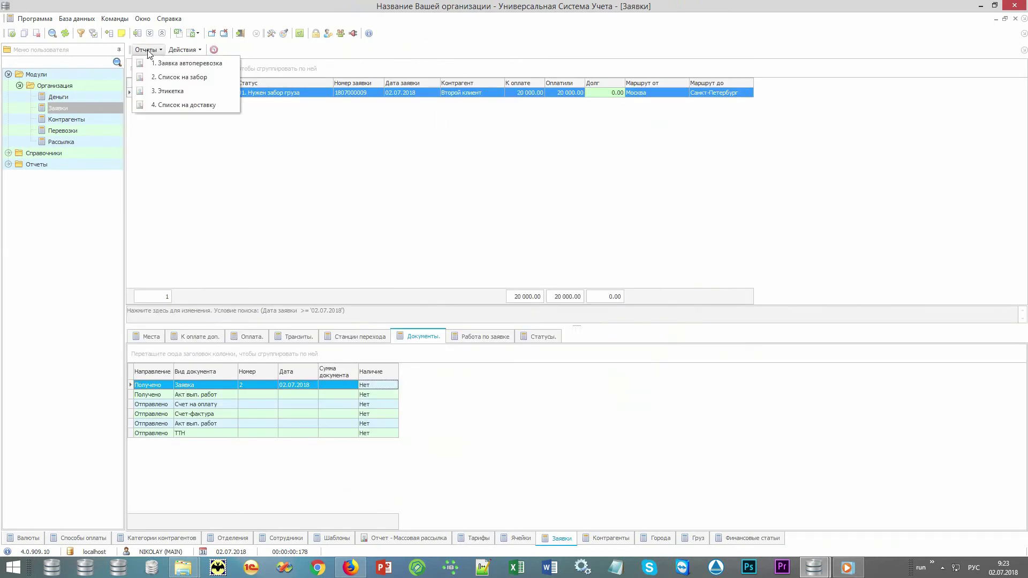
left_click(166, 82)
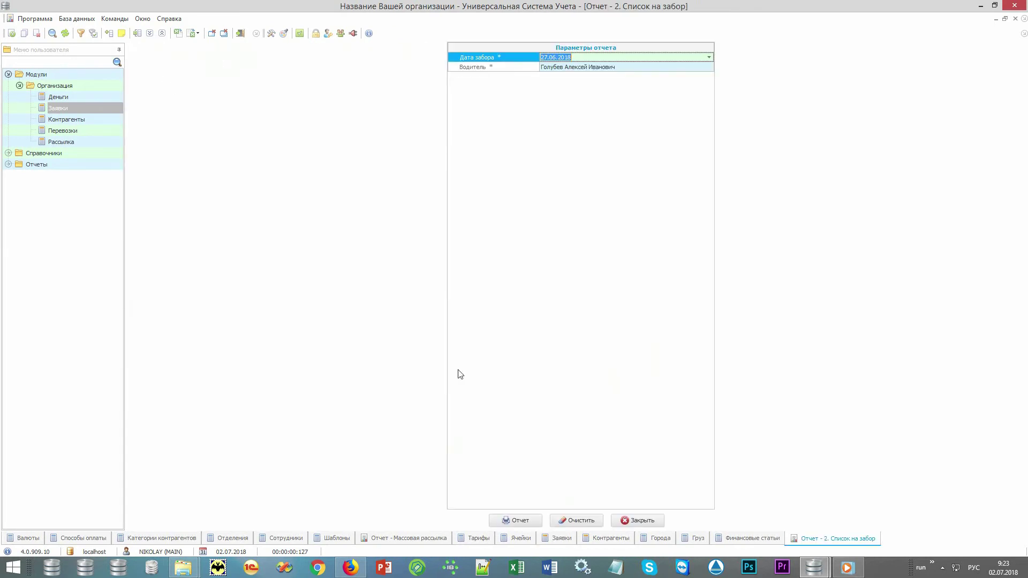
left_click(527, 516)
key("Escape")
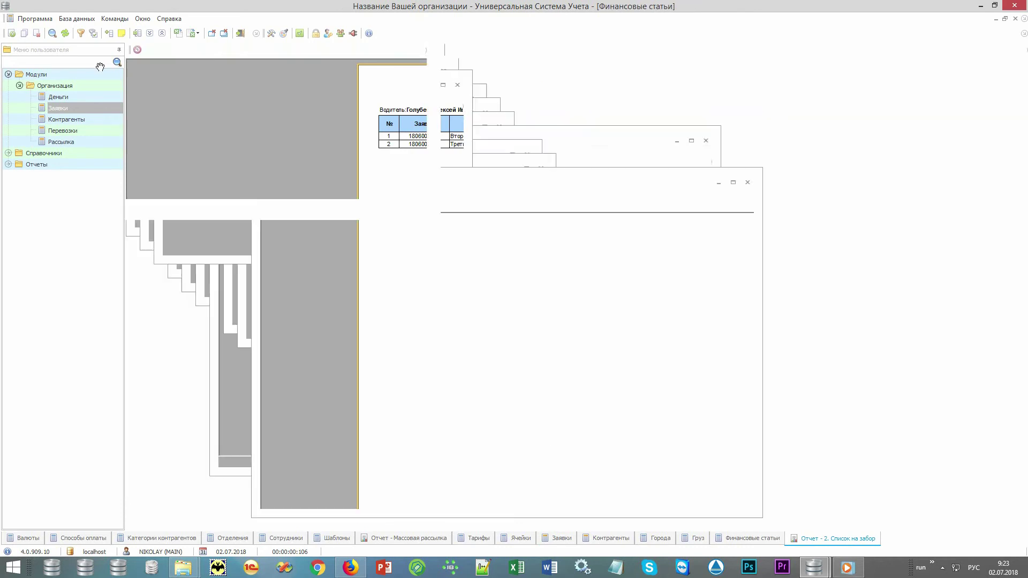
Generate the Этикетка labels for the request's cargo places, view them and close the report
left_click(145, 50)
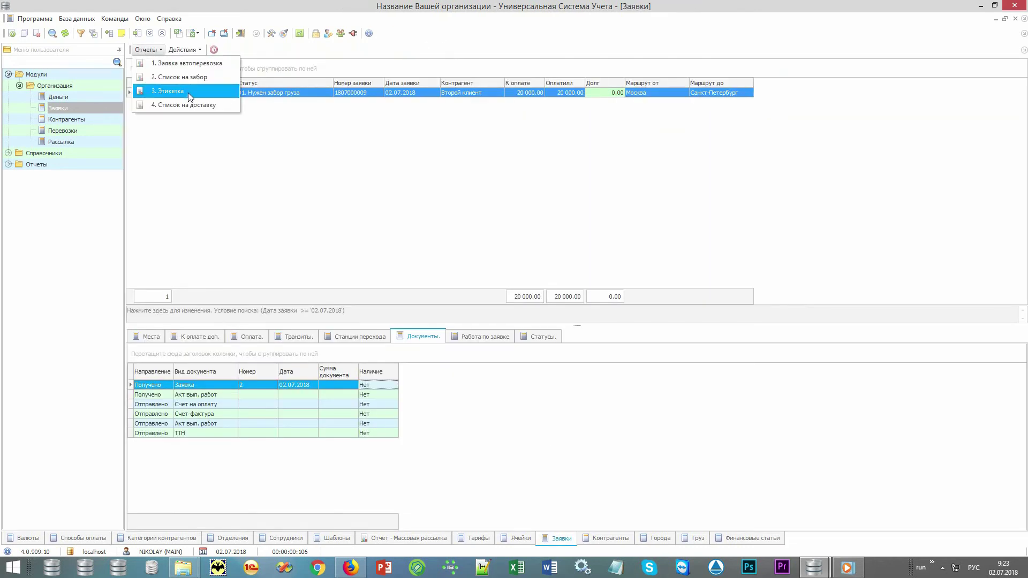
left_click(206, 94)
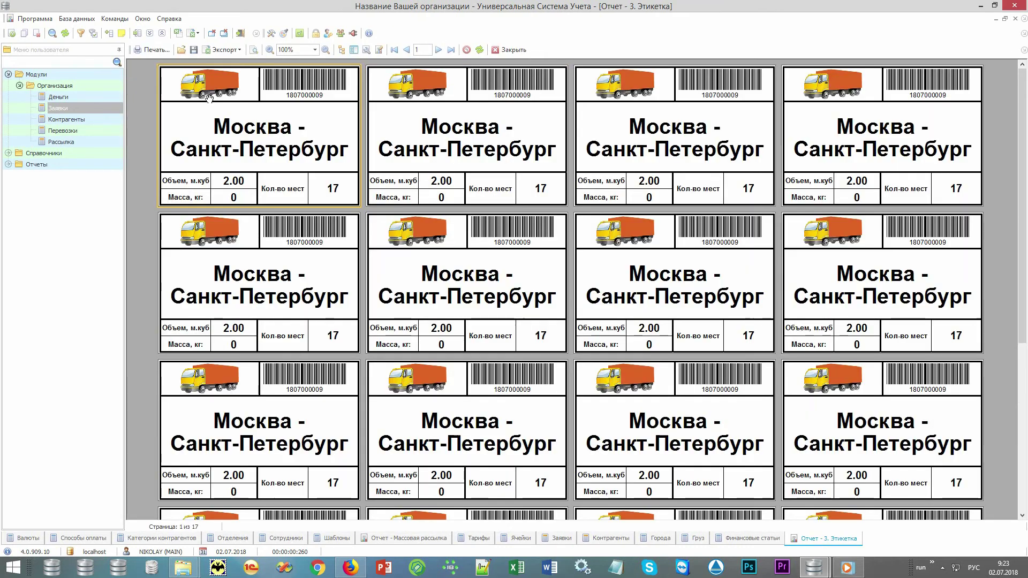
key("Escape")
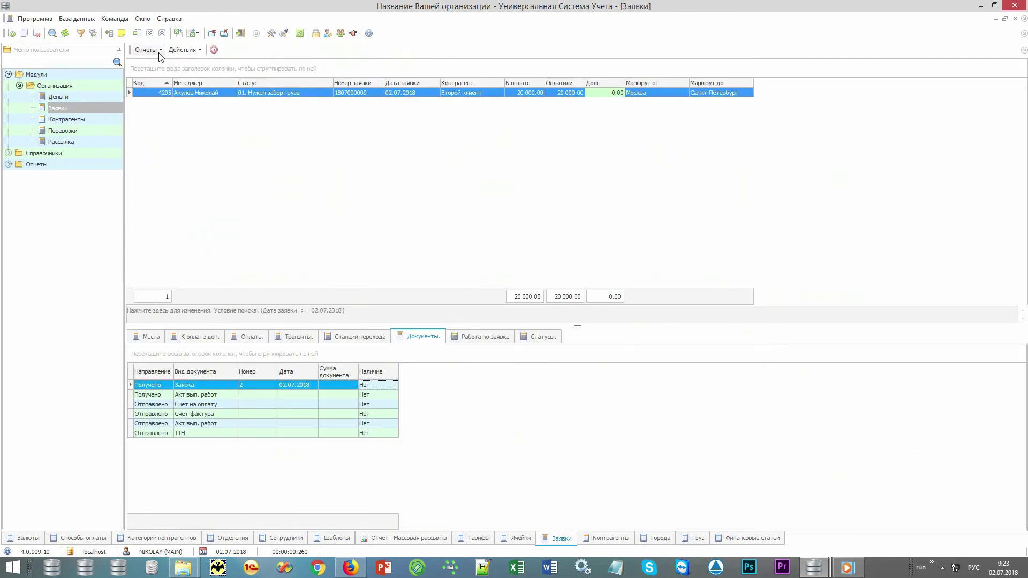
Generate the Список на доставку report with its preset parameters, view it and close it
left_click(147, 49)
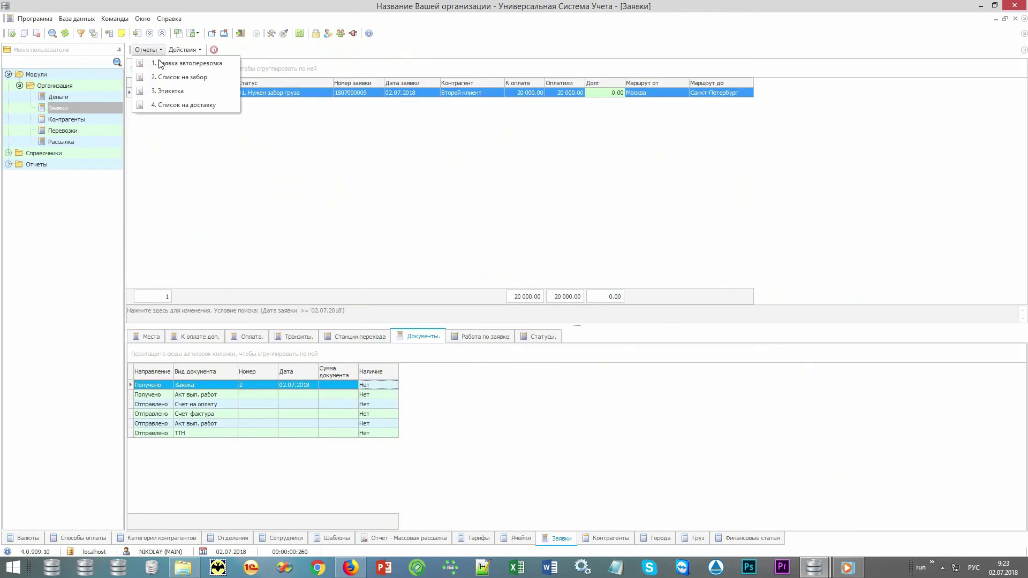
left_click(224, 107)
key("Return")
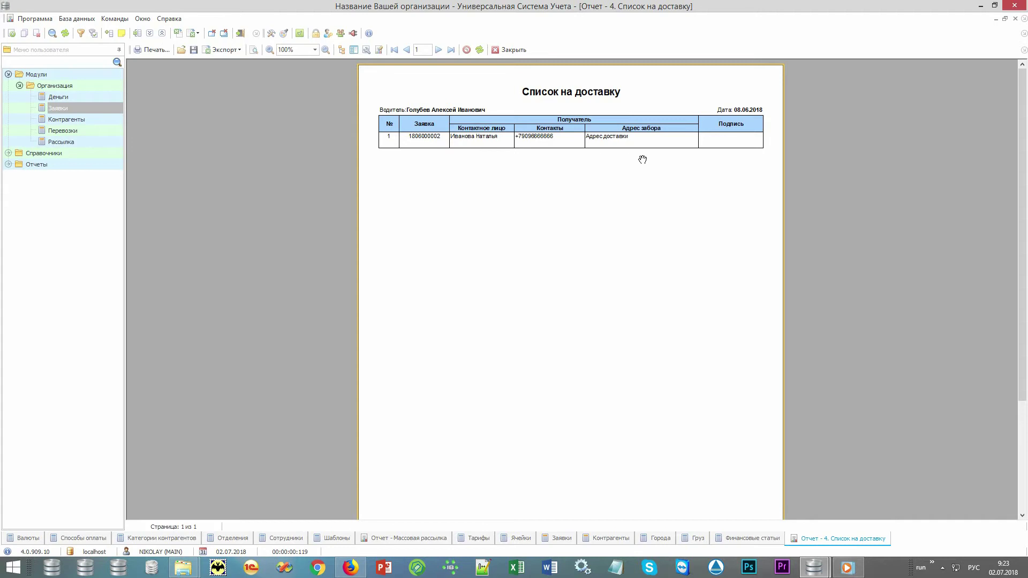
key("Escape")
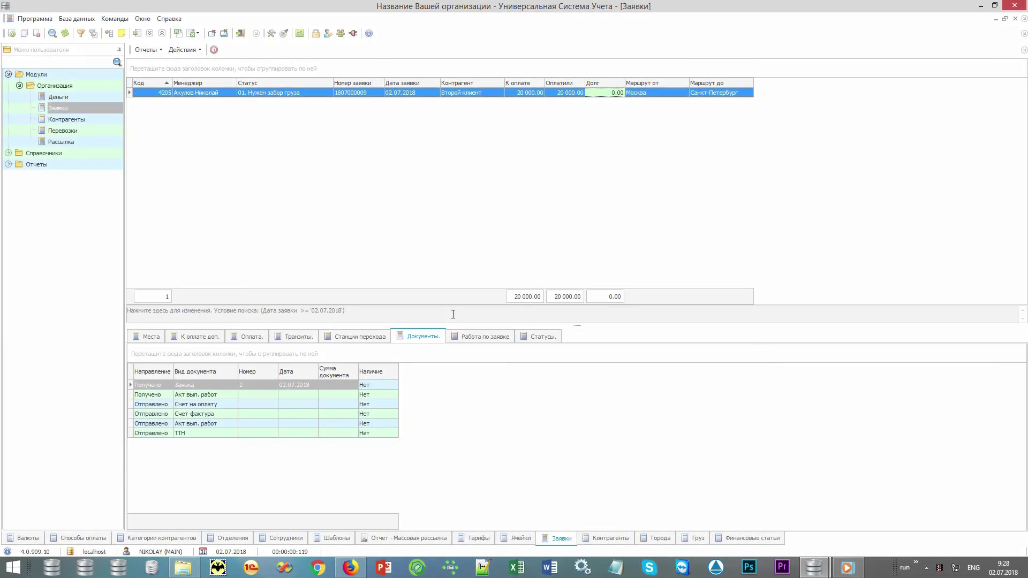
Clear the request search criteria and search for all requests with the status 03. На складе отправления
left_click(453, 314)
left_click(595, 525)
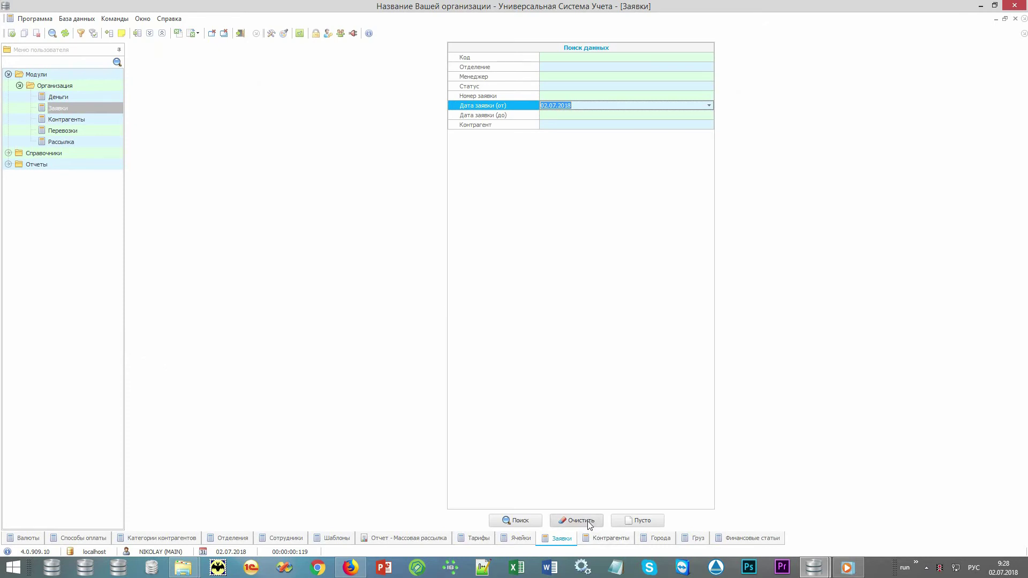
left_click(708, 86)
left_click(708, 86)
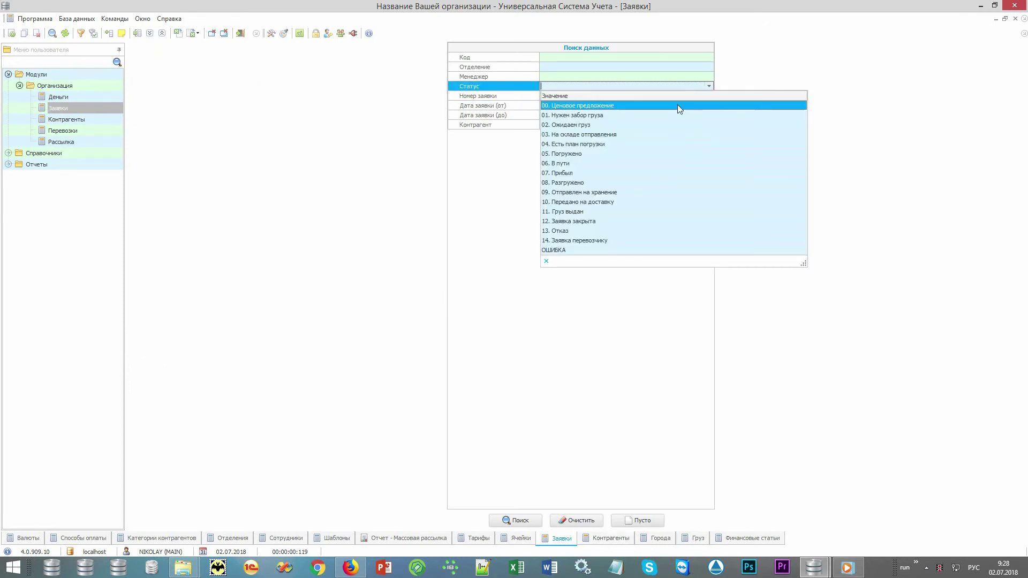
left_click(660, 134)
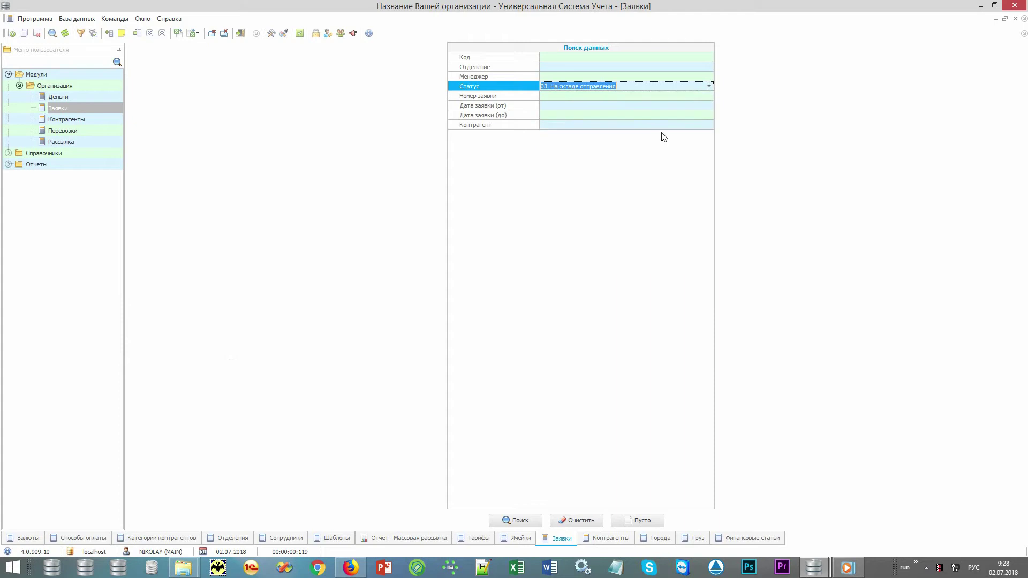
left_click(509, 522)
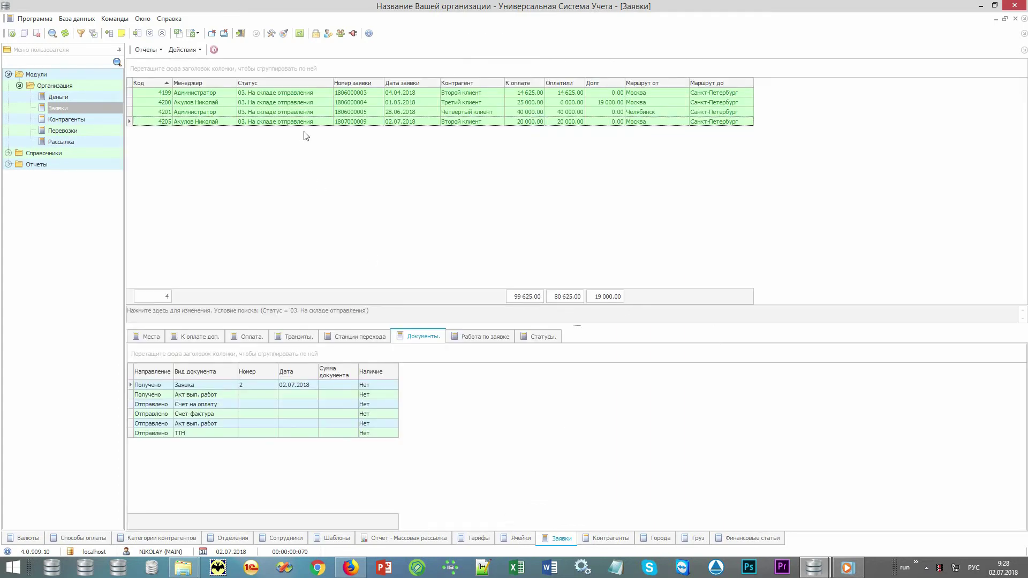
Filter the found requests by Маршрут от so only those departing from Москва are listed
left_click(686, 81)
left_click(662, 111)
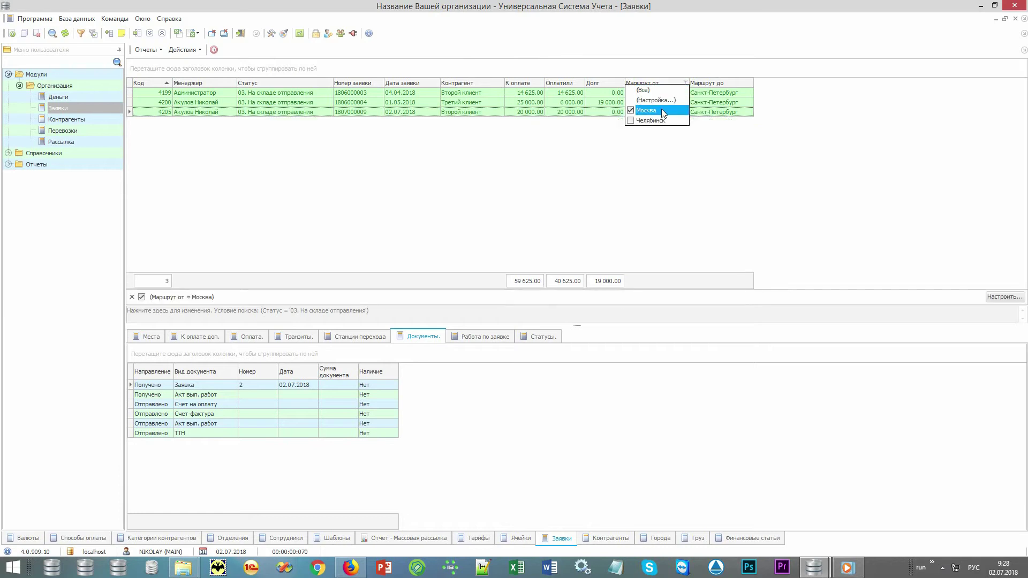
left_click(594, 153)
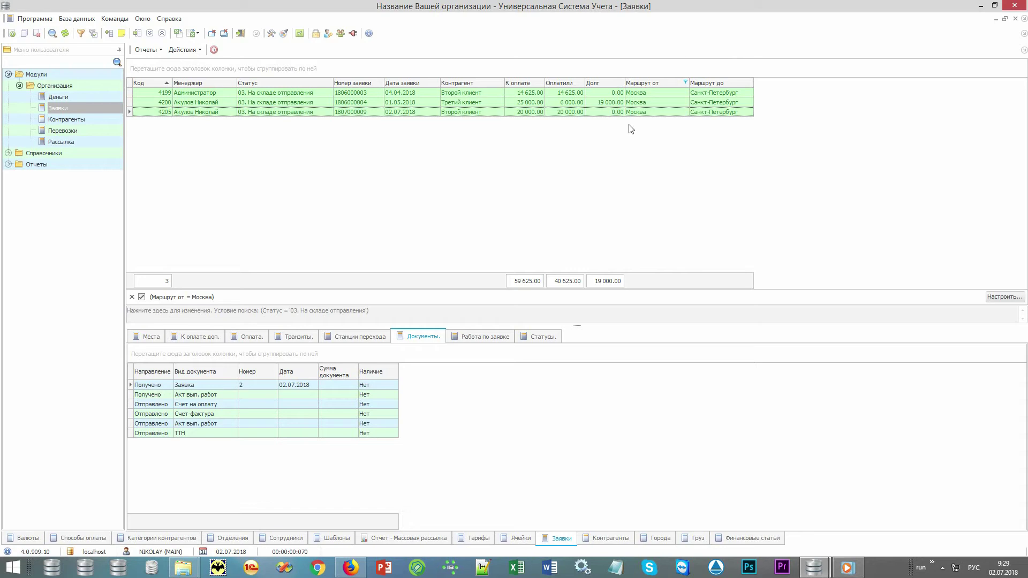
Create one shipment from all the filtered requests with Создать перевозку, and check the requests' statuses in Заявки
key("ctrl+a")
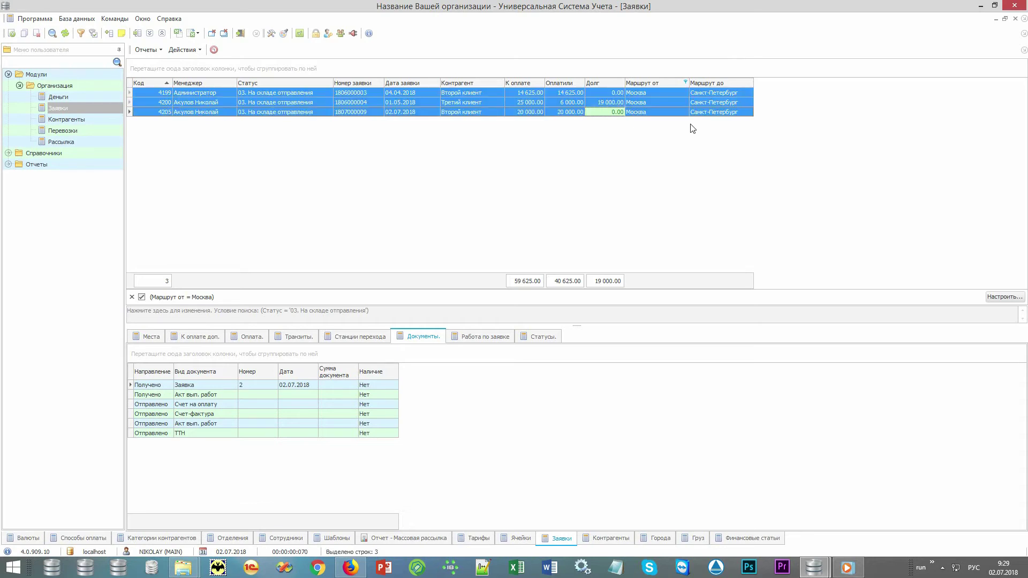
left_click(194, 51)
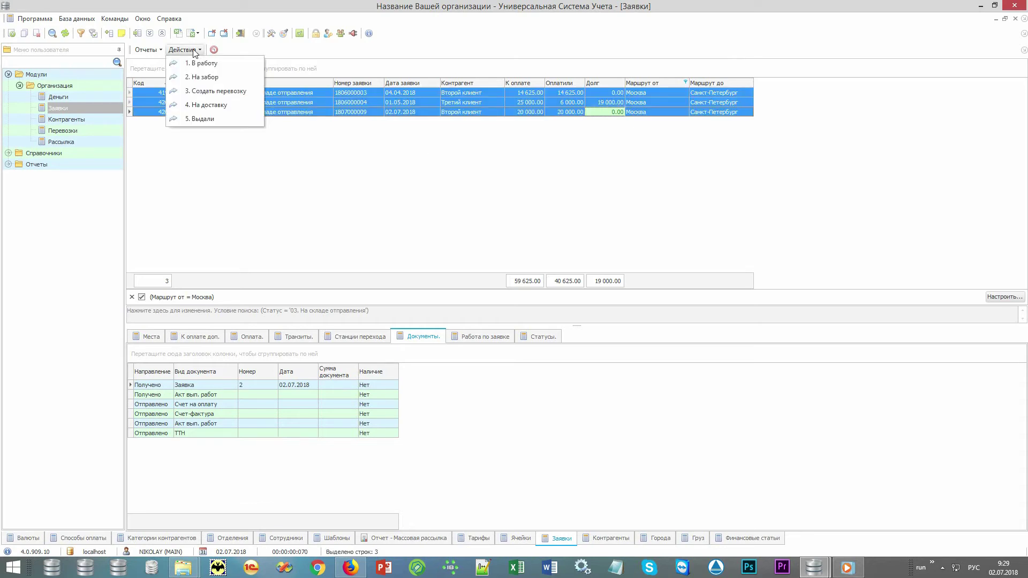
left_click(250, 91)
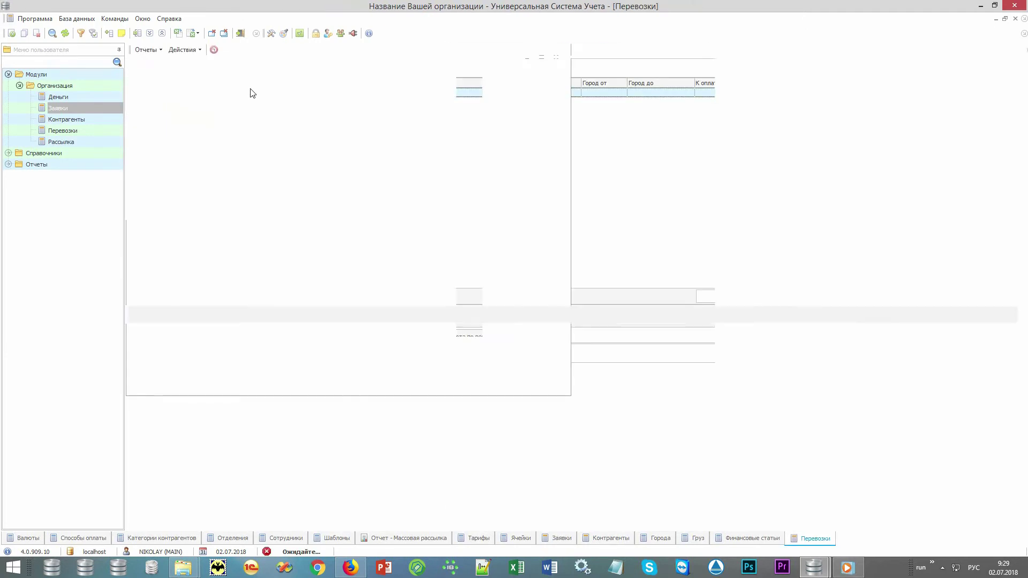
left_click(311, 96)
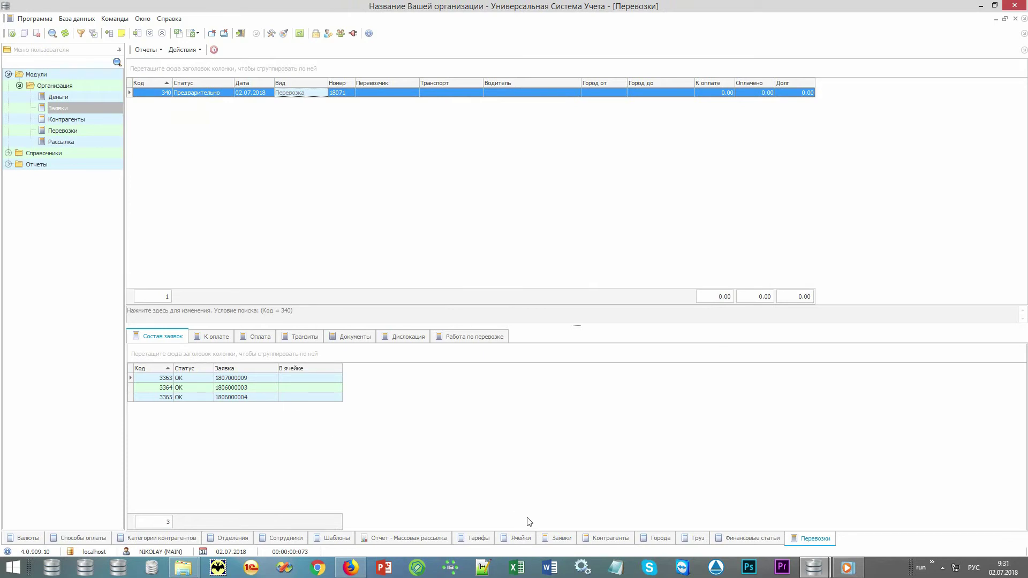
left_click(554, 538)
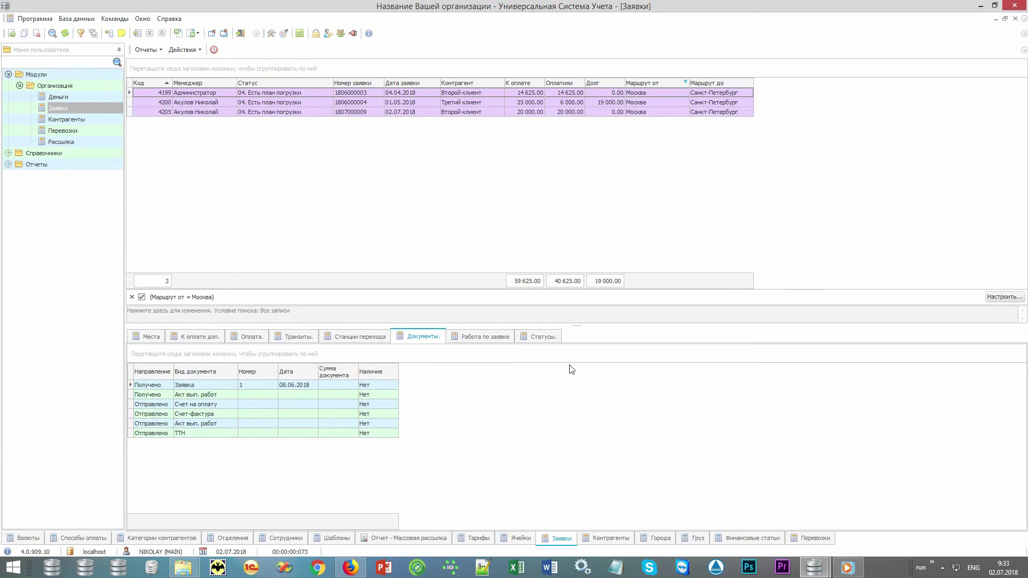
left_click(811, 538)
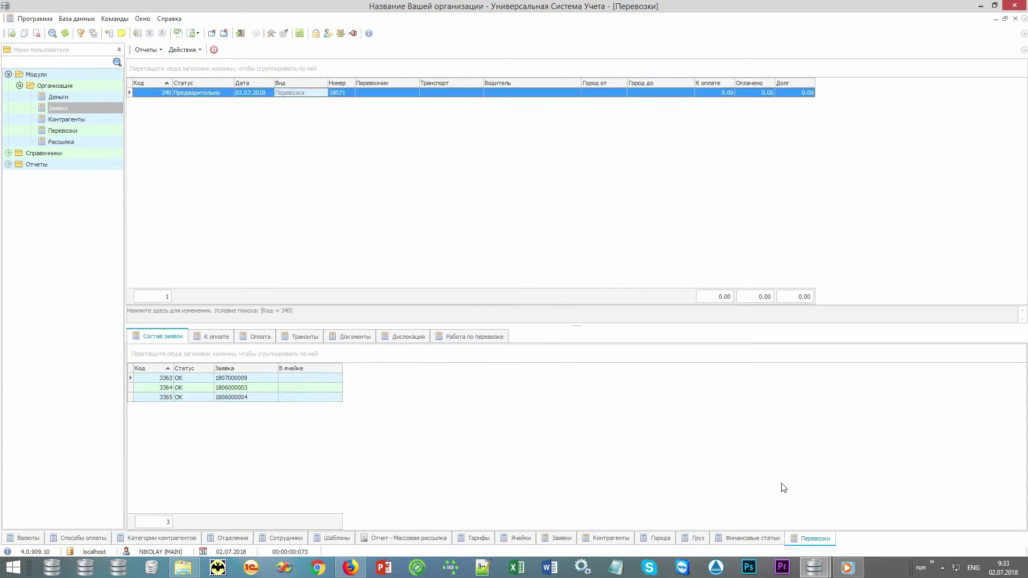
Open the new shipment for editing and choose the carrier Некий перевозчик, the SCANIA 111AAA transport and the driver from our organization's list
double_click(411, 93)
left_click(488, 106)
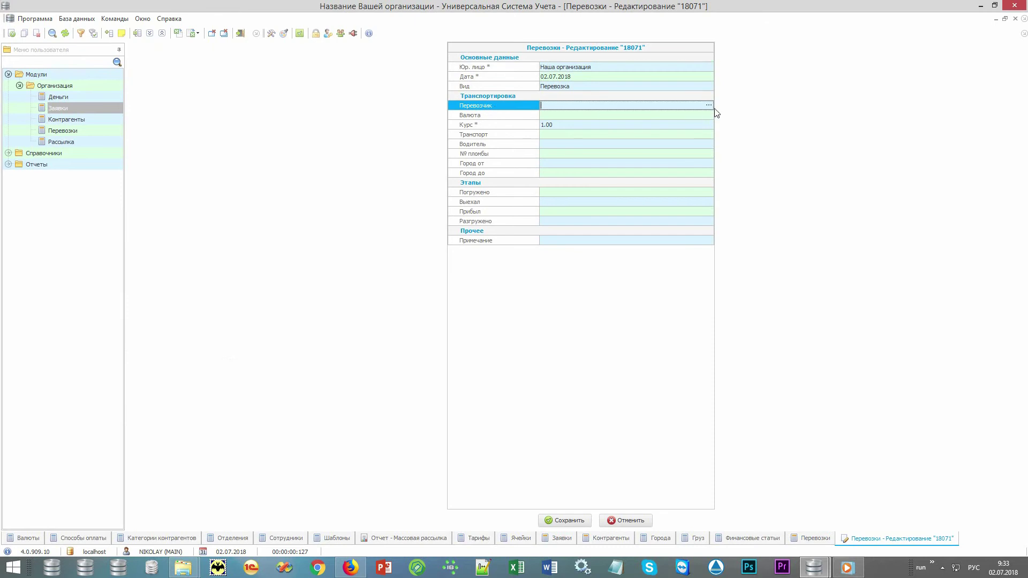
left_click(710, 106)
double_click(301, 114)
double_click(702, 136)
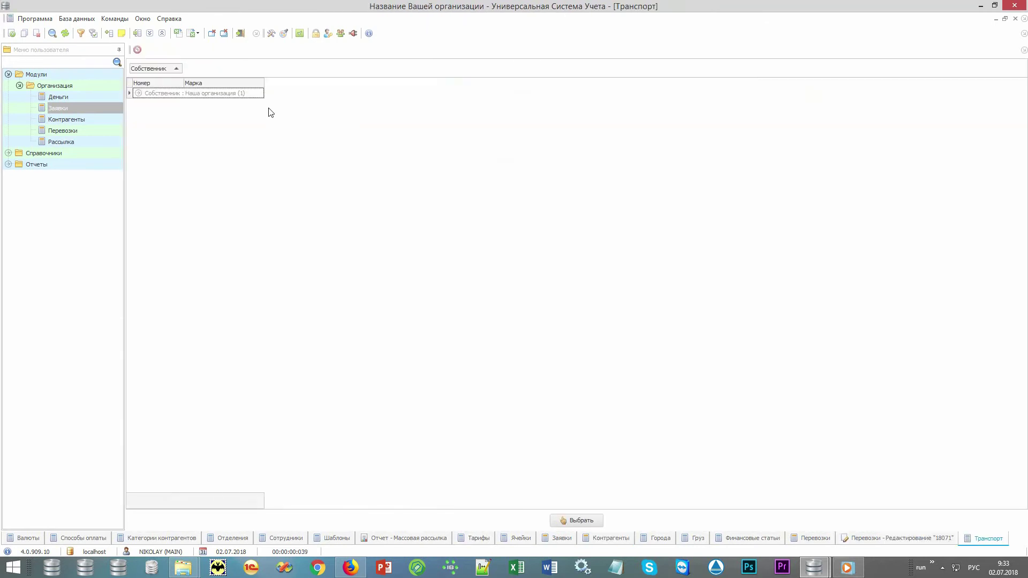
double_click(257, 105)
left_click(701, 146)
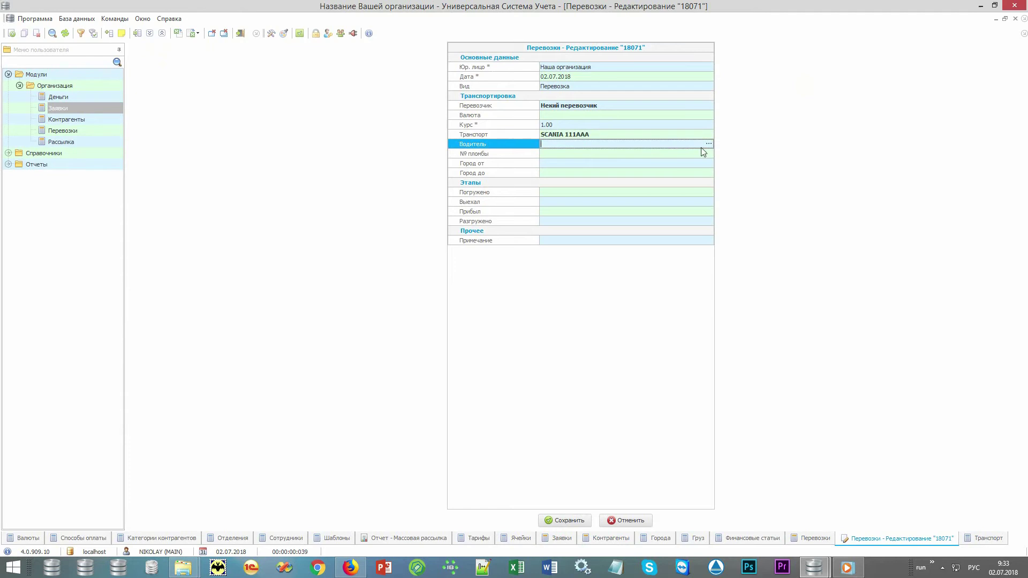
left_click(709, 144)
double_click(260, 105)
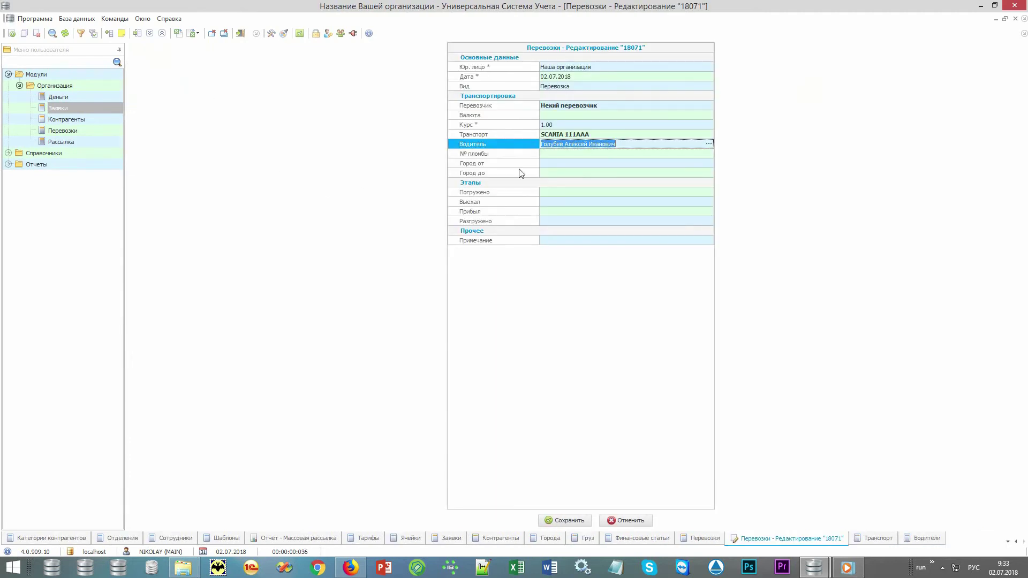
Set the shipment's Город от to Москва and Город до to Санкт-Петербург, and save the record
left_click(701, 163)
left_click(708, 163)
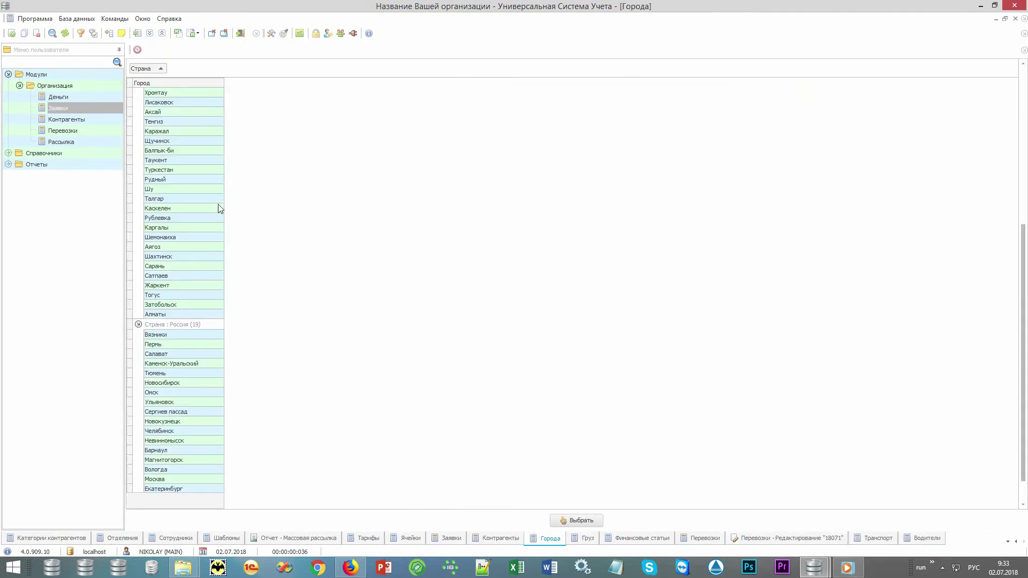
left_click(205, 198)
type("мо")
key("Return")
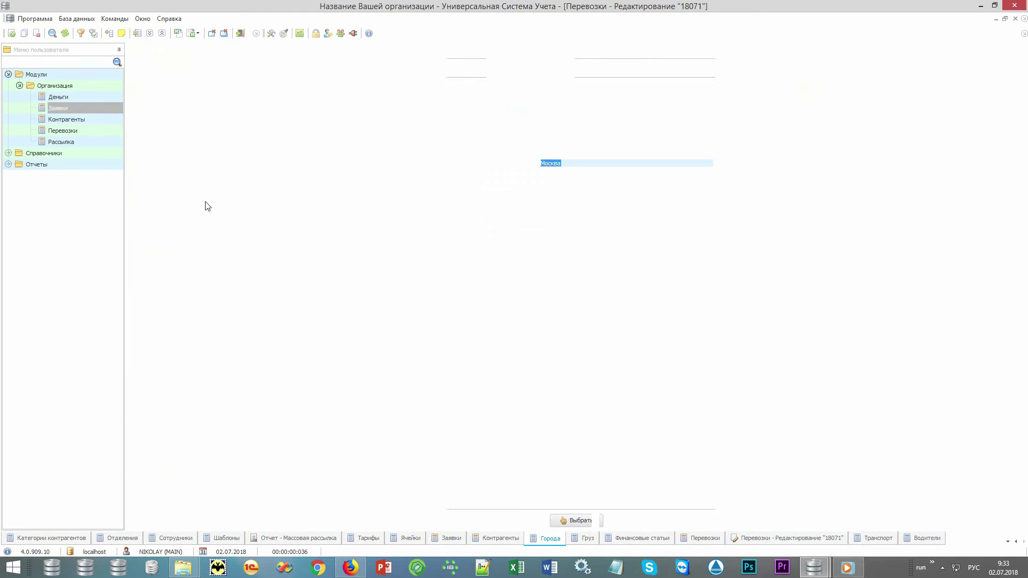
key("Down")
key("Return")
left_click(172, 200)
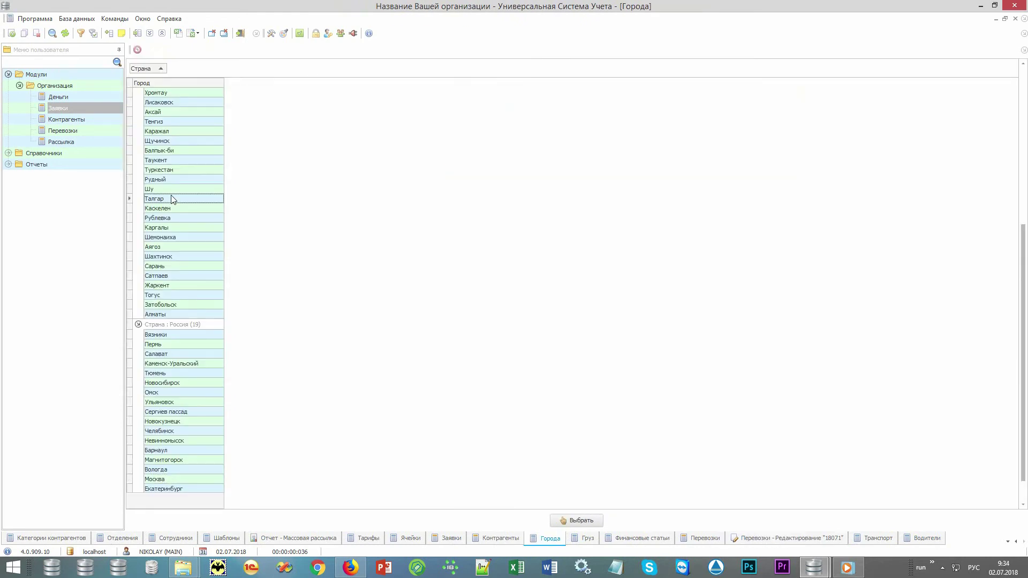
type("сан")
key("Return")
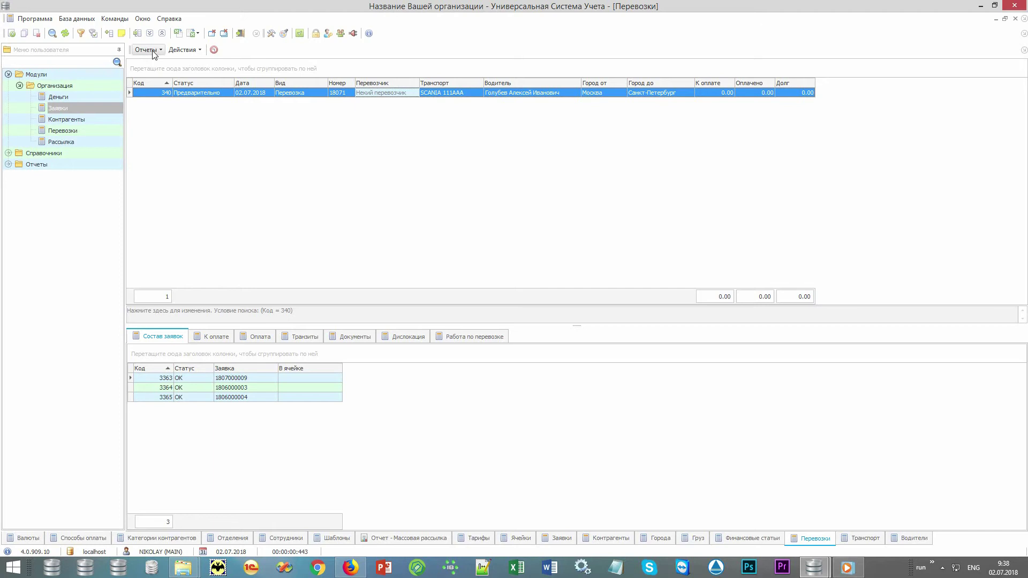
Generate the План погрузки report for the shipment, view it and close it
left_click(145, 49)
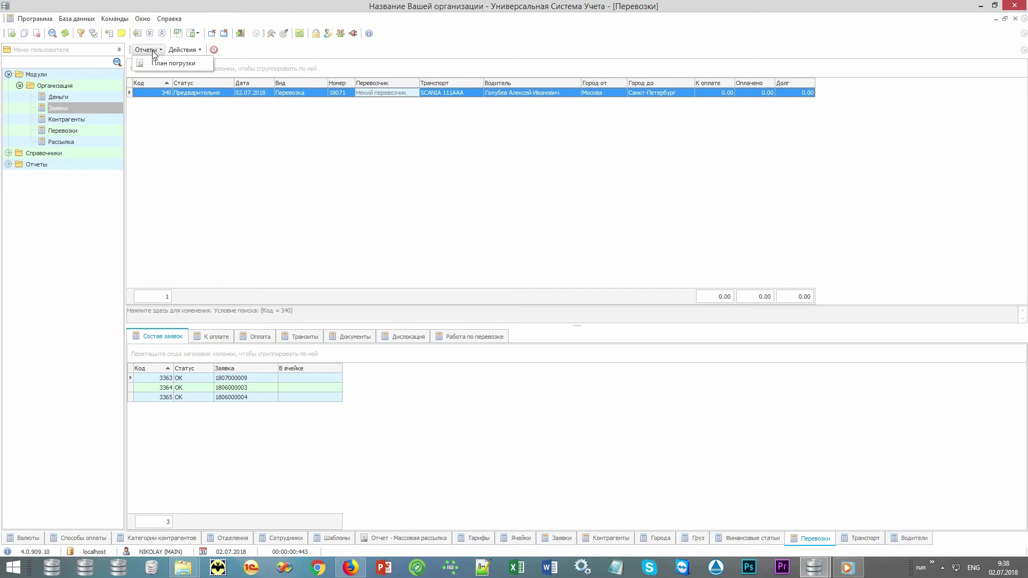
left_click(198, 64)
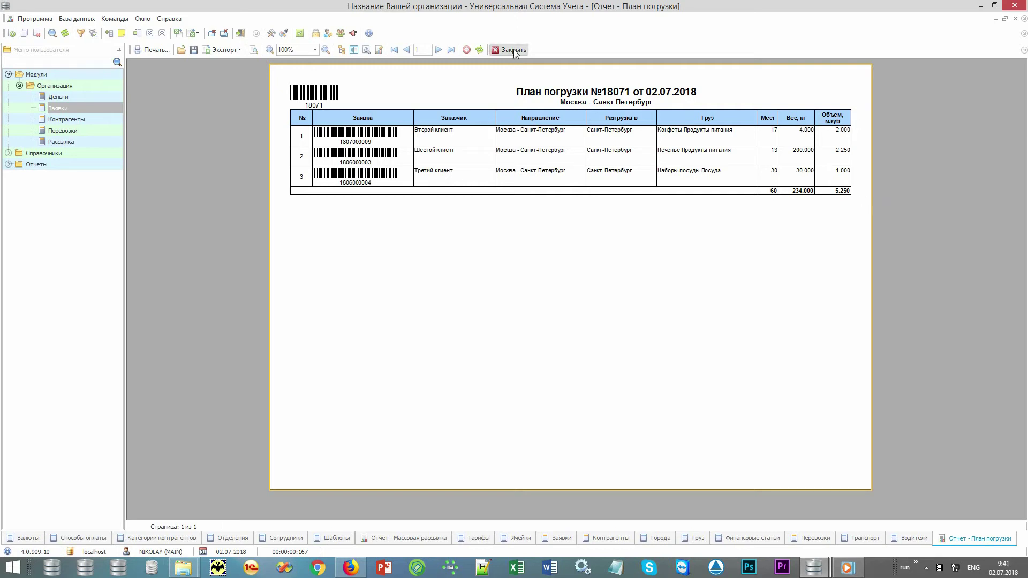
left_click(513, 50)
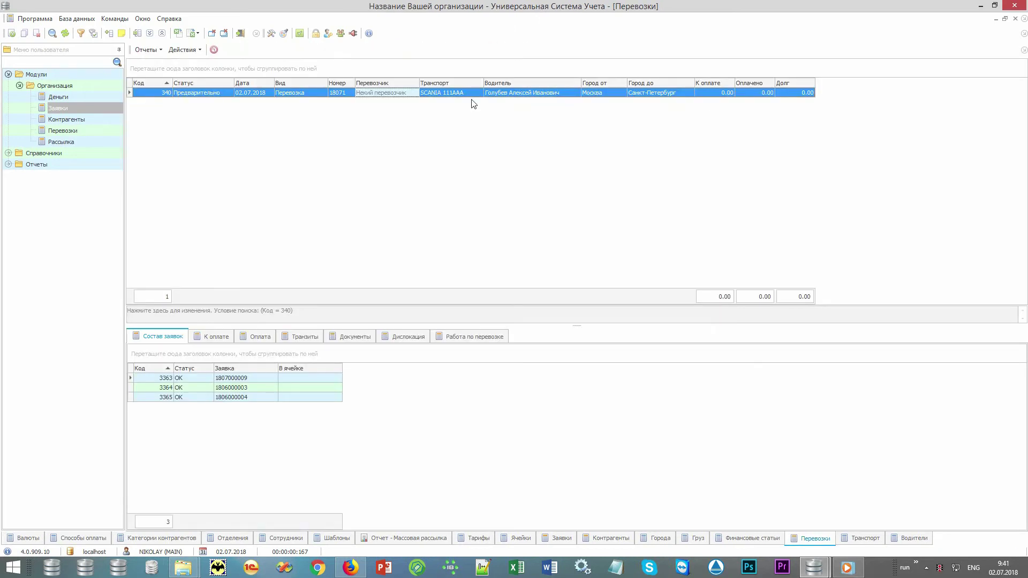
Look through the shipment's К оплате, Оплата, Документы and Дислокация details
left_click(219, 336)
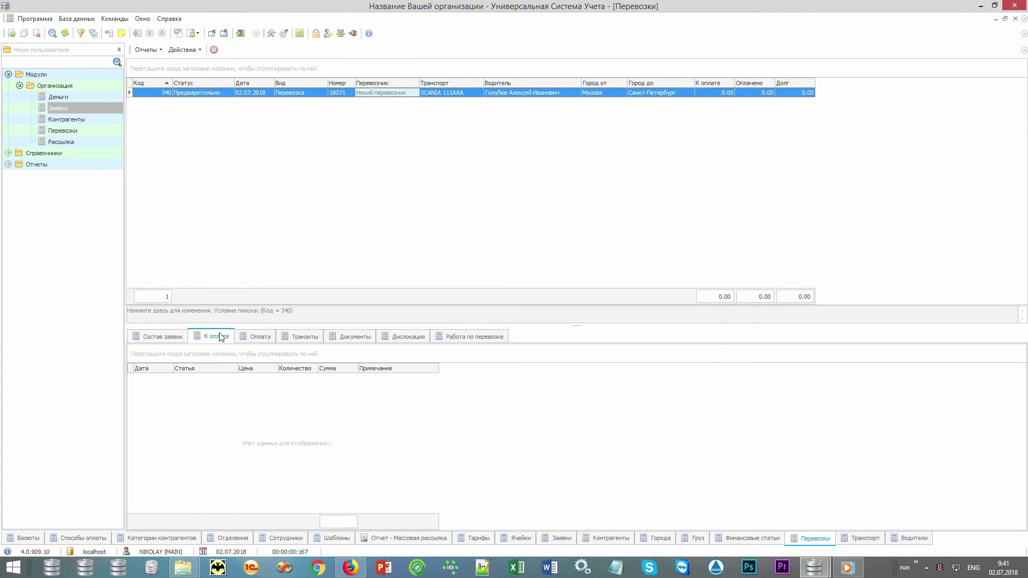
left_click(269, 342)
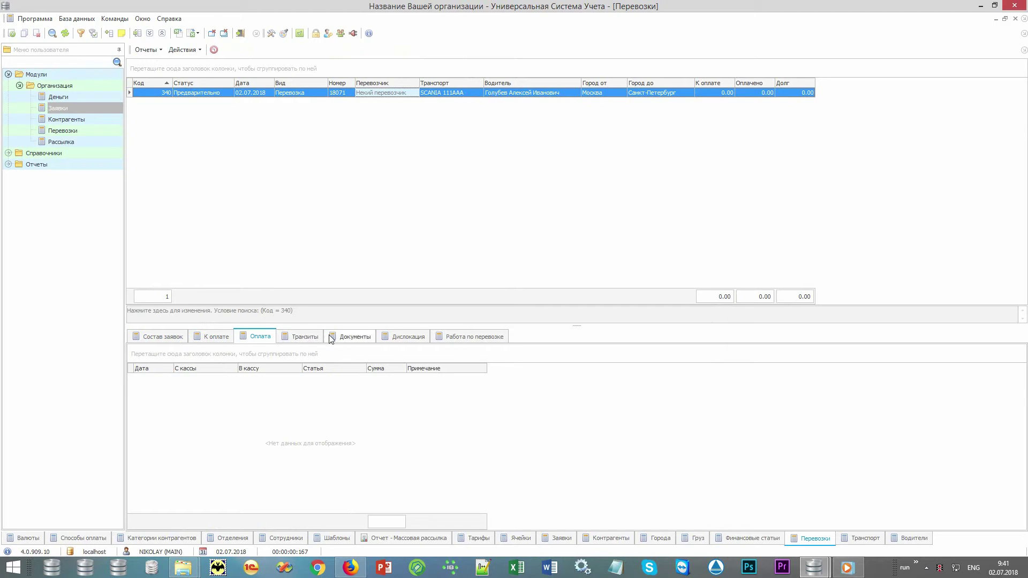
left_click(363, 343)
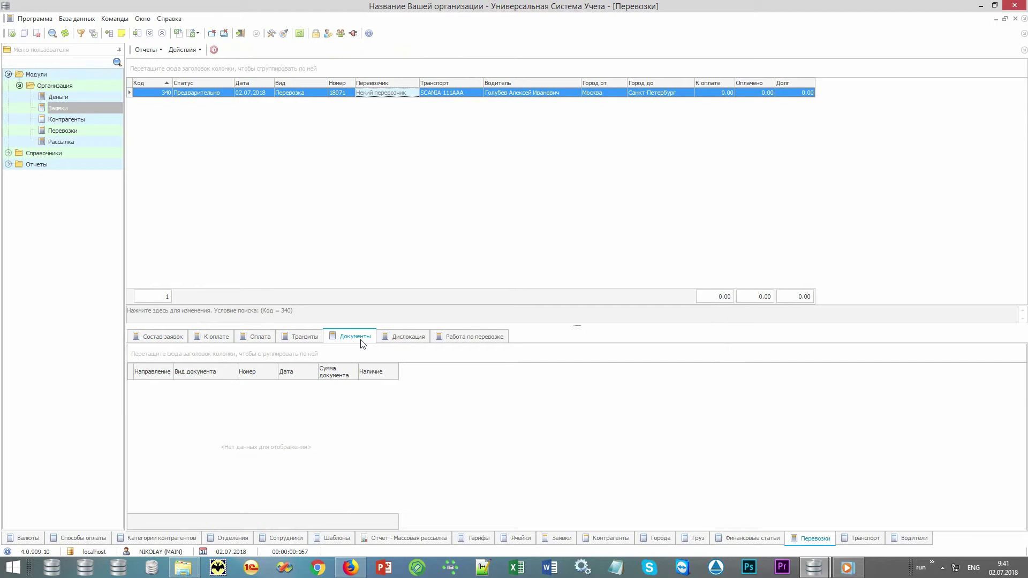
left_click(410, 342)
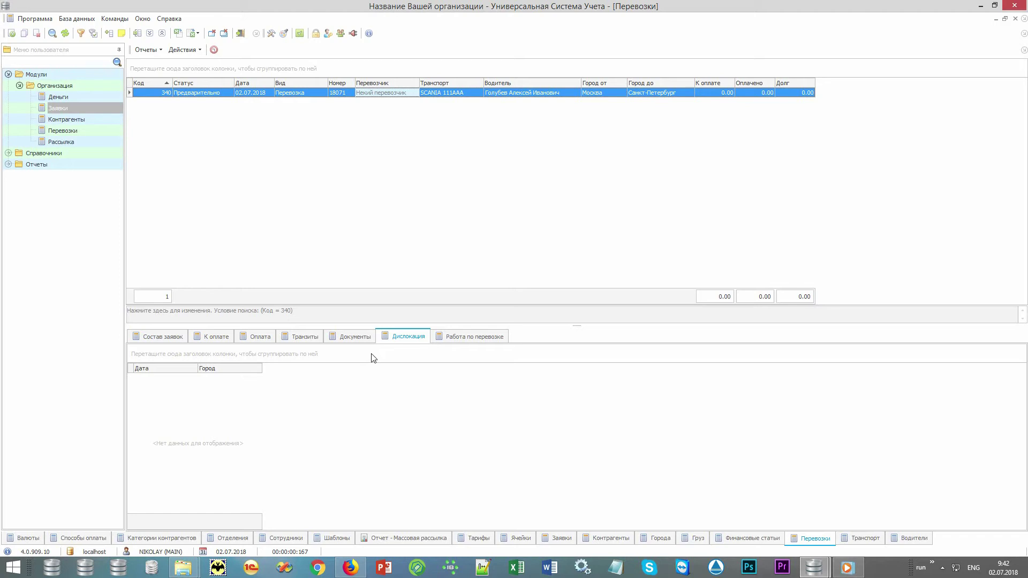
Set the shipment's Погружено date to 02.07.2018 and Выехал date to 03.07.2018, and save the record
double_click(404, 94)
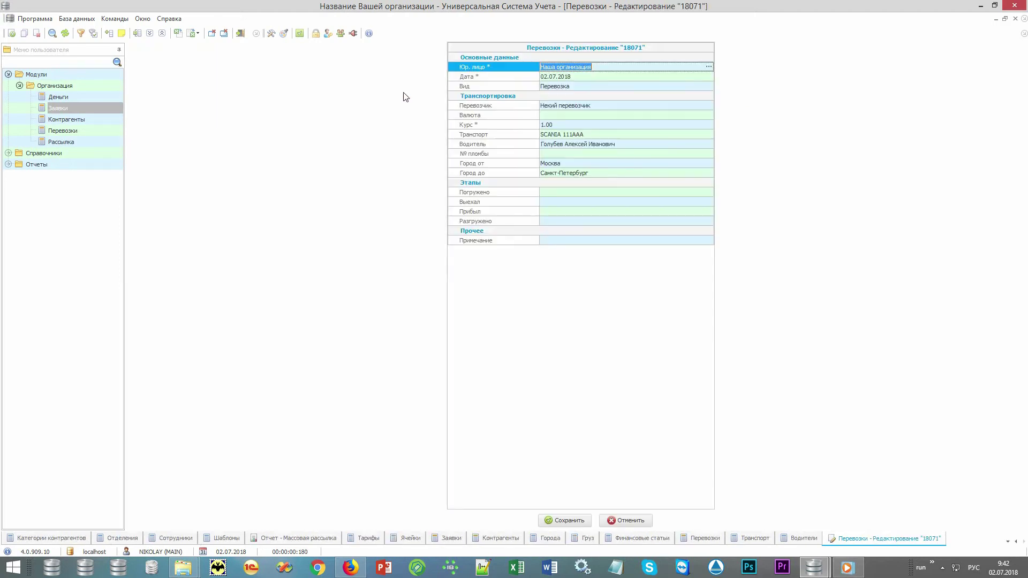
left_click(494, 193)
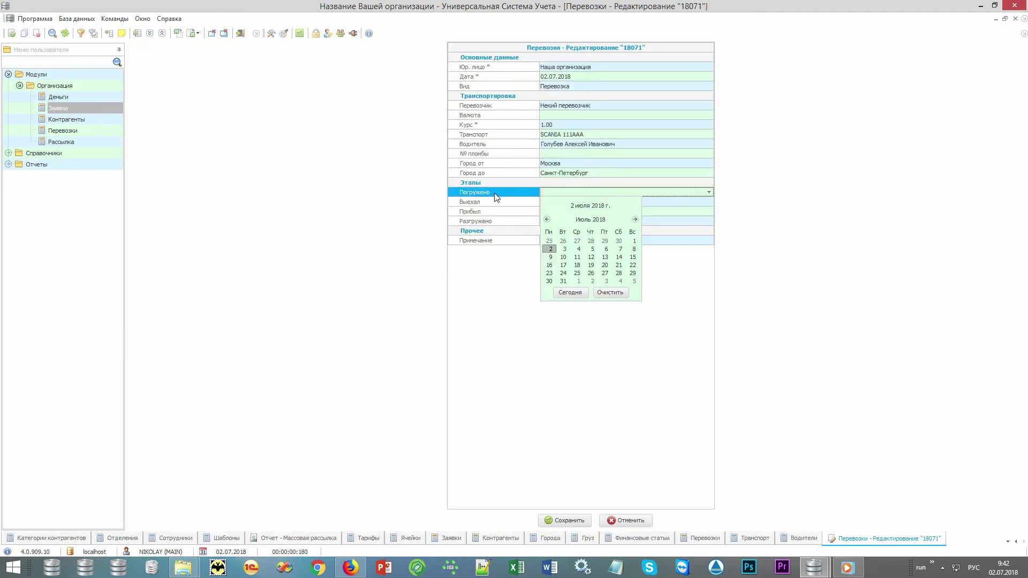
key("Return")
key("Down")
key("Right")
key("Return")
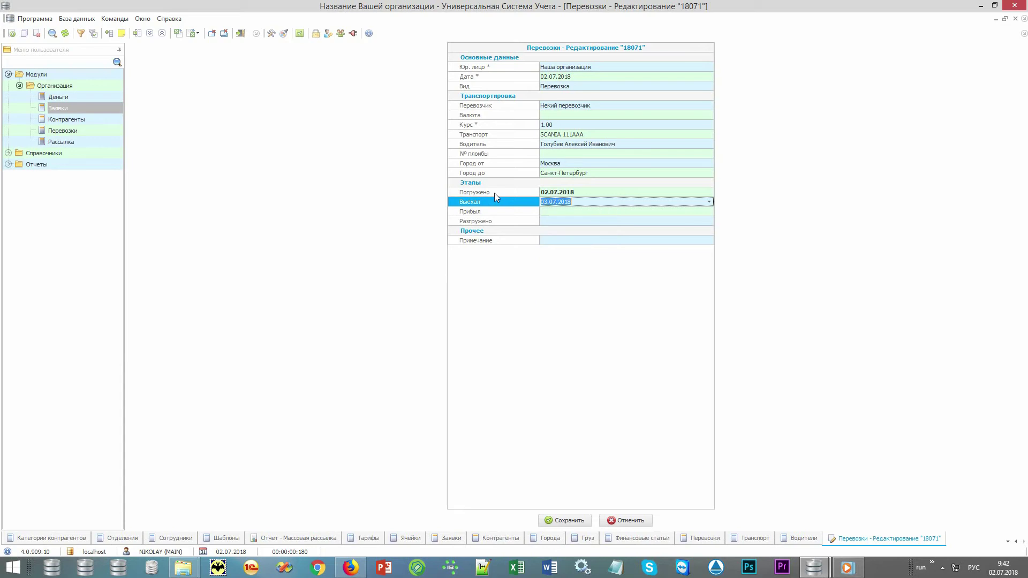
key("ctrl+s")
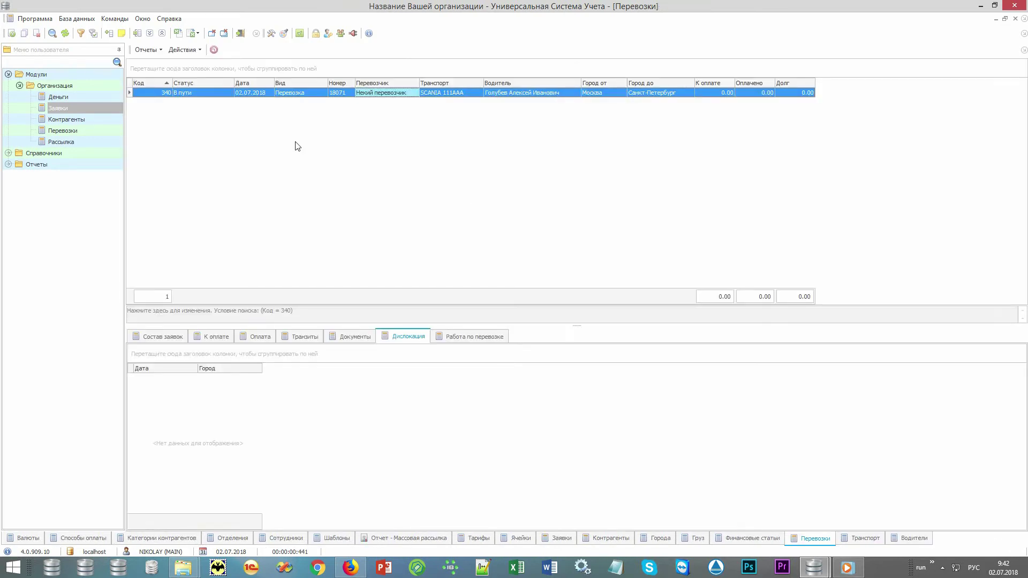
Check the shipment's status and the requests listed in its Состав заявок
left_click(219, 93)
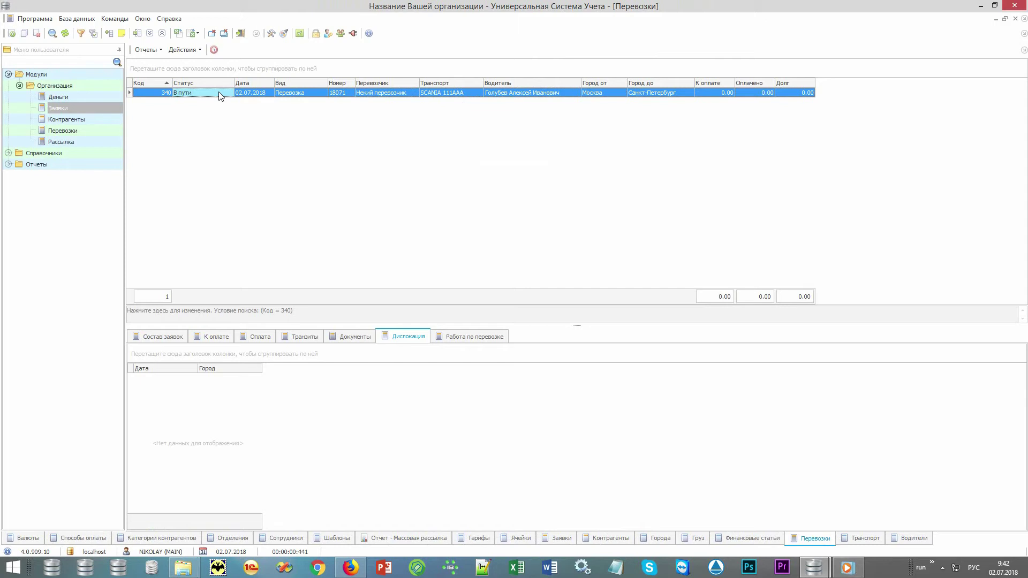
left_click(162, 335)
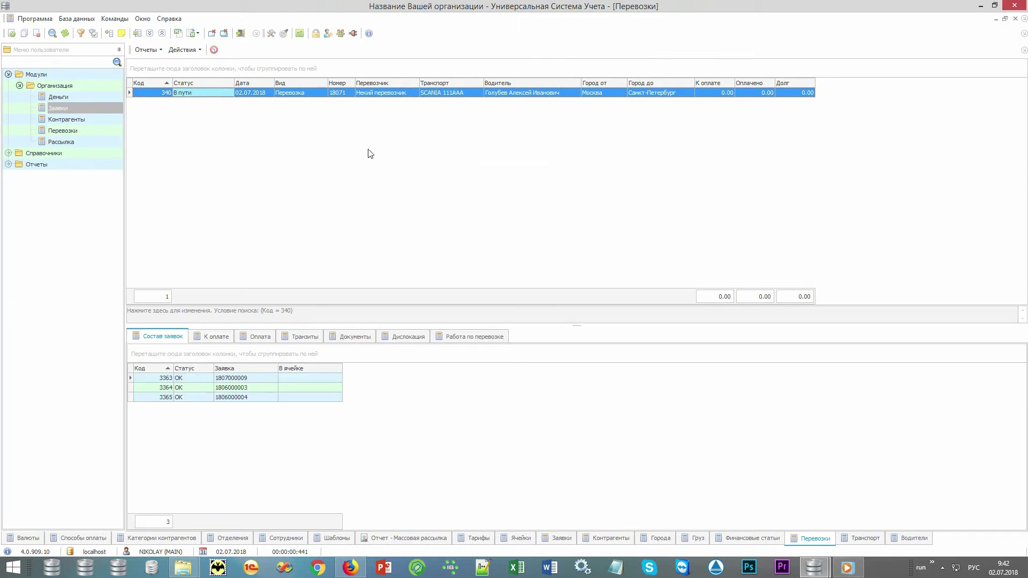
left_click(411, 93)
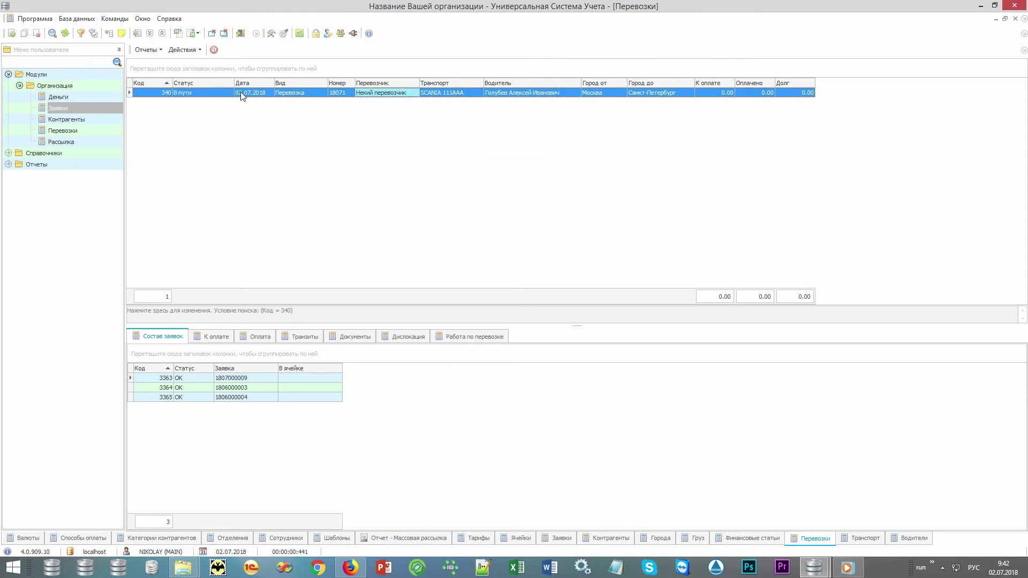
Copy the shipment with Скопировать перевозку, and clear the search criteria to list all shipments
left_click(185, 50)
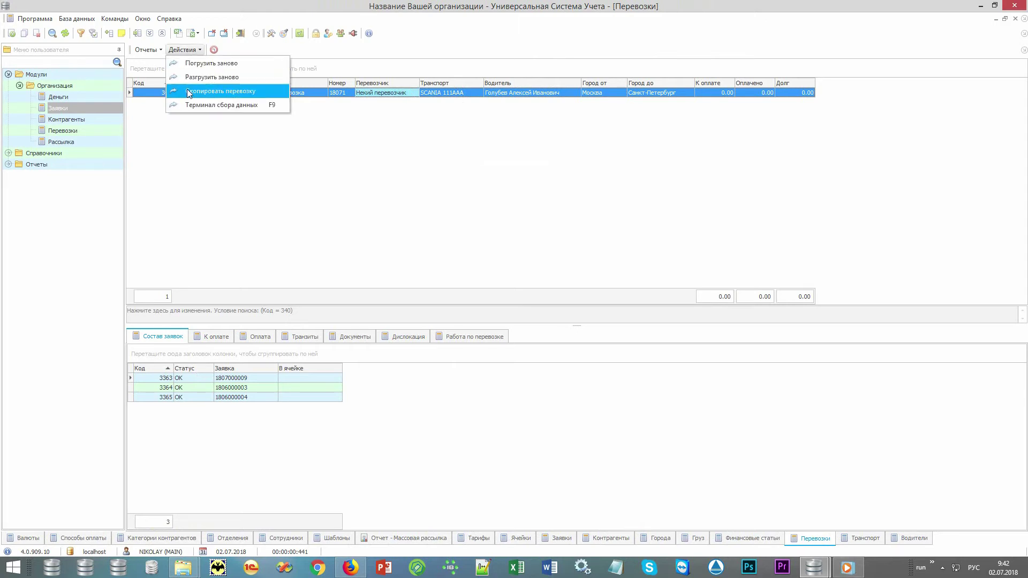
left_click(265, 89)
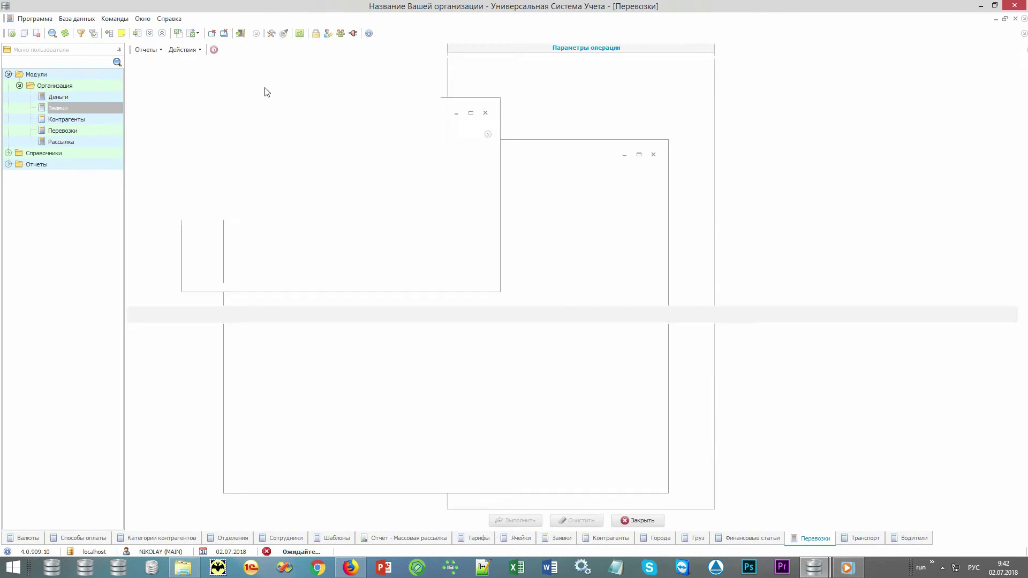
left_click(450, 309)
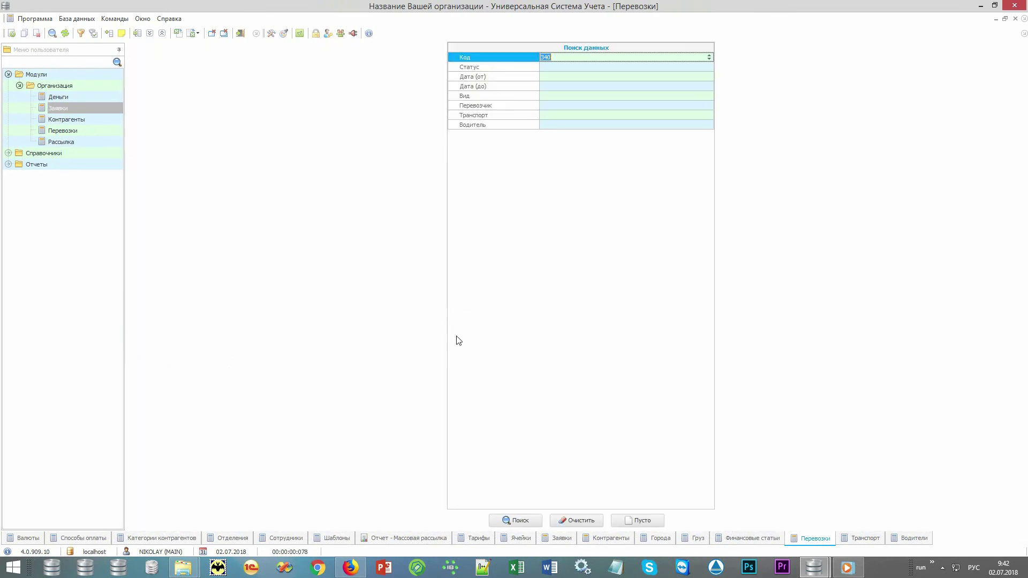
left_click(559, 522)
left_click(522, 520)
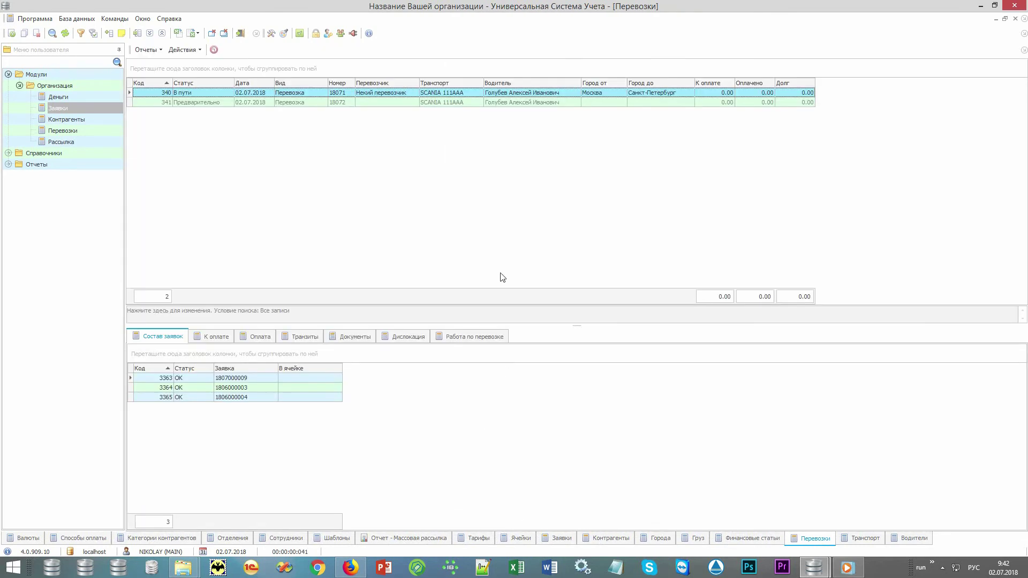
Compare the Состав заявок of the copied shipment with that of the original
left_click(407, 102)
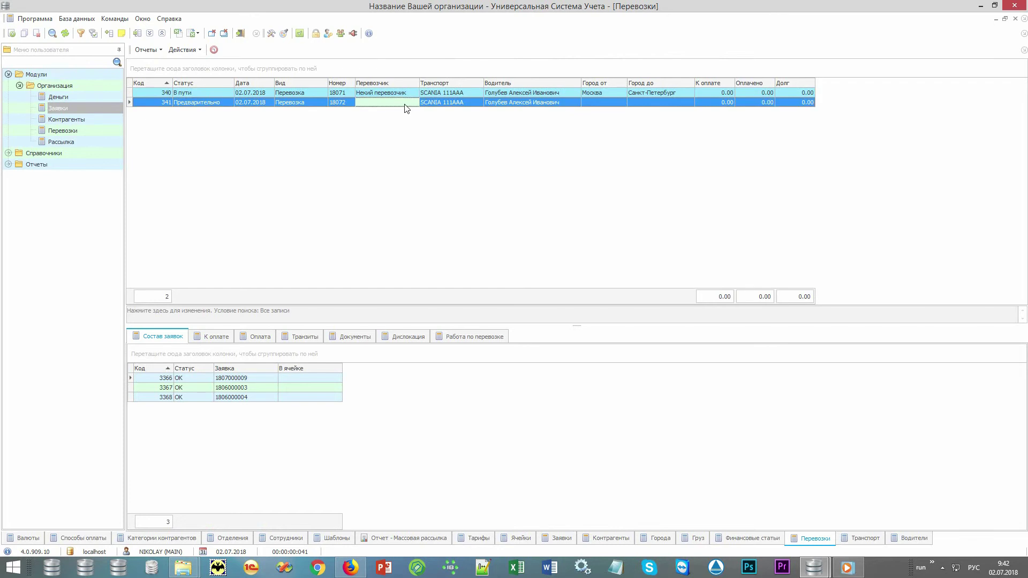
left_click(410, 93)
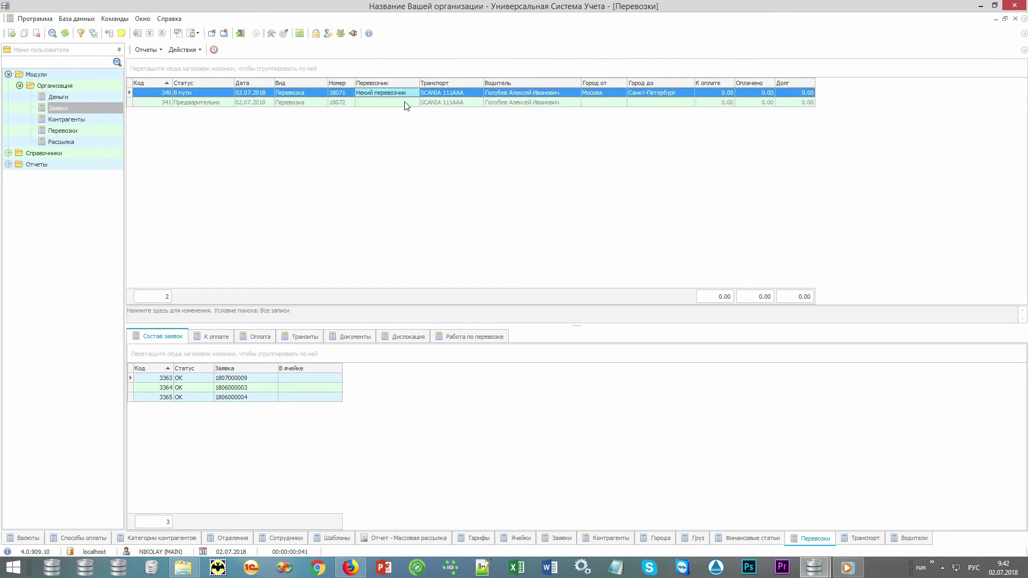
left_click(407, 104)
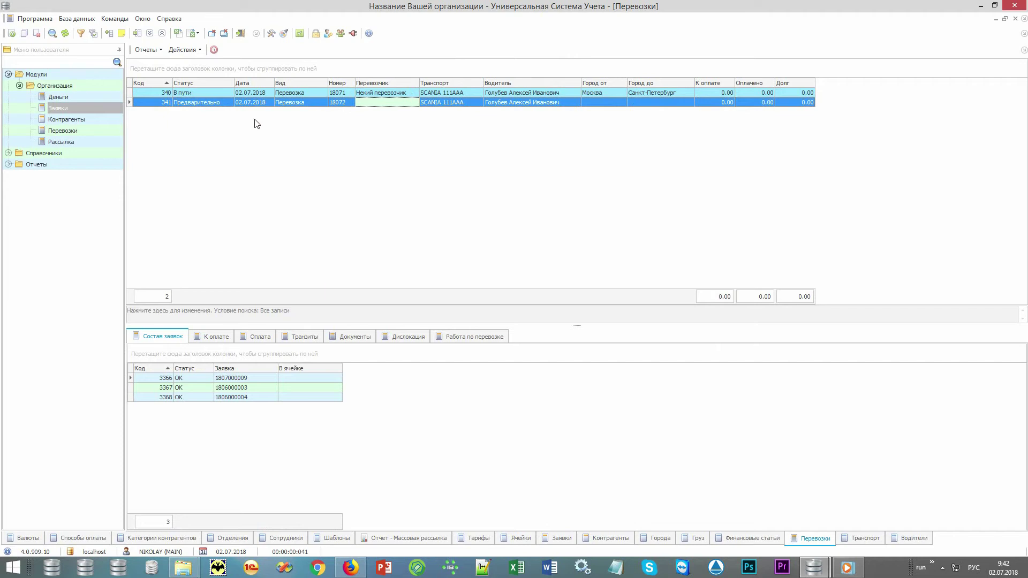
Collapse Модули, expand the Деньги group of Отчеты, and view the Заявки and Направления reports
left_click(8, 75)
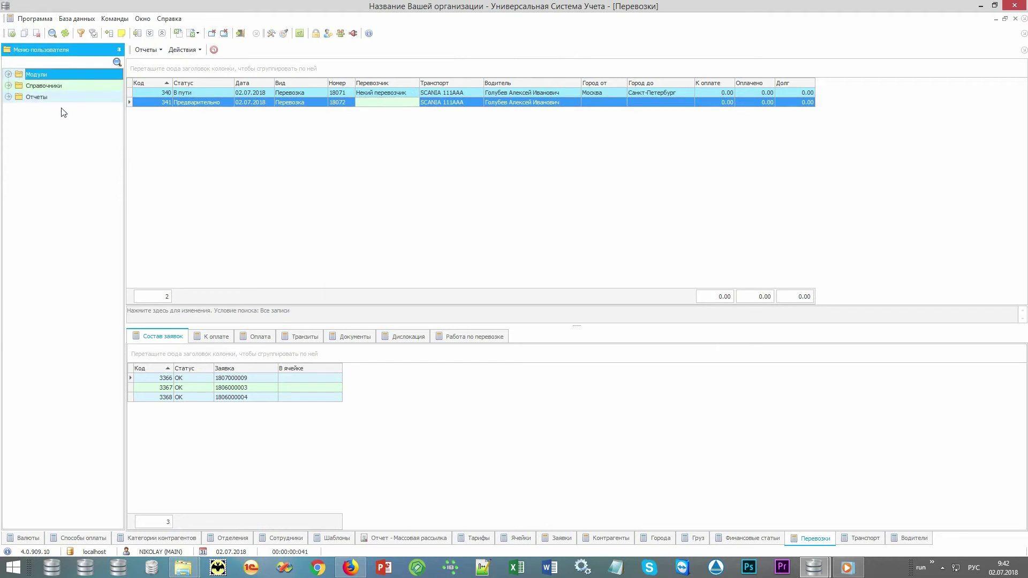
double_click(75, 97)
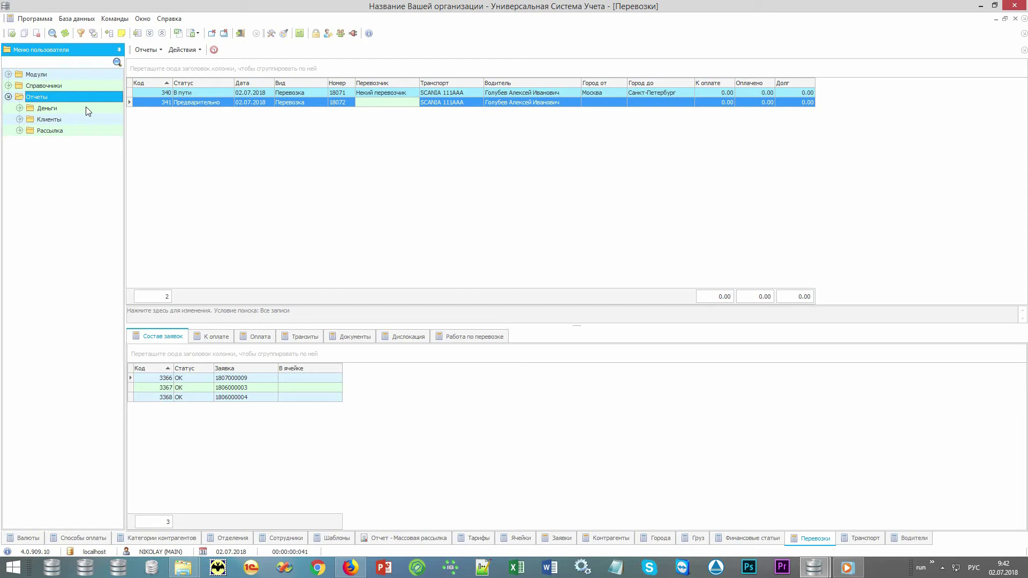
double_click(85, 110)
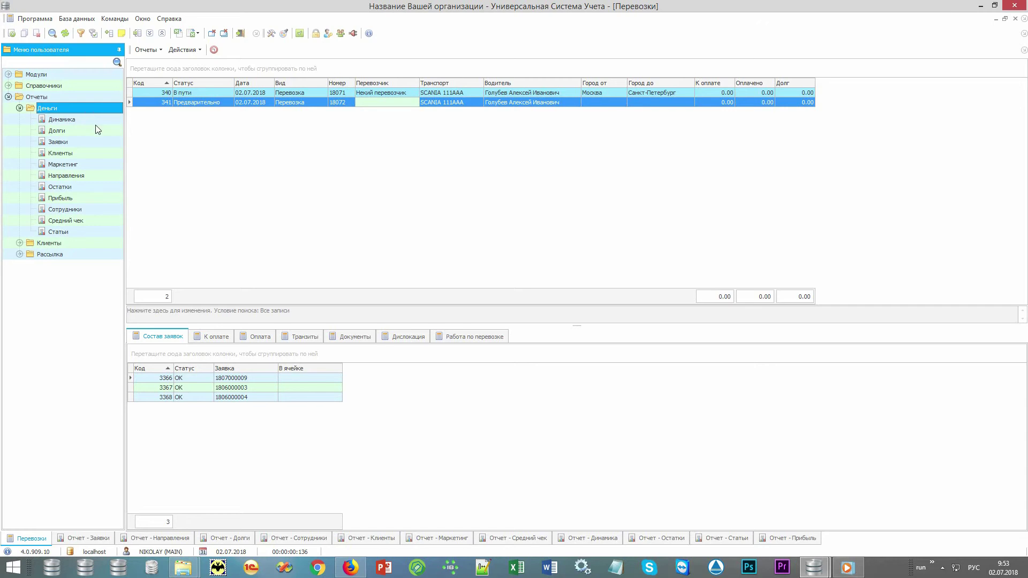
left_click(97, 142)
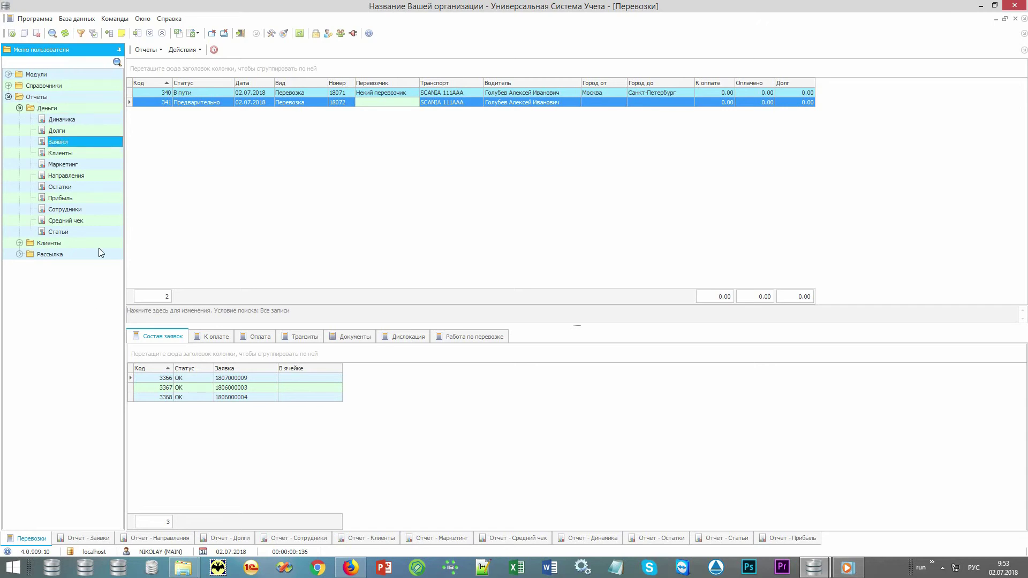
left_click(90, 538)
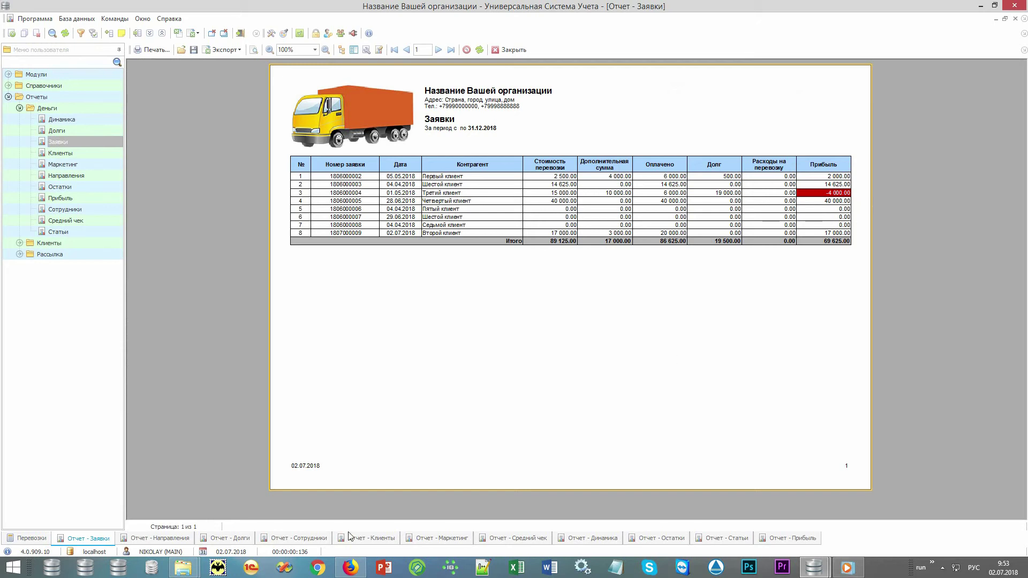
left_click(154, 538)
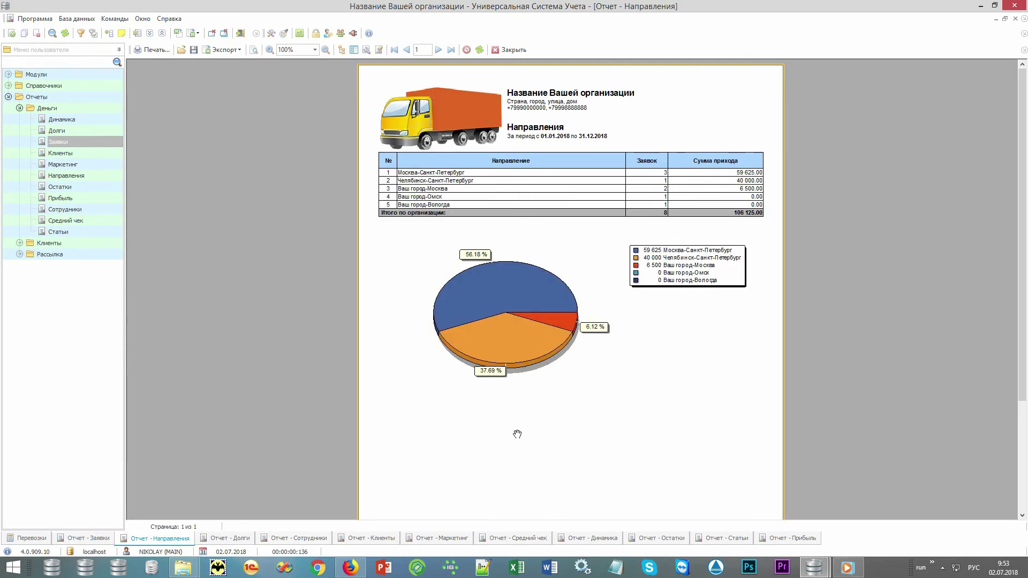
Review the open Долги, Сотрудники, Клиенты, Маркетинг and Средний чек financial reports in turn
left_click(217, 539)
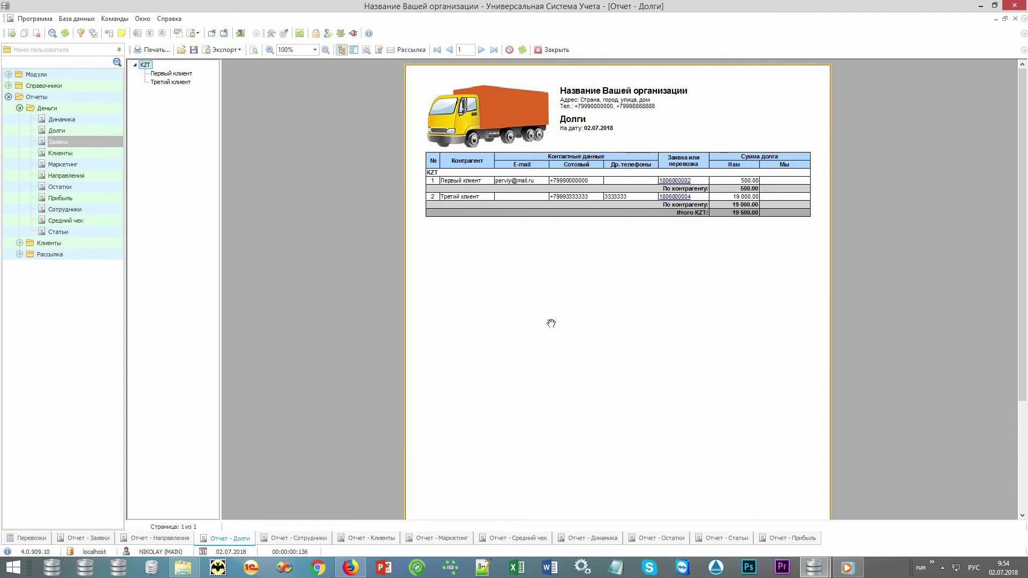
left_click(289, 539)
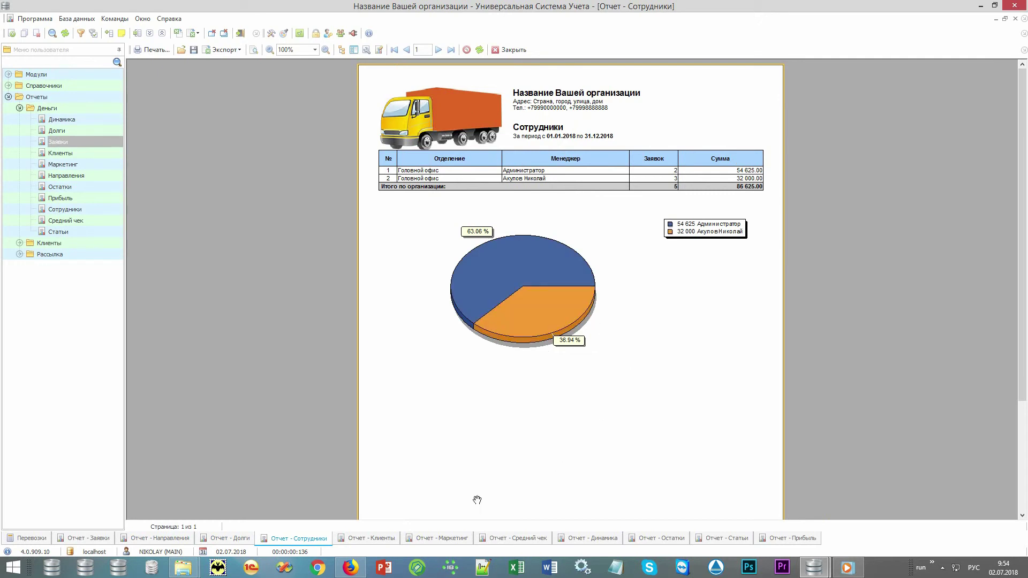
left_click(363, 542)
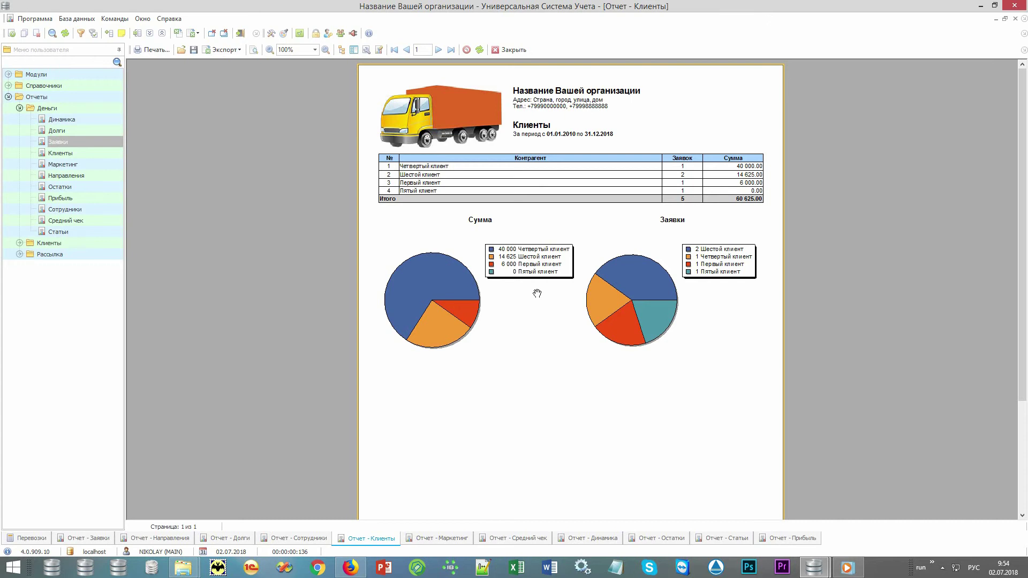
left_click(427, 541)
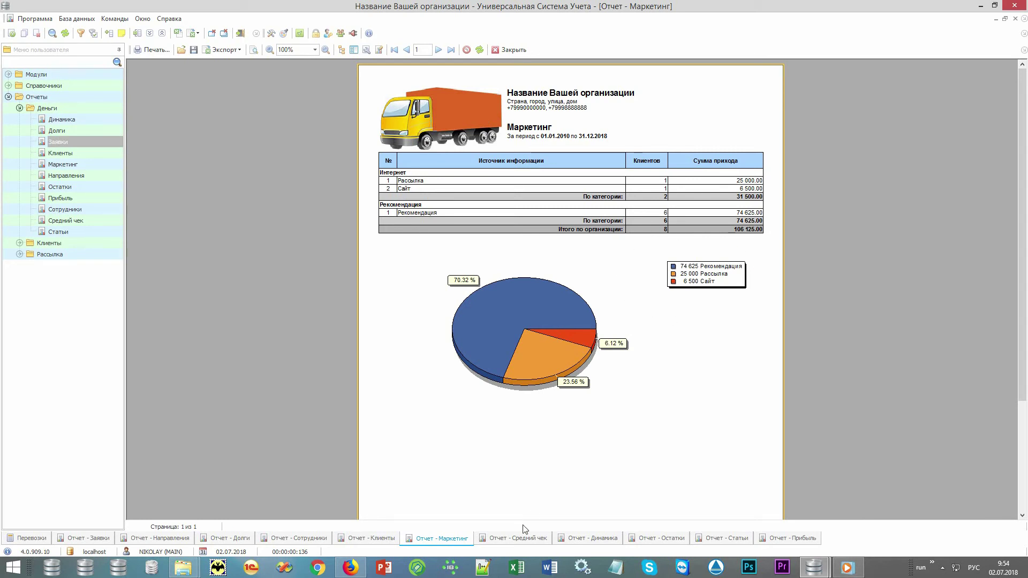
left_click(515, 540)
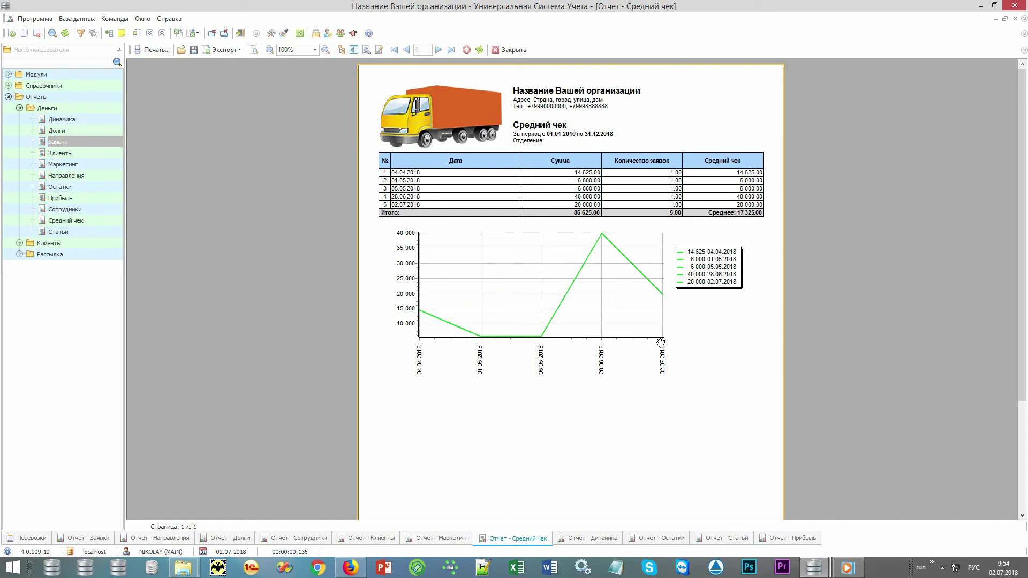
Review the Динамика, Остатки, Статьи and Прибыль reports on order dynamics, balances, payment items and profit
left_click(586, 539)
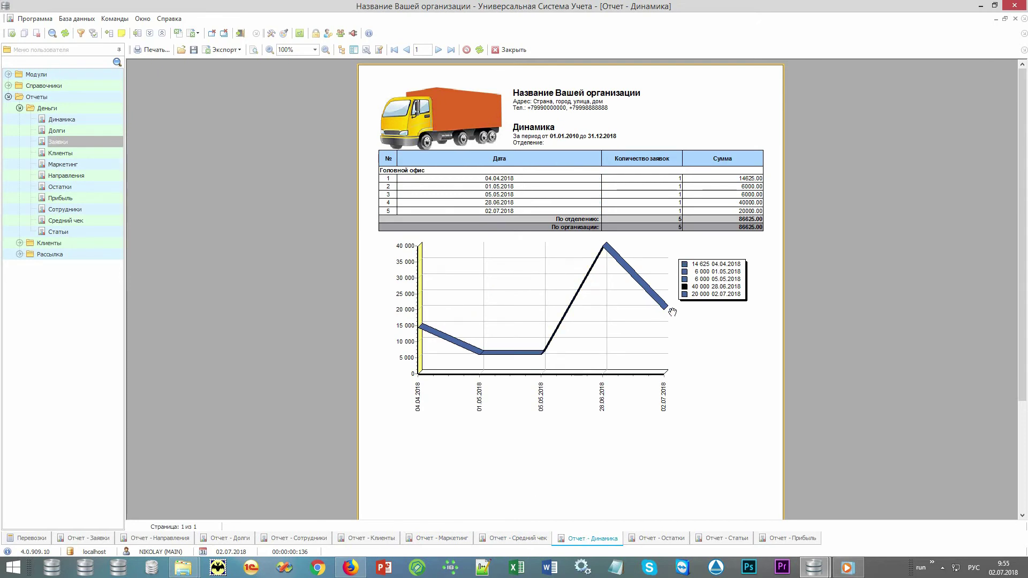
left_click(652, 539)
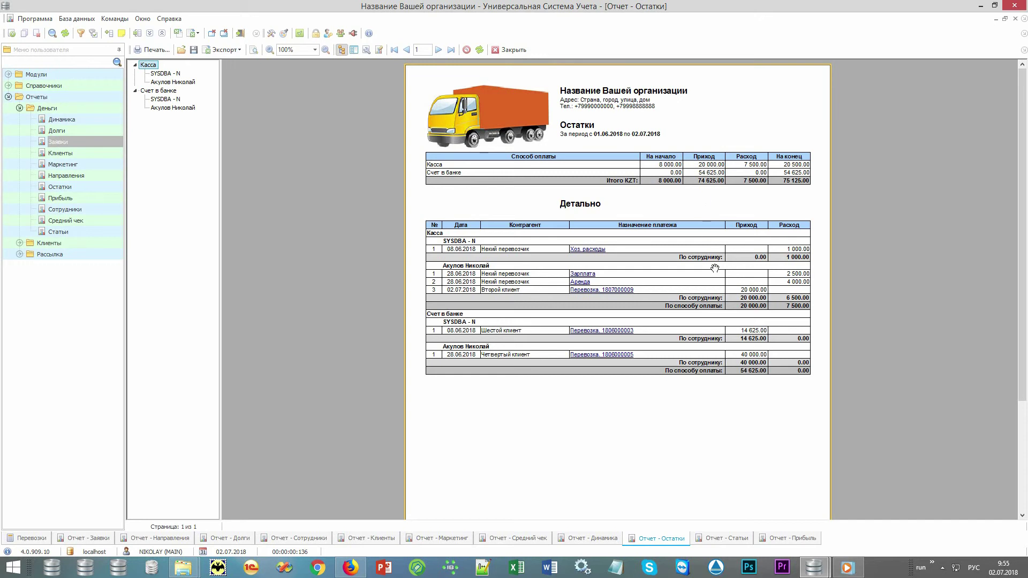
left_click(723, 538)
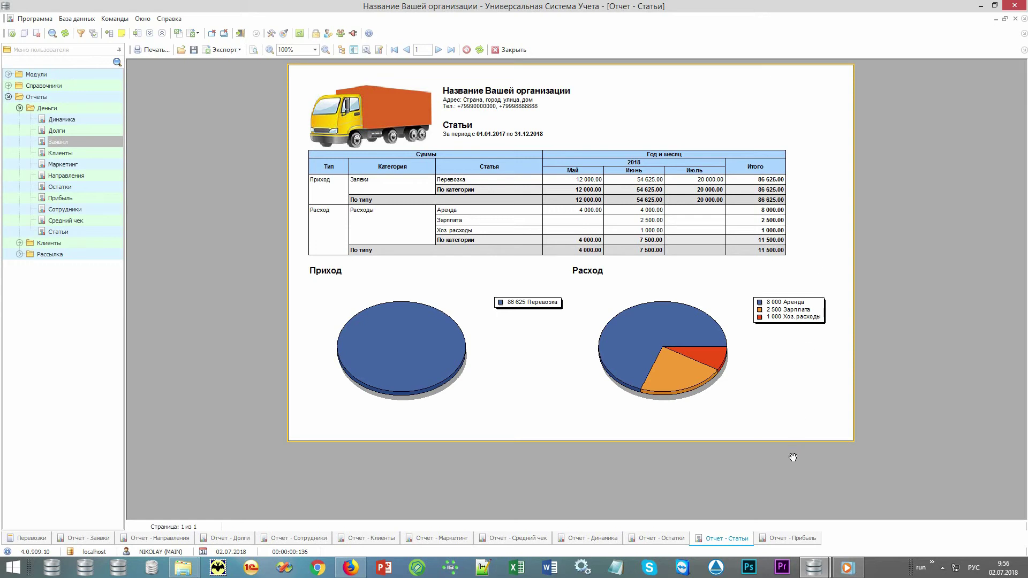
left_click(777, 540)
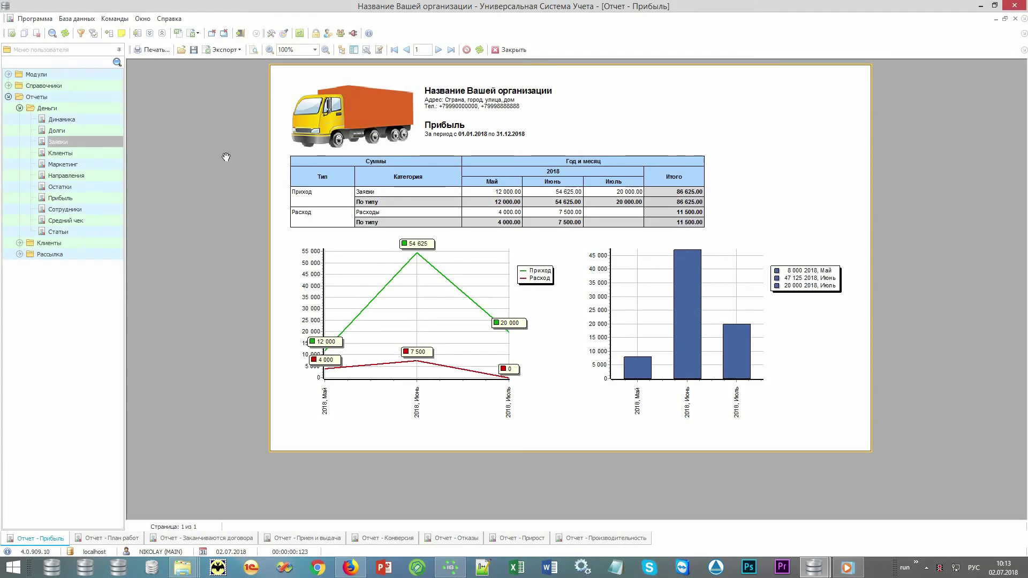
Collapse the Деньги group of Отчеты, expand the Клиенты group, and view the План работ report
double_click(48, 107)
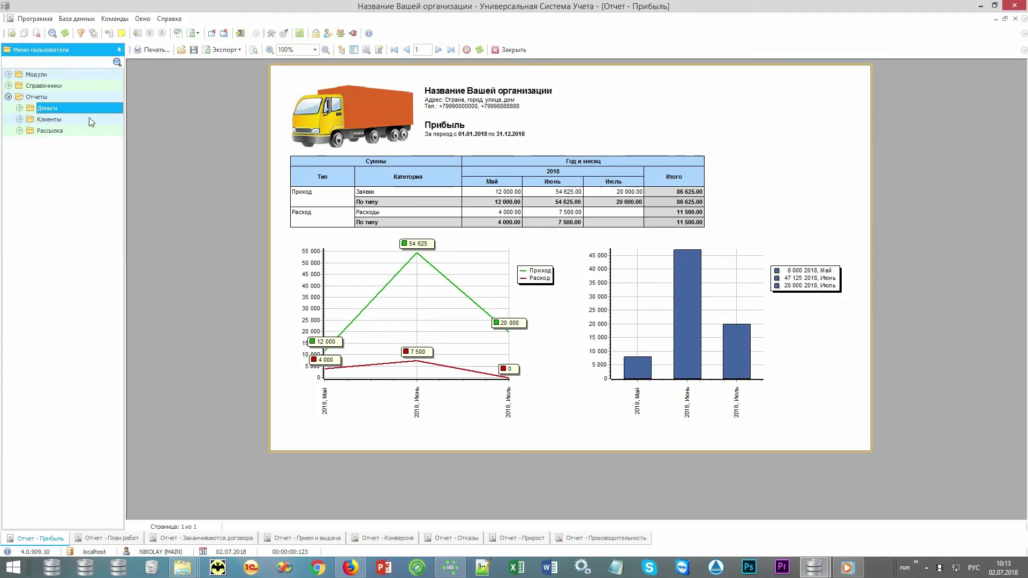
double_click(86, 119)
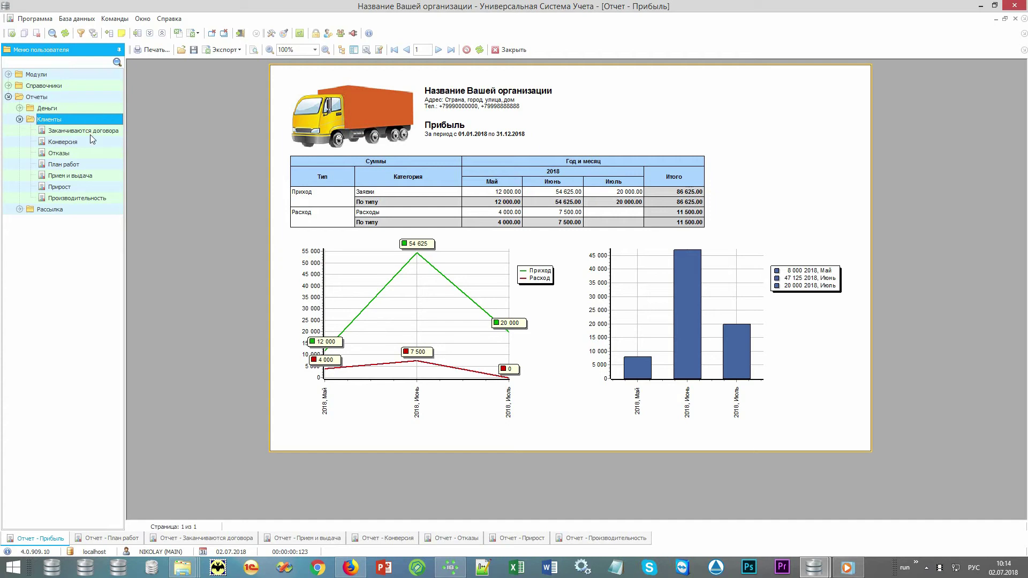
left_click(91, 166)
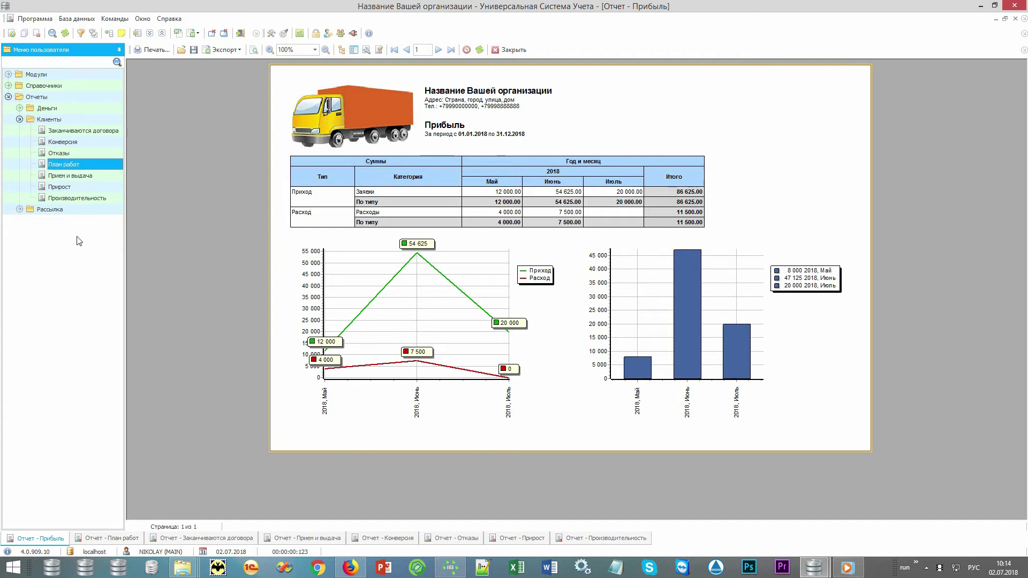
left_click(109, 542)
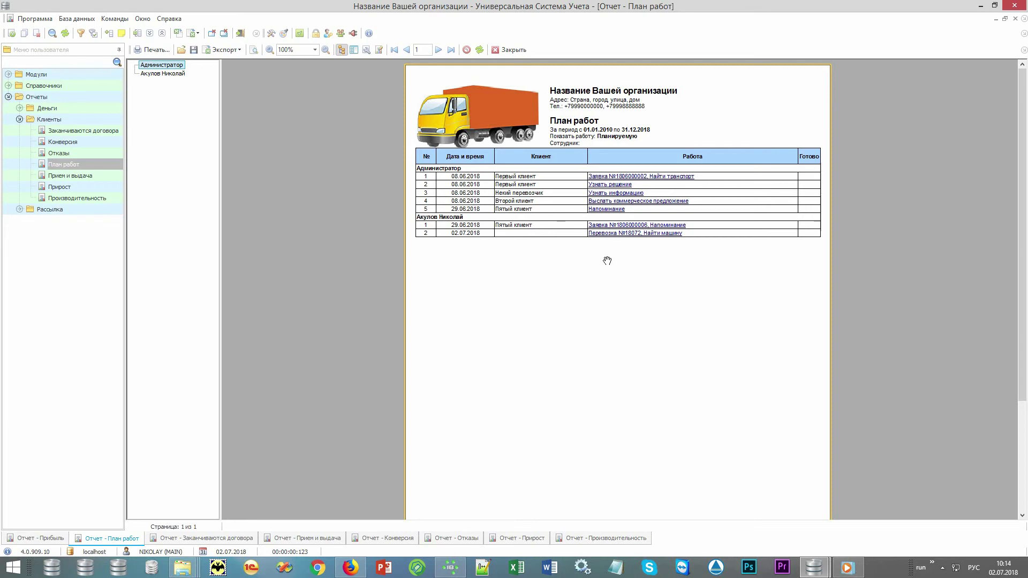
Review the Заканчиваются договора, Прием и выдача, Конверсия, Отказы, Прирост and Производительность client reports in turn
left_click(182, 537)
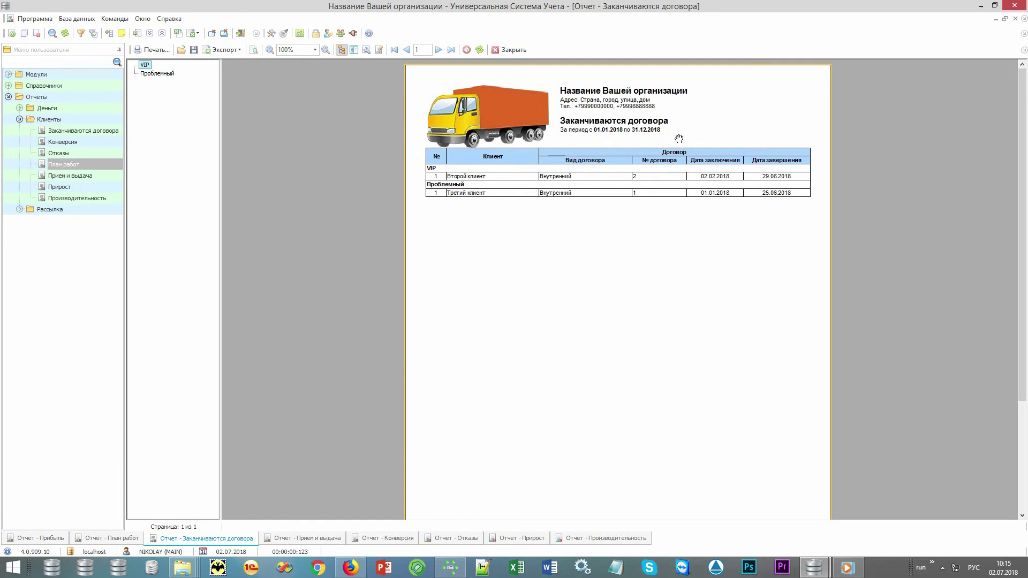
left_click(310, 538)
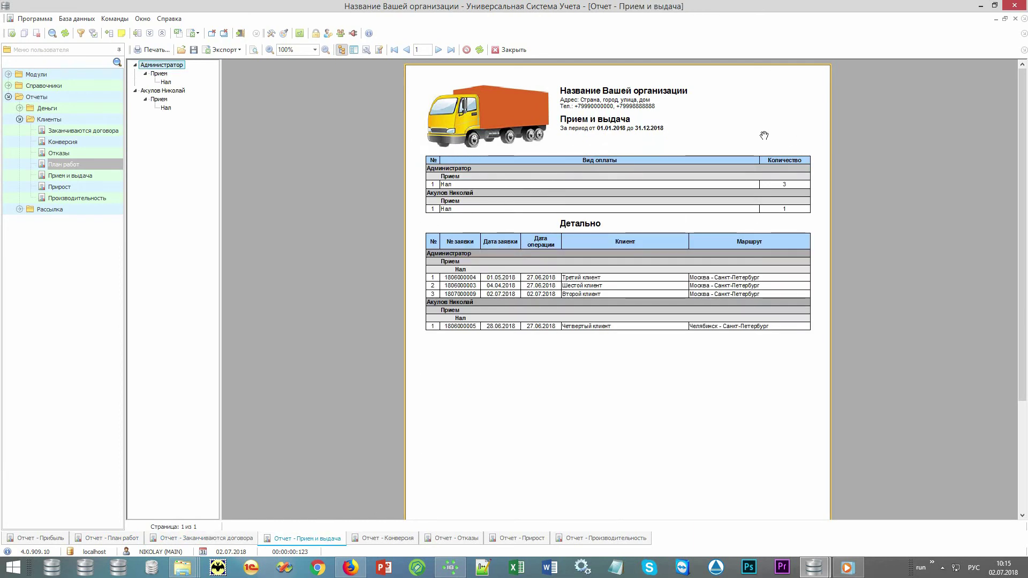
left_click(388, 538)
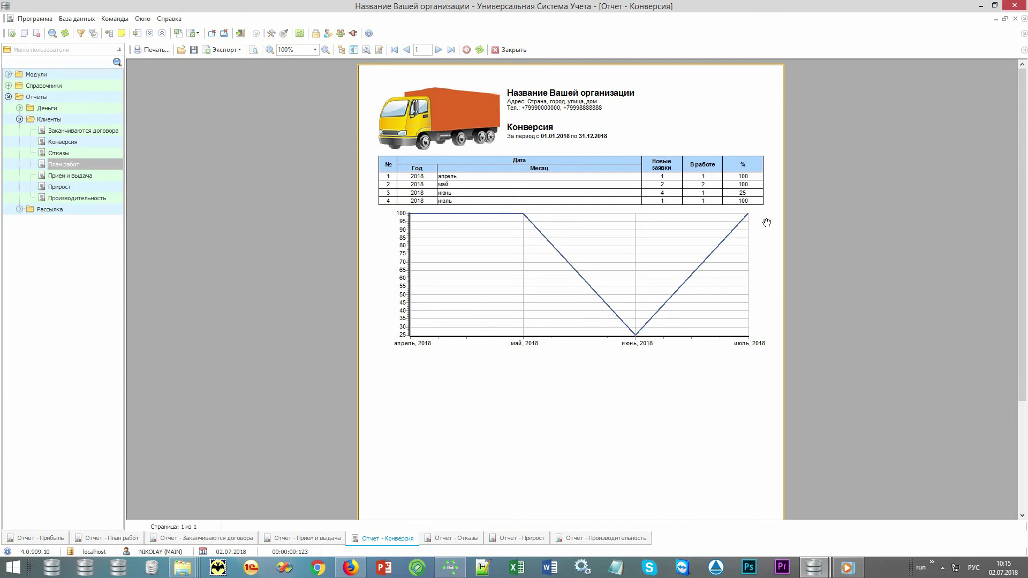
left_click(446, 542)
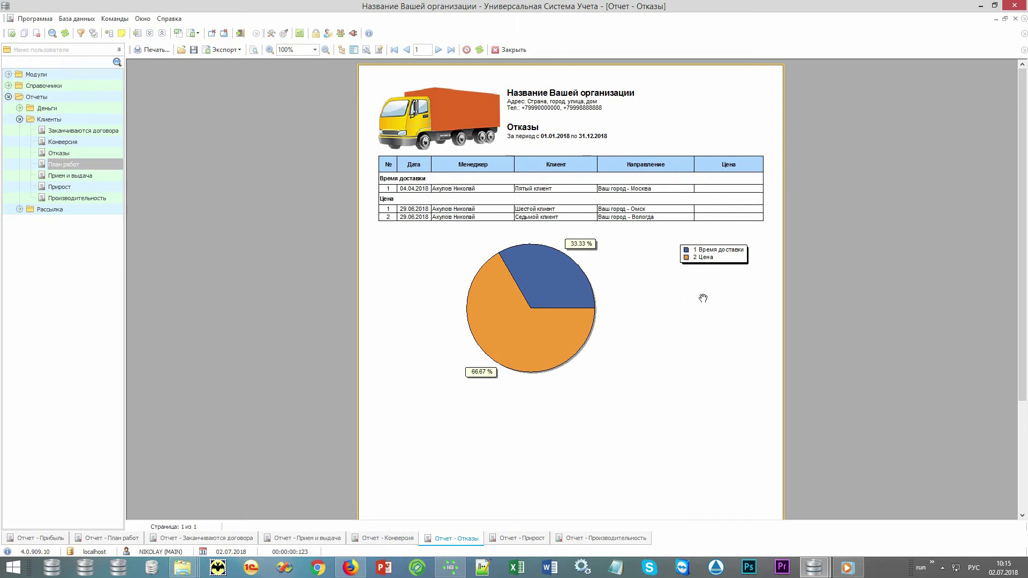
left_click(512, 539)
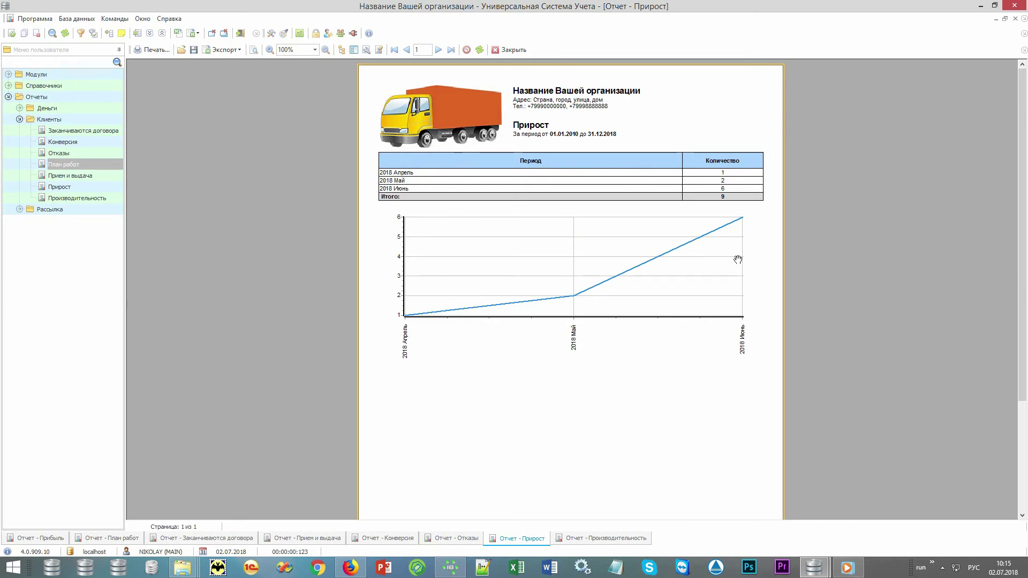
left_click(591, 542)
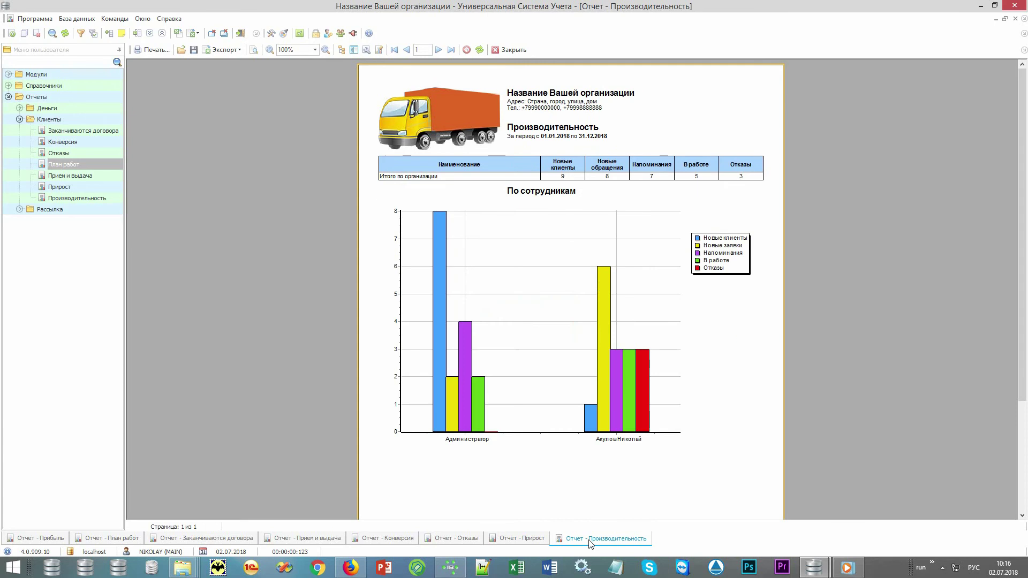